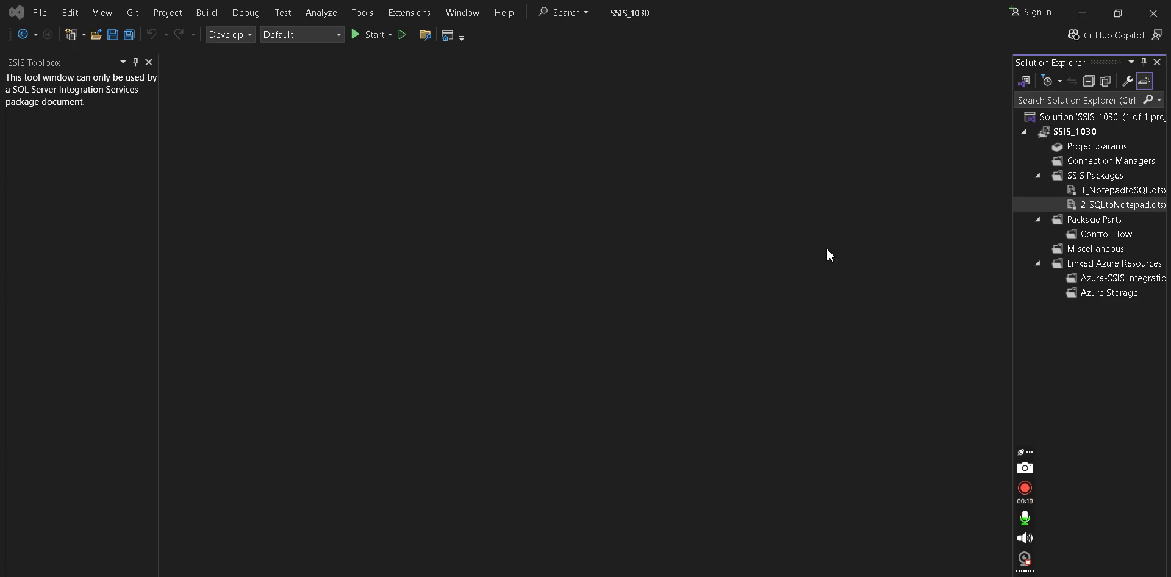
- Create a new SSIS package in the project's SSIS Packages folder
left_click(1072, 178)
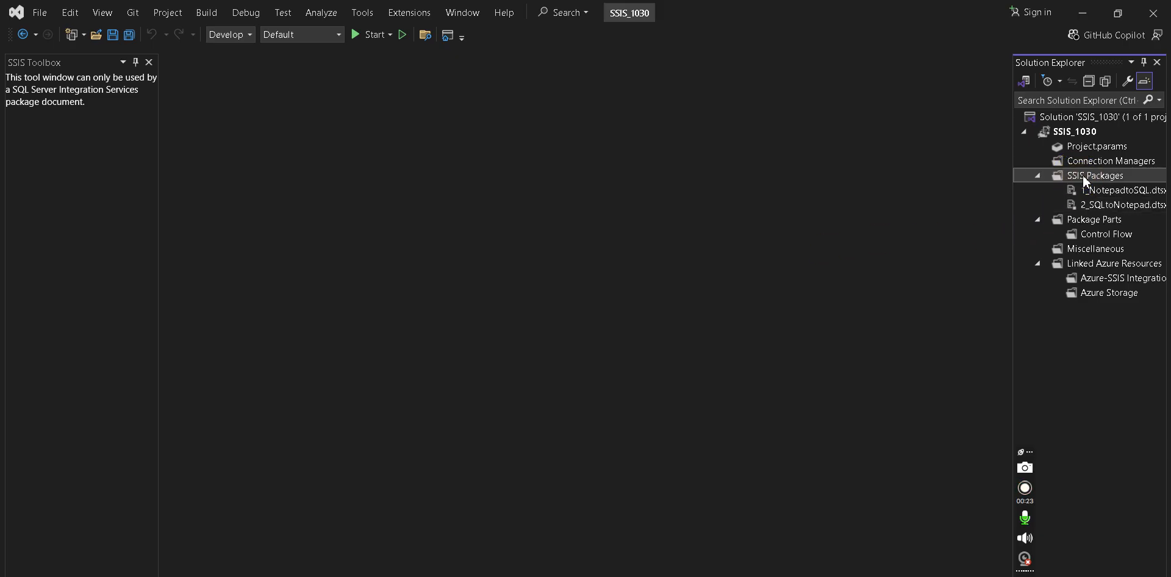
right_click(1084, 181)
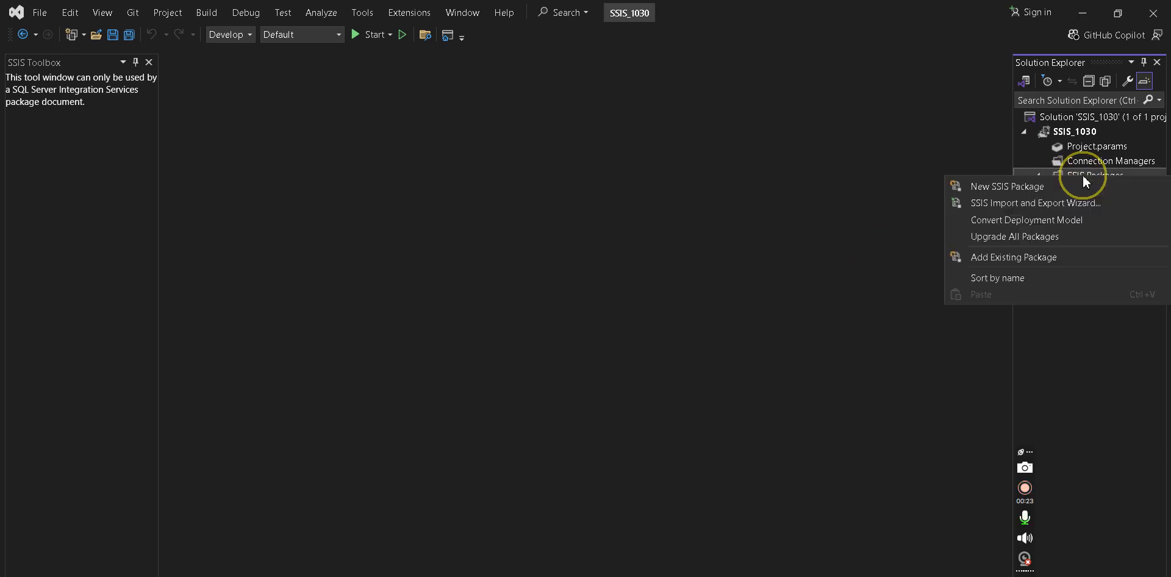
left_click(996, 191)
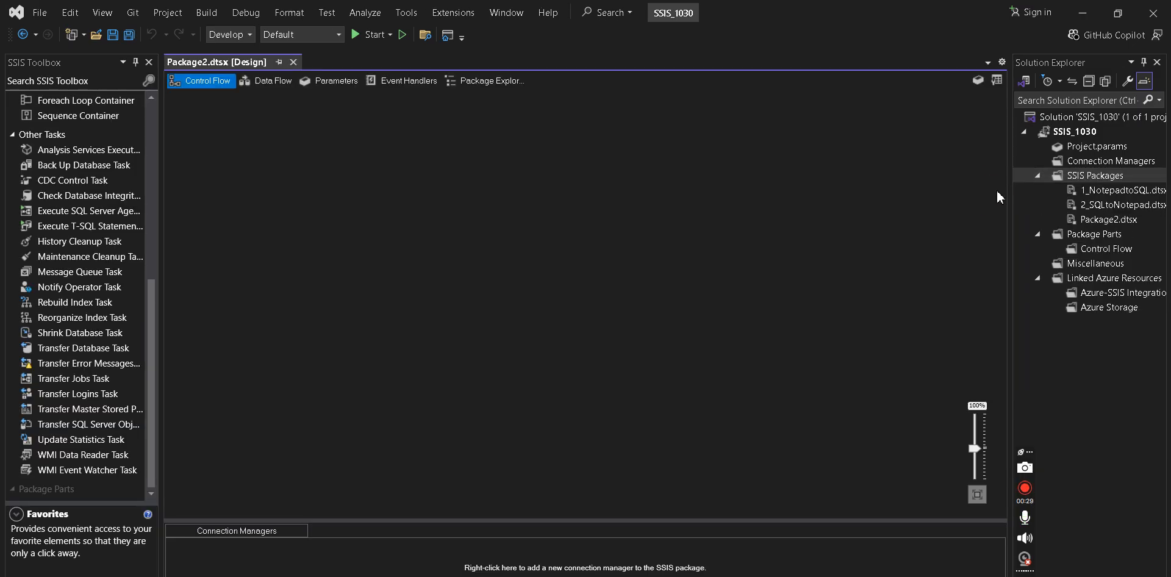
- Rename Package2.dtsx to SQLToNotepad.dtsx and reload it with Yes to All
left_click(1079, 222)
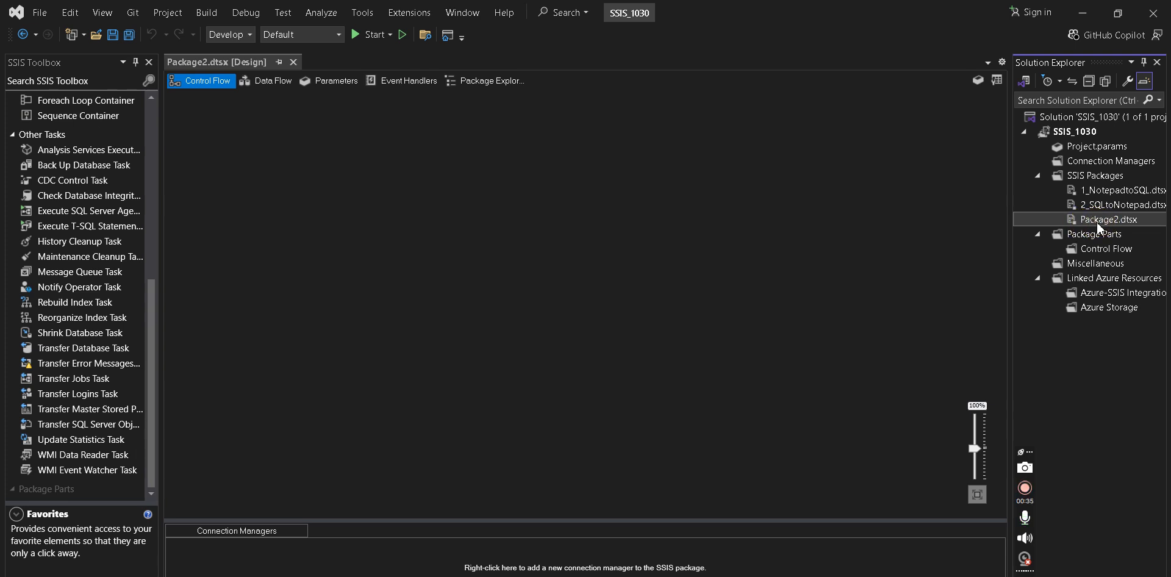
left_click(1096, 222)
right_click(1097, 224)
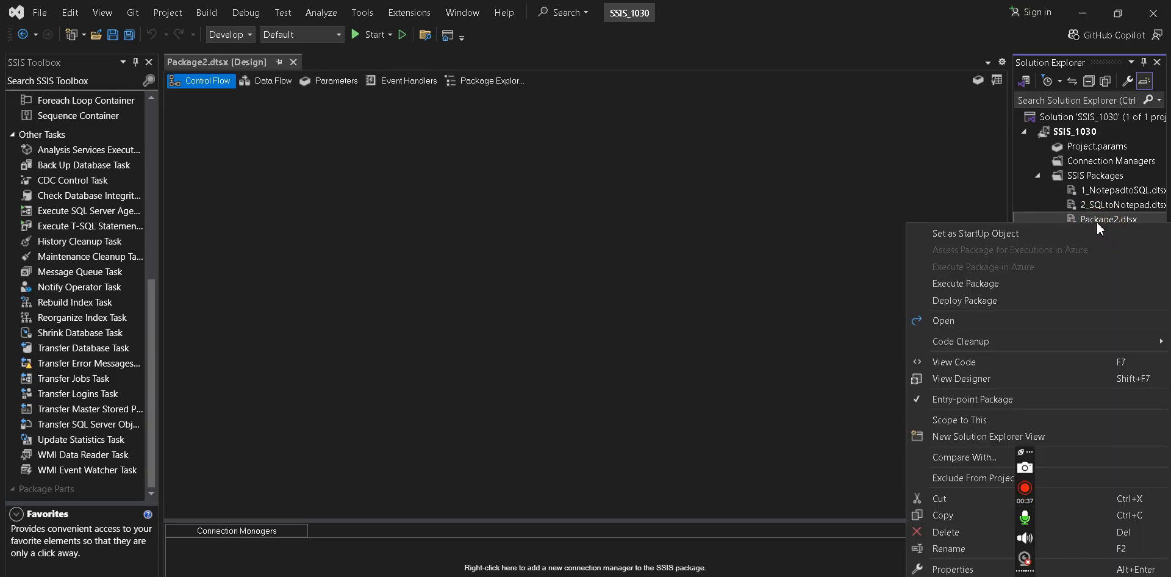
left_click(961, 548)
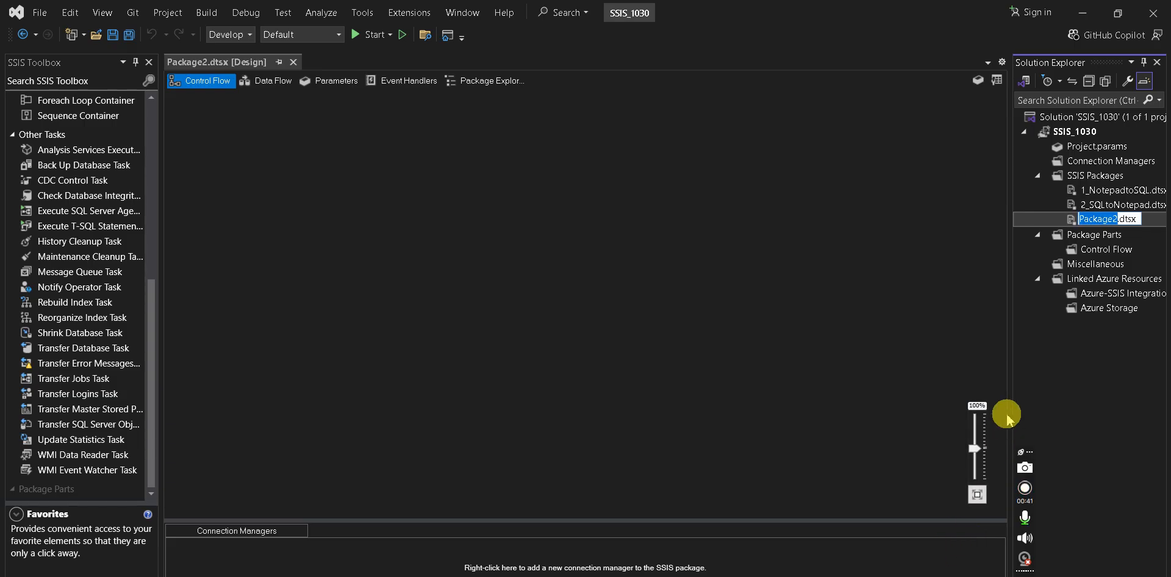
type("SQL")
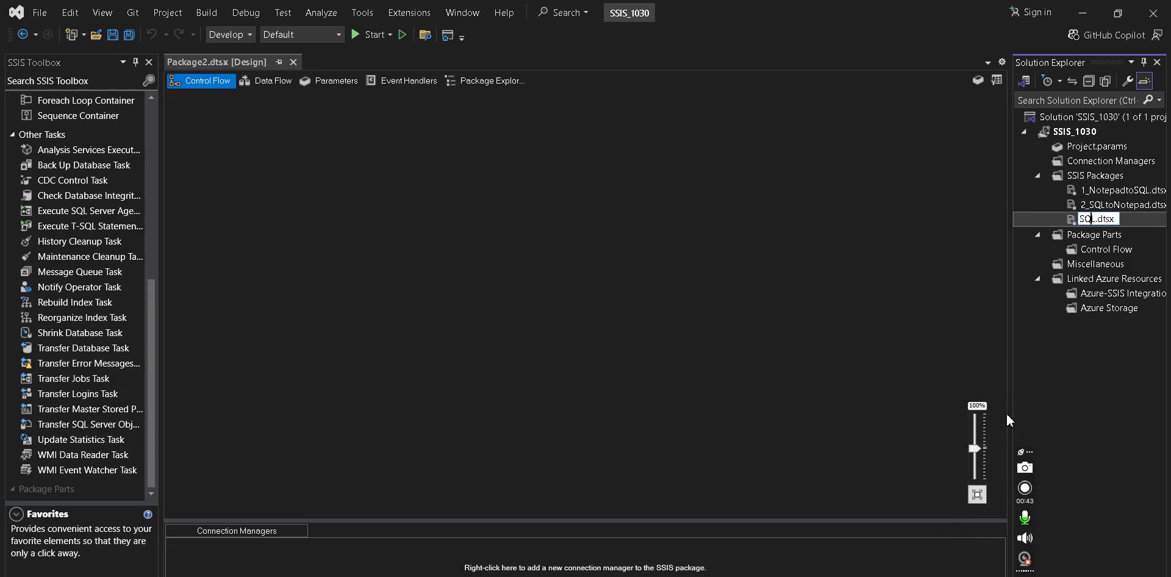
type("ToNotepad")
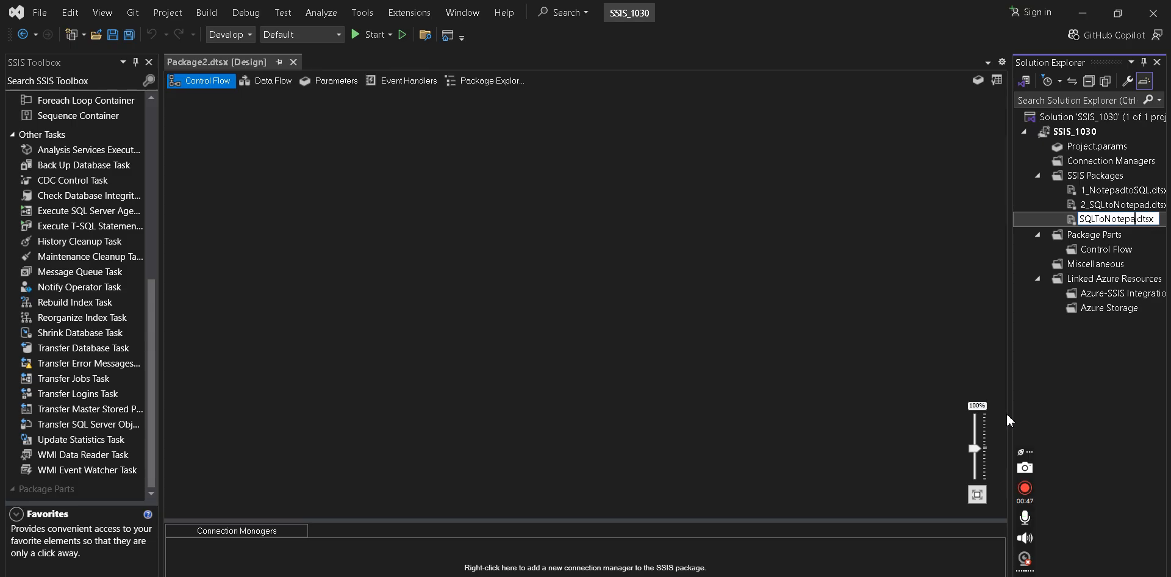
key("Return")
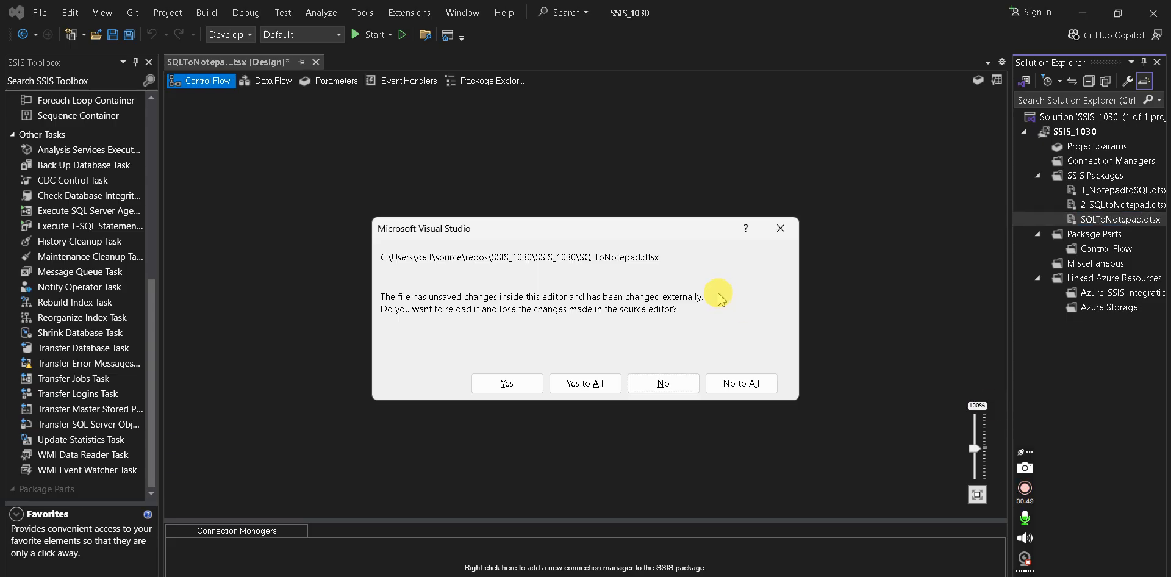
left_click(575, 381)
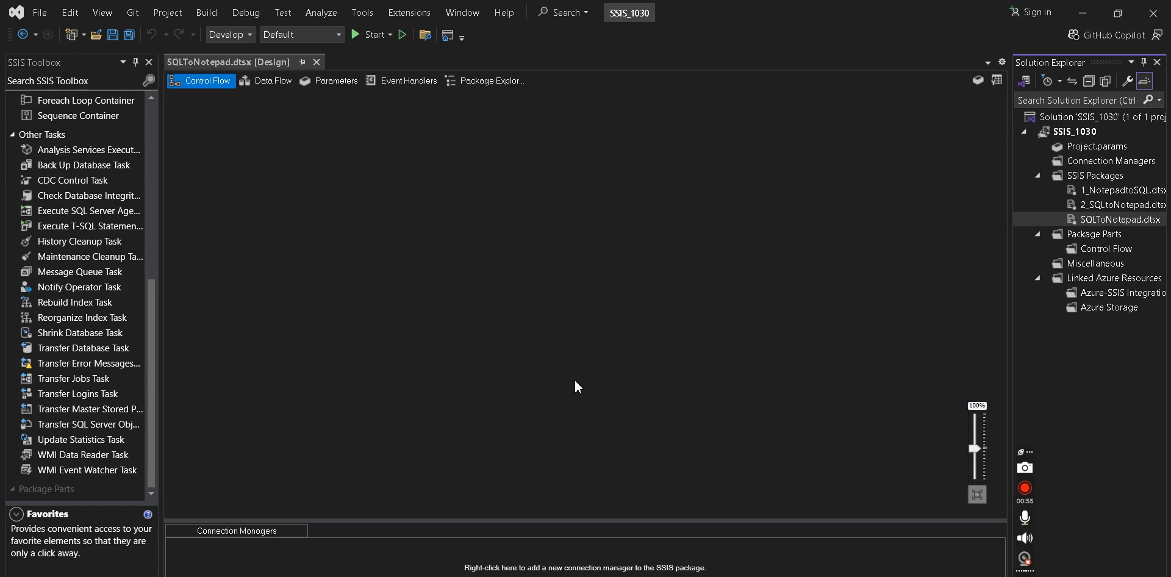
left_click(379, 285)
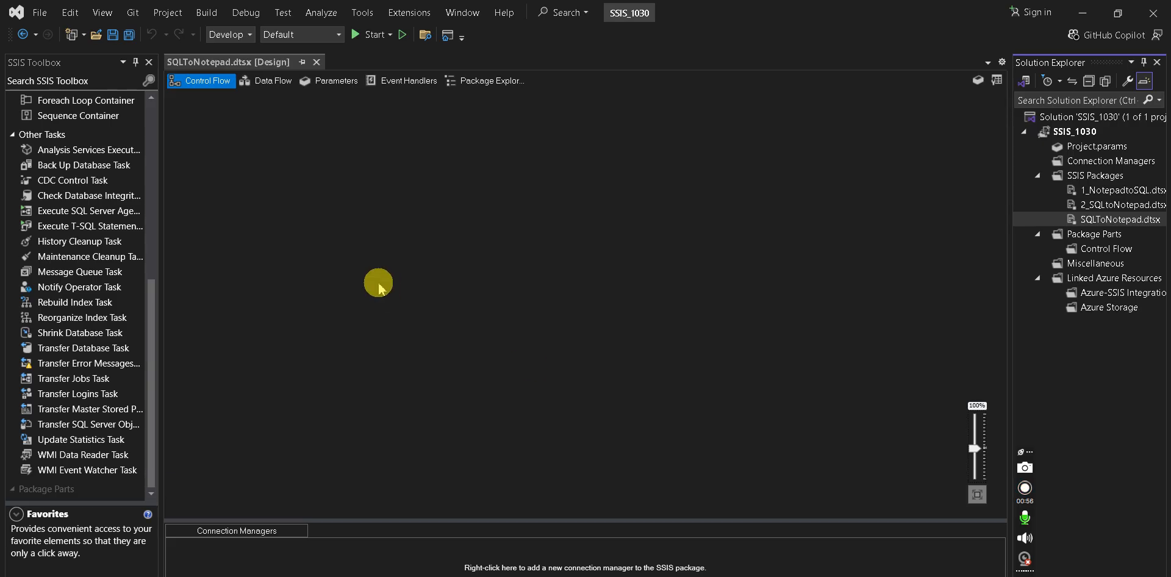
- Try placing a Data Flow Task on the control flow twice, deleting each copy
left_click(148, 115)
left_click(194, 134)
double_click(83, 114)
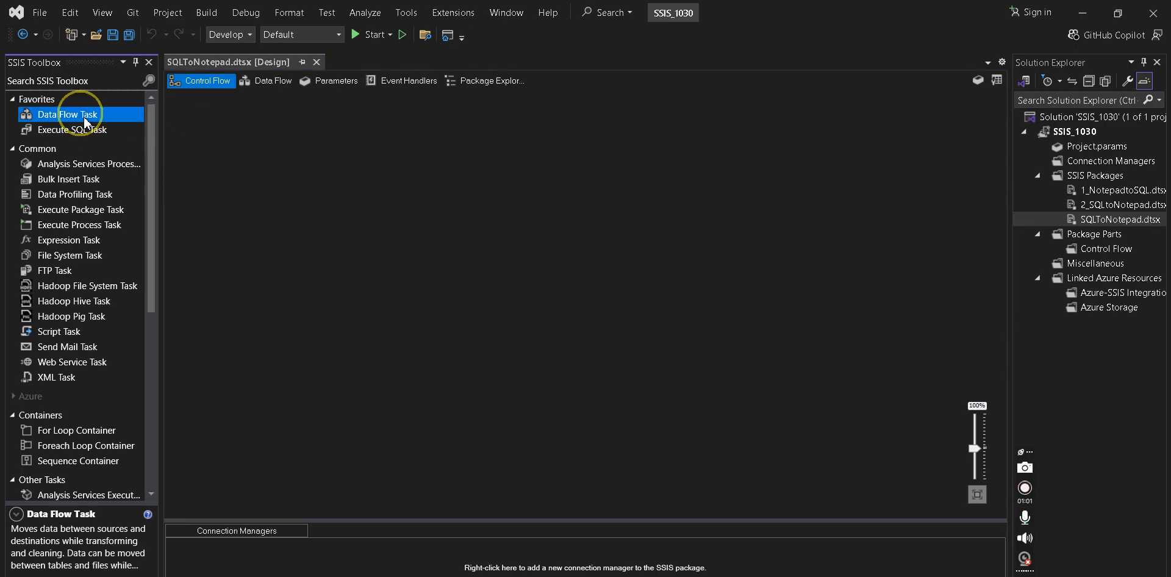
left_click(247, 181)
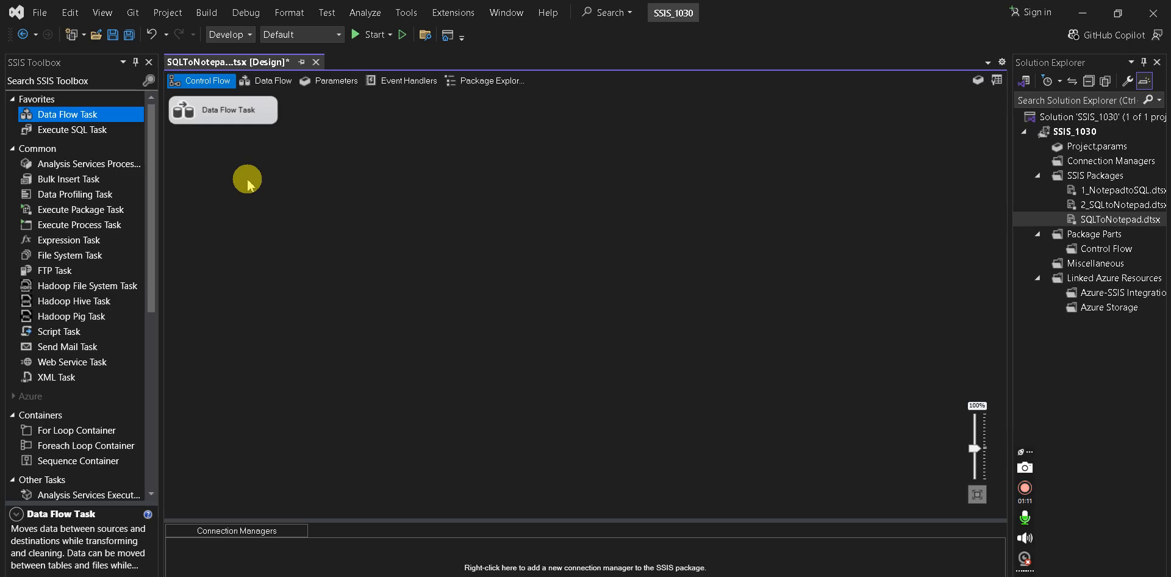
left_click(236, 119)
key("Delete")
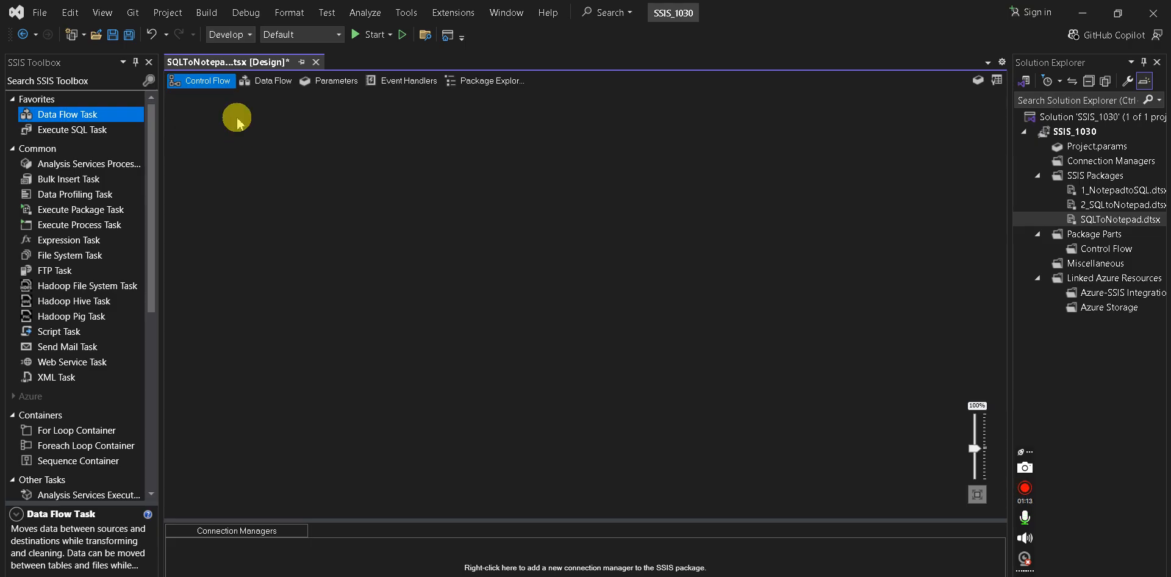
left_click_drag(72, 115, 209, 132)
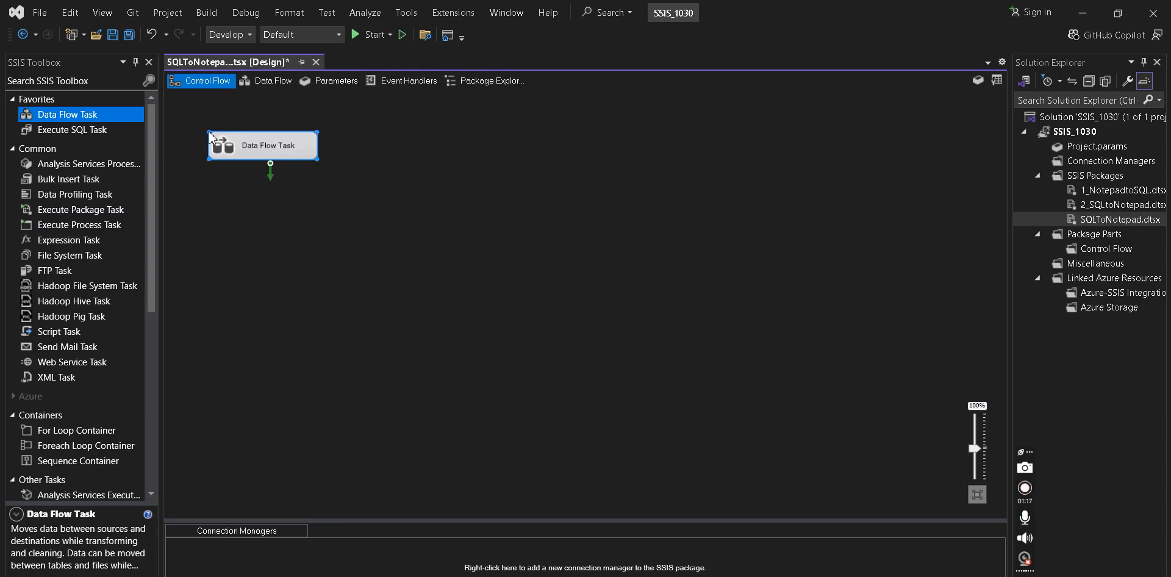
key("Delete")
- Add a Data Flow Task to the control flow and open its Data Flow editor
left_click(94, 118)
double_click(95, 118)
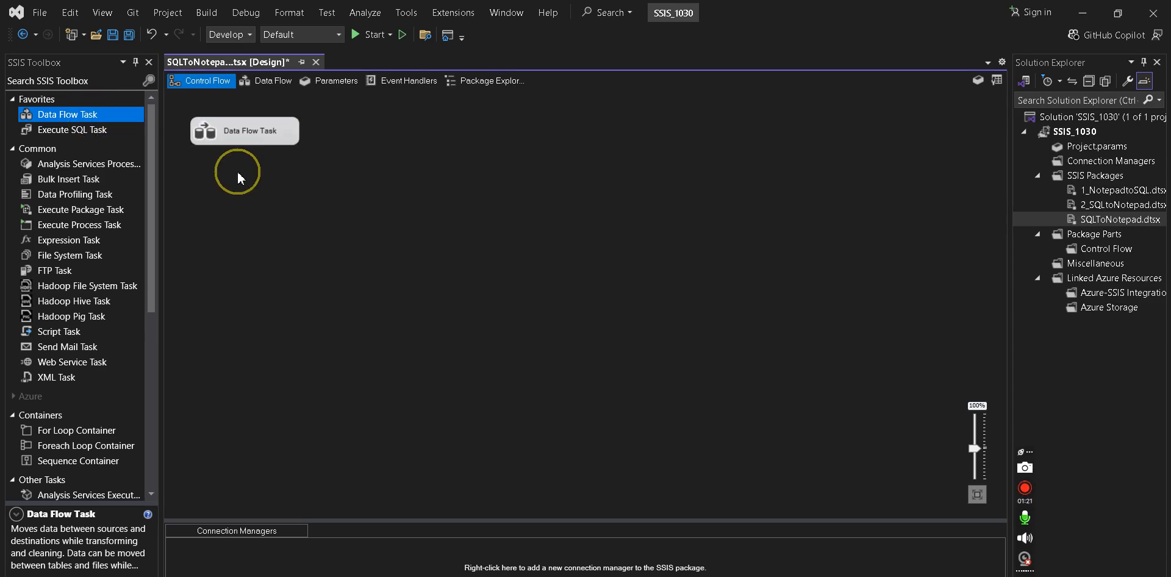
left_click(249, 149)
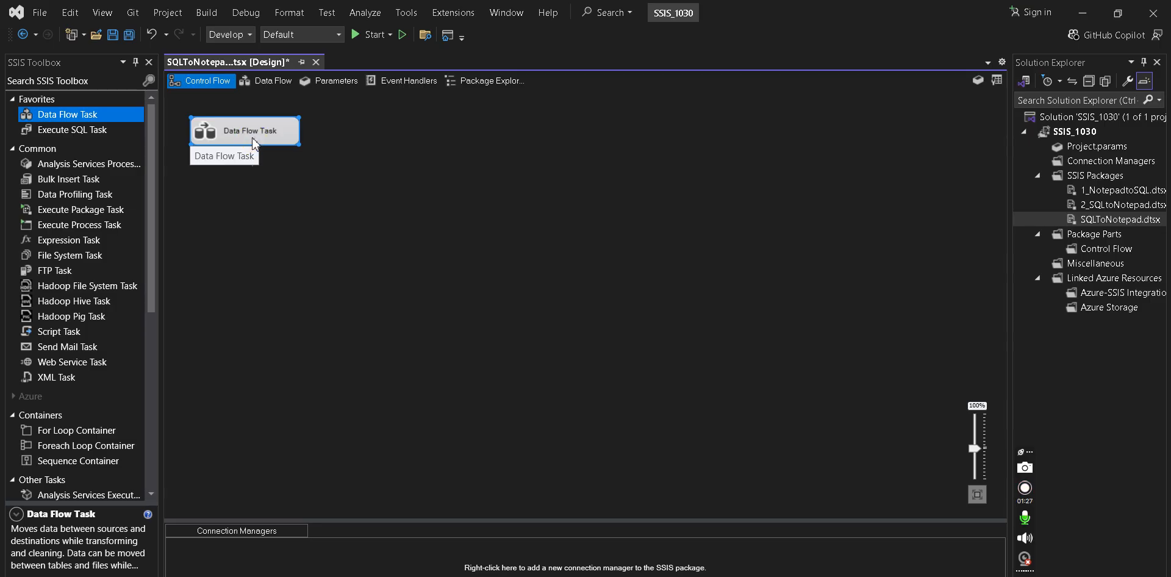
left_click(252, 139)
left_click(287, 188)
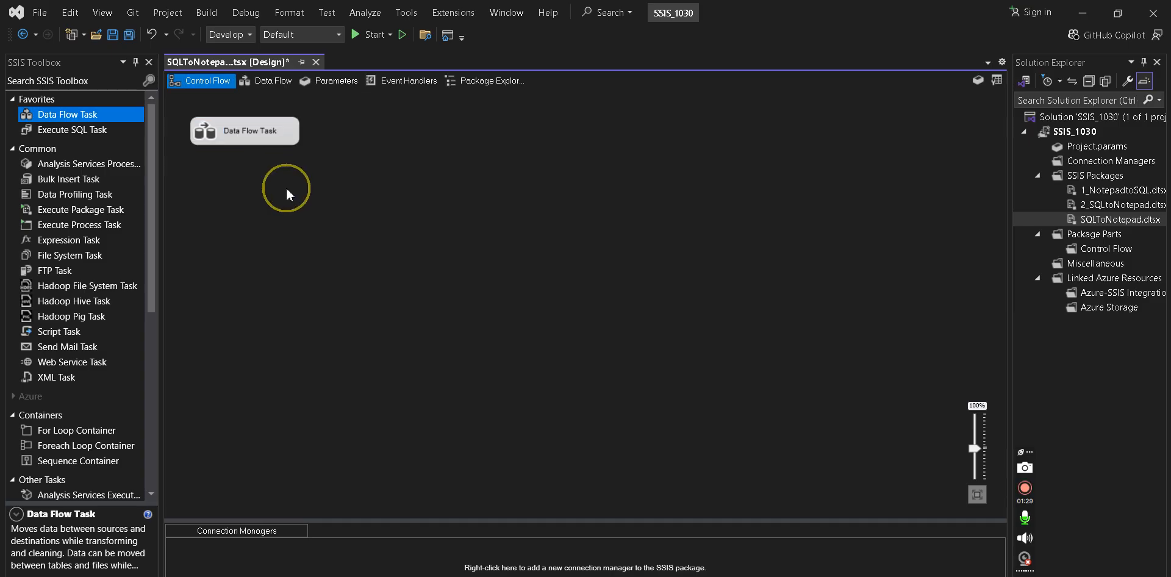
double_click(218, 133)
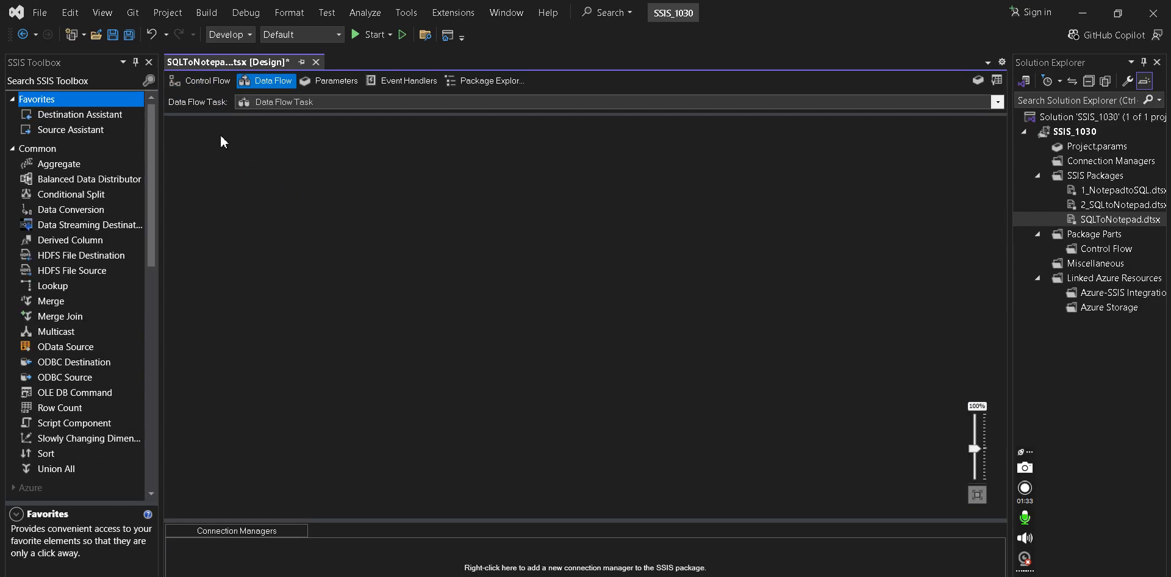
- Launch Notepad from system search and move its window down and right
key("super")
type("notepad")
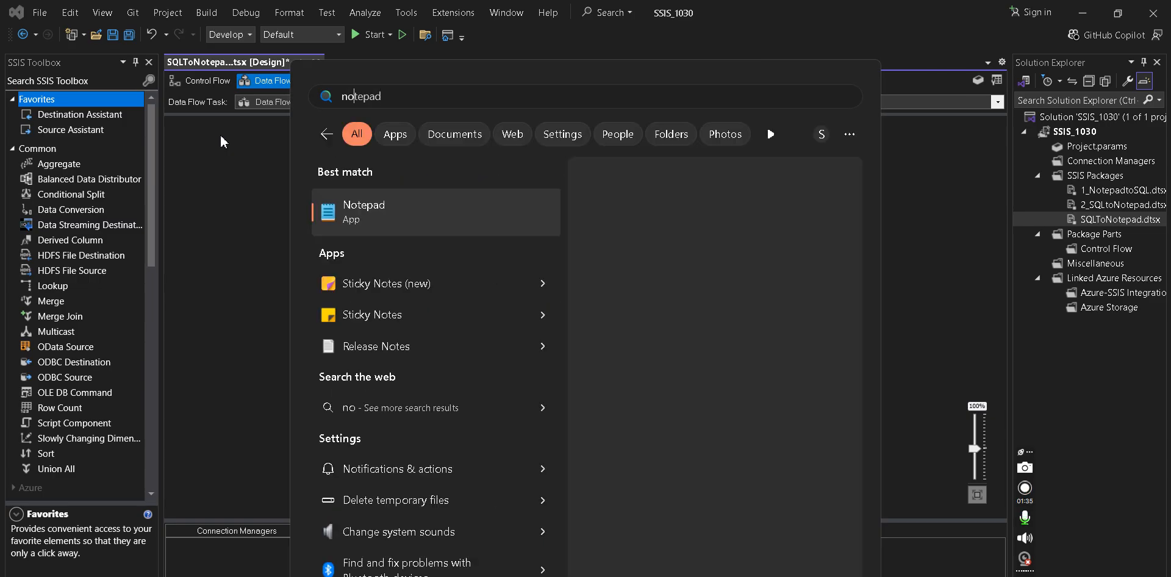
key("Return")
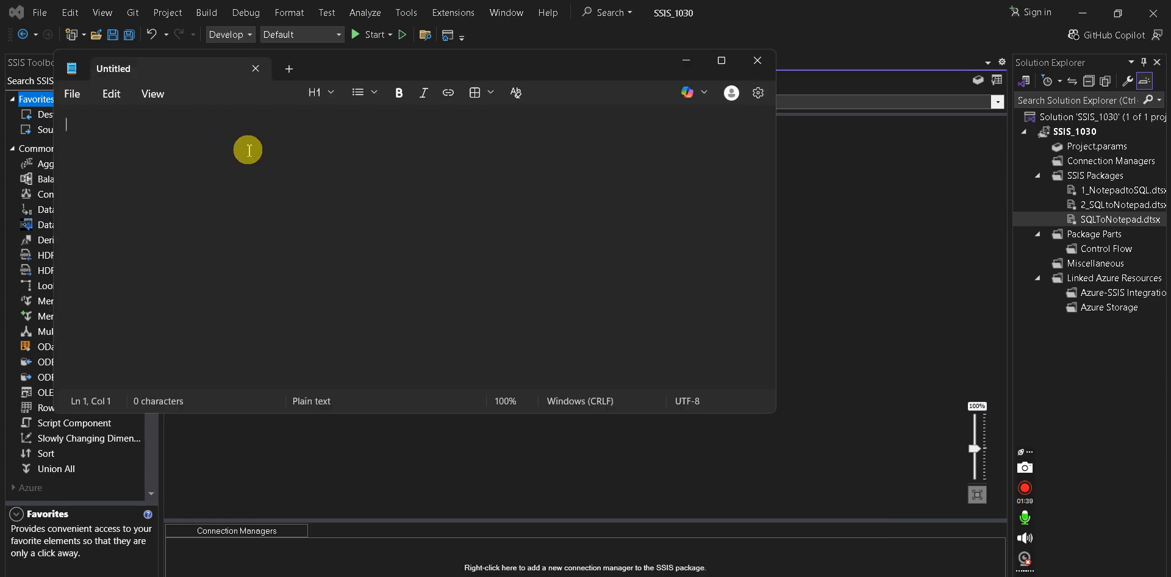
left_click_drag(346, 59, 572, 136)
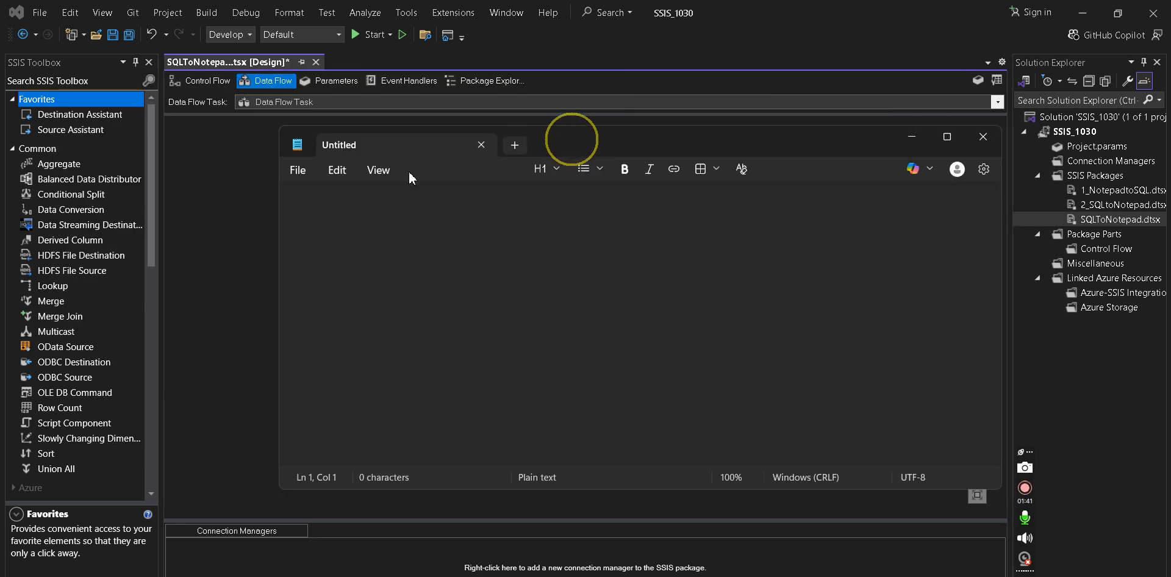
- Type Source :, Destination :, Transformation lines with a 'SQL Server --> Notepad file' heading above
type("Sourc")
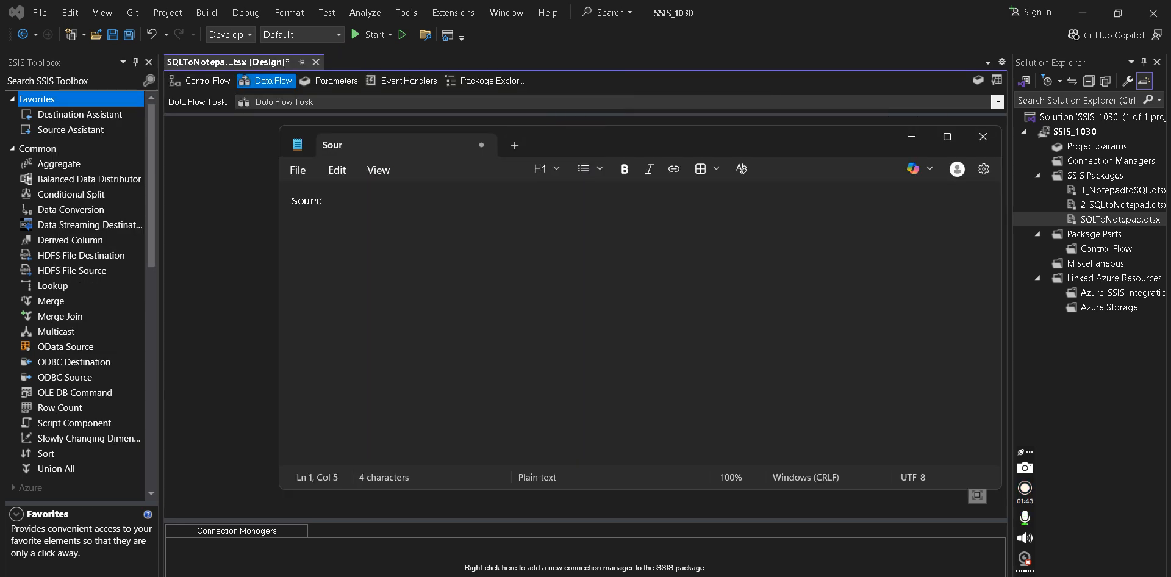
type("e :")
key("Return")
type("Destination : ")
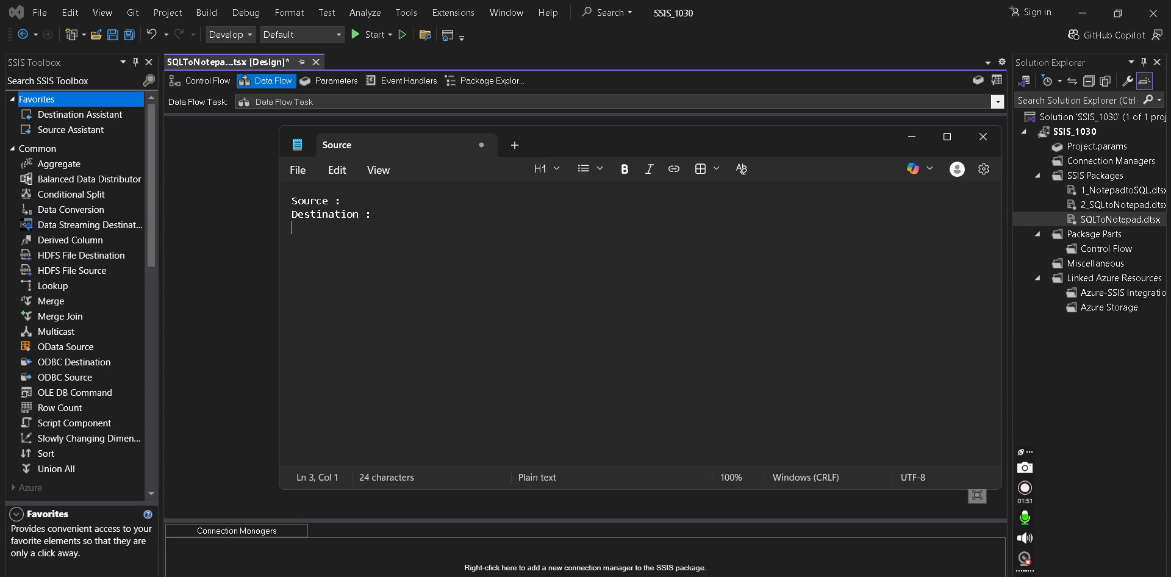
type("Transformation :")
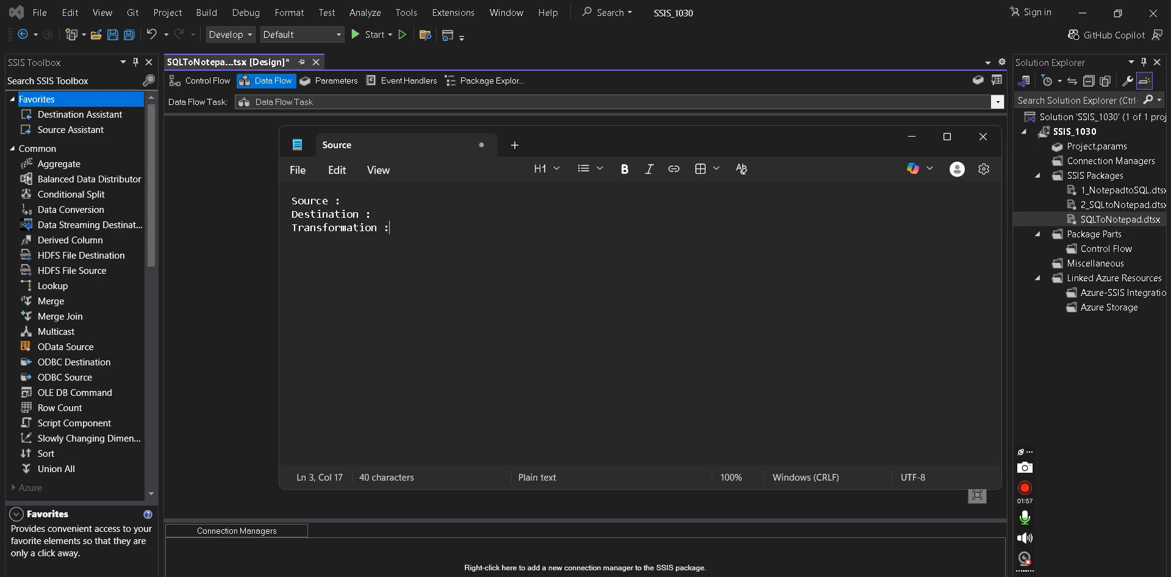
triple_click(291, 203)
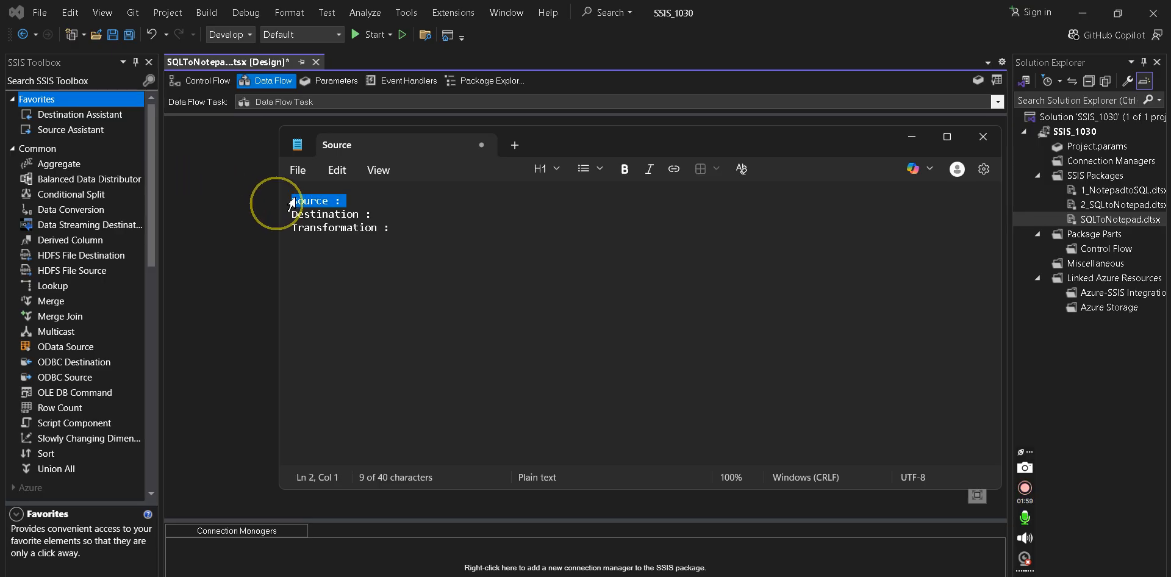
left_click(293, 202)
key("Return")
type("SQL Server")
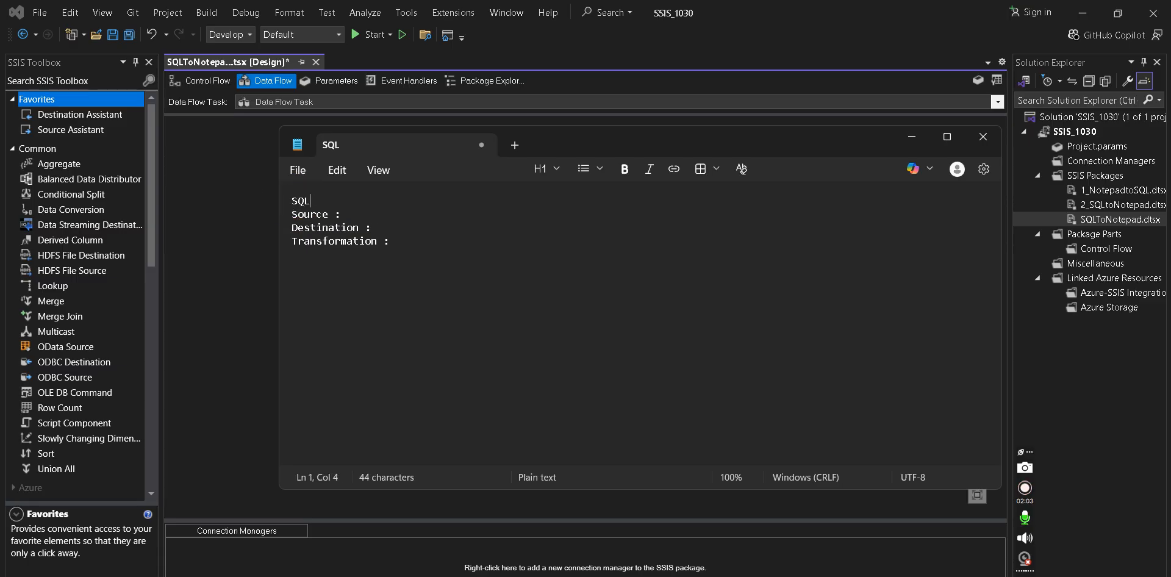
key("BackSpace")
key("BackSpace")
type("--> ")
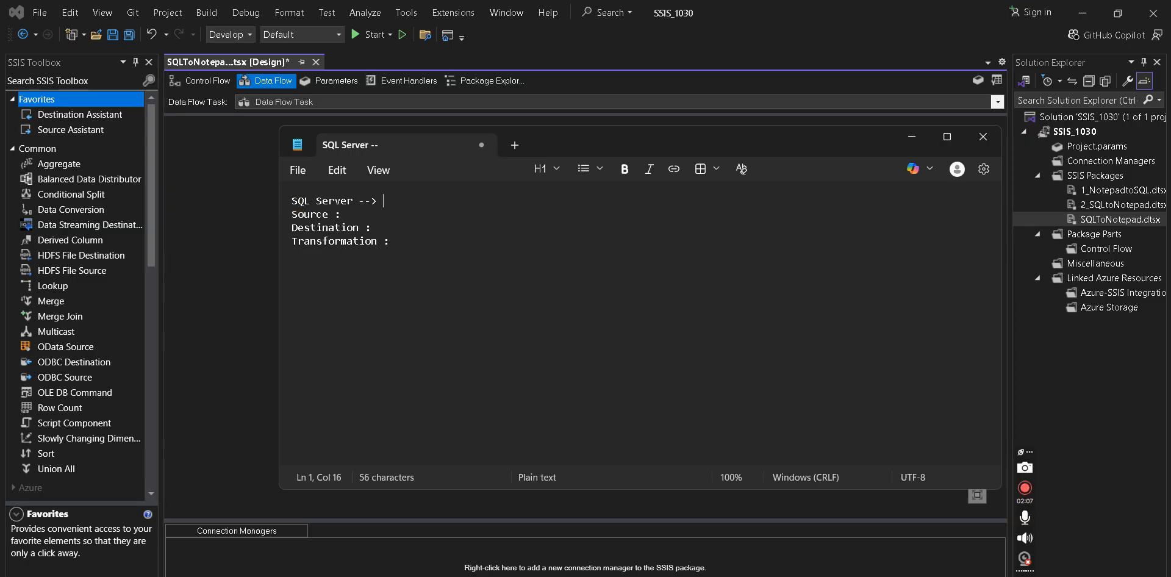
type("Notepad file")
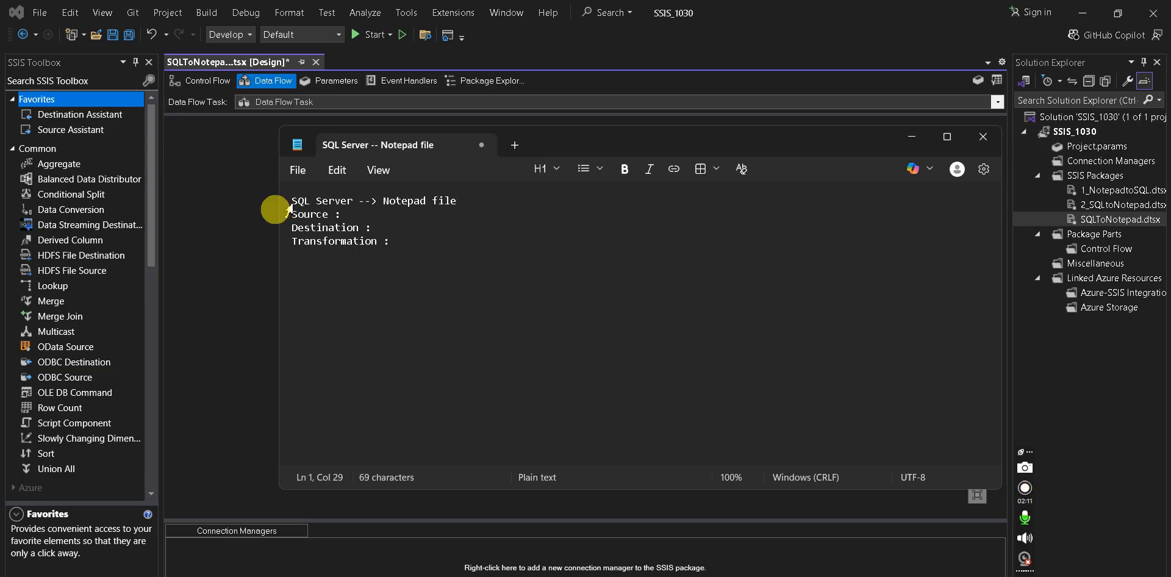
- Fill in Source 'SQL Server table = OLE DB Source', Destination 'Notepad file = Flat file Destination', Transformation 'NA'
left_click(348, 215)
type("SQL Server ")
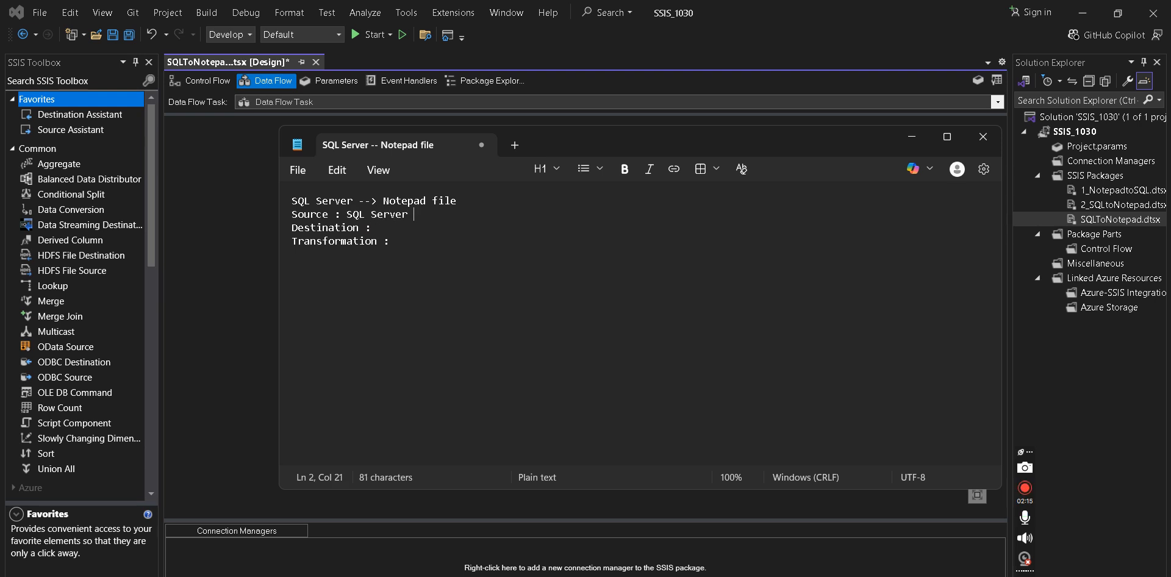
type("table")
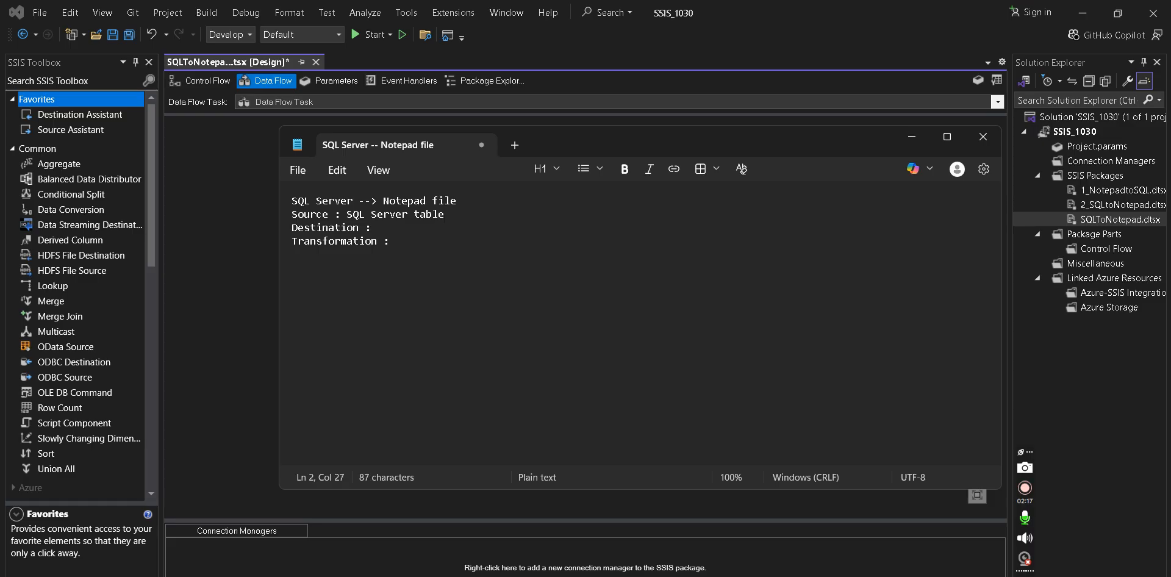
type(" = OLE DB Source Des")
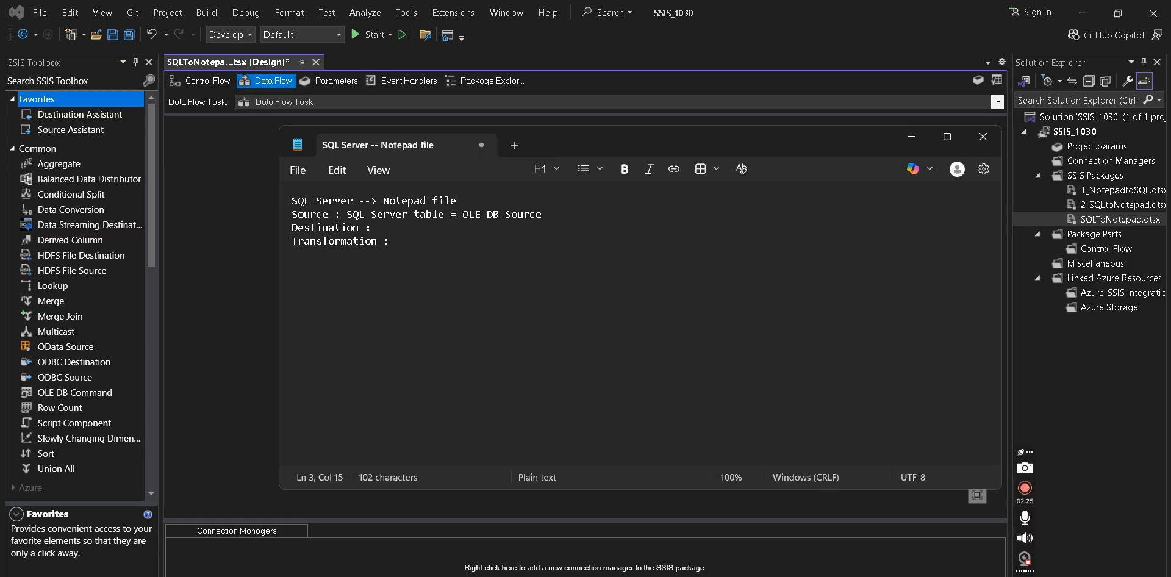
type("tination : Notepad")
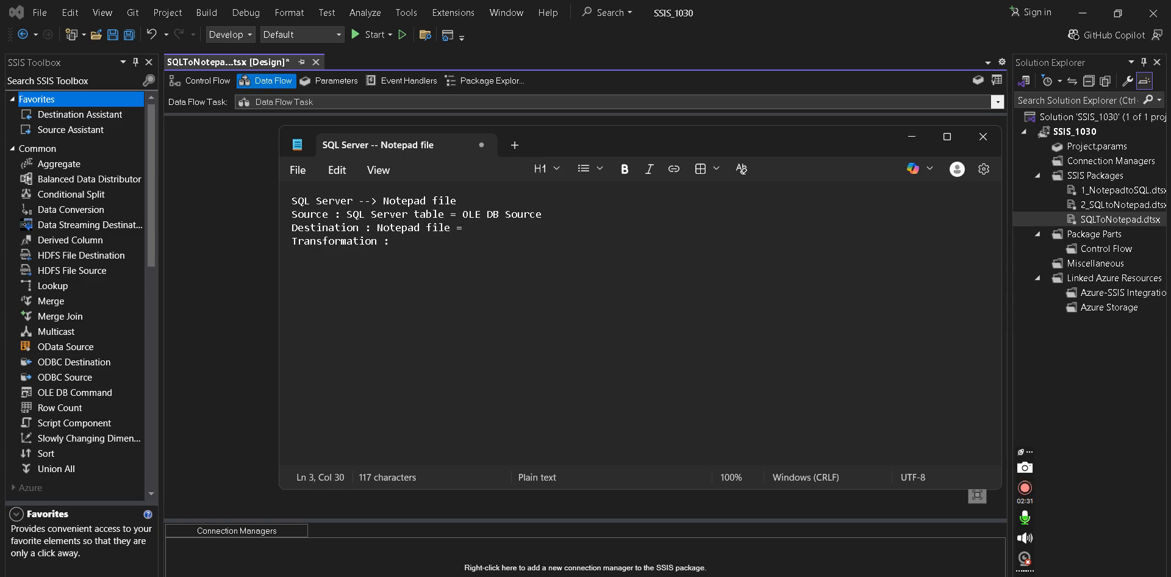
type("file = Flat file Destination")
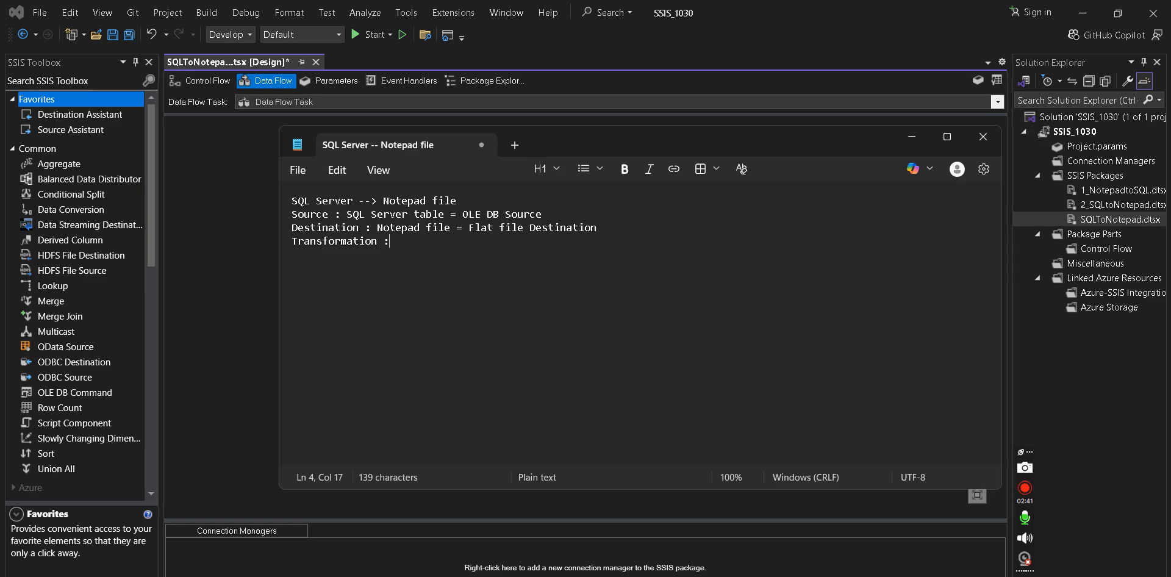
type("NA")
- Return to Visual Studio and reopen the Data Flow Task from the Control Flow
left_click(214, 200)
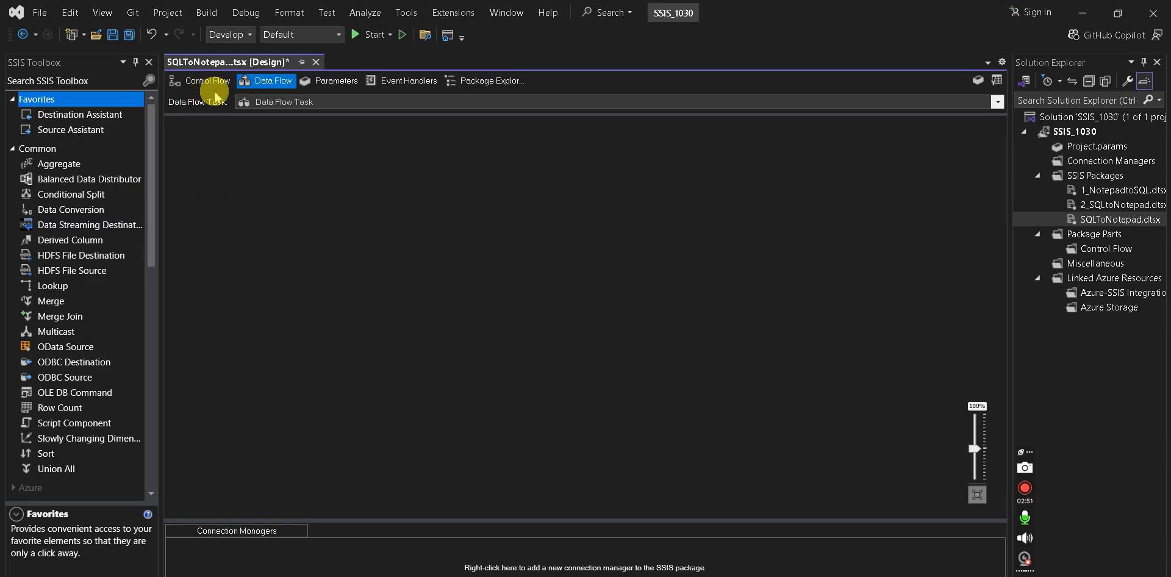
left_click(211, 82)
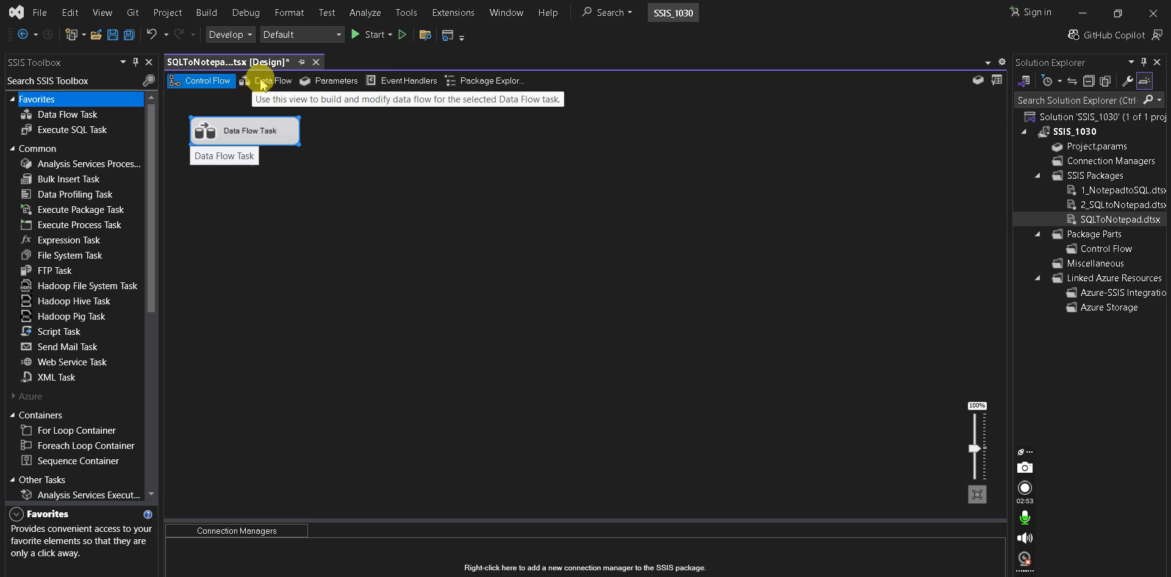
double_click(263, 134)
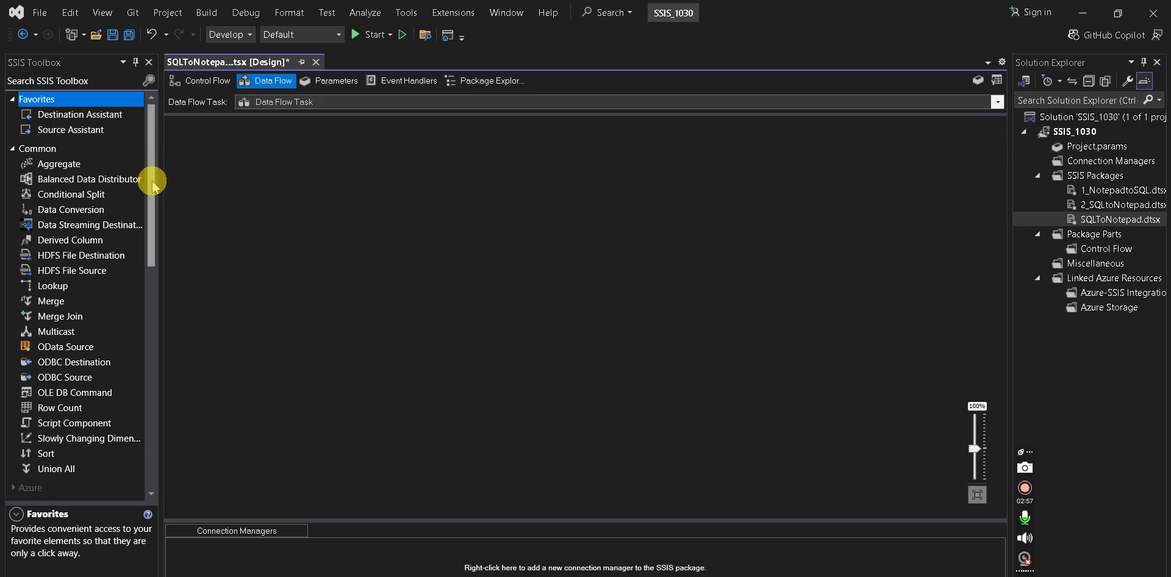
left_click_drag(151, 181, 154, 368)
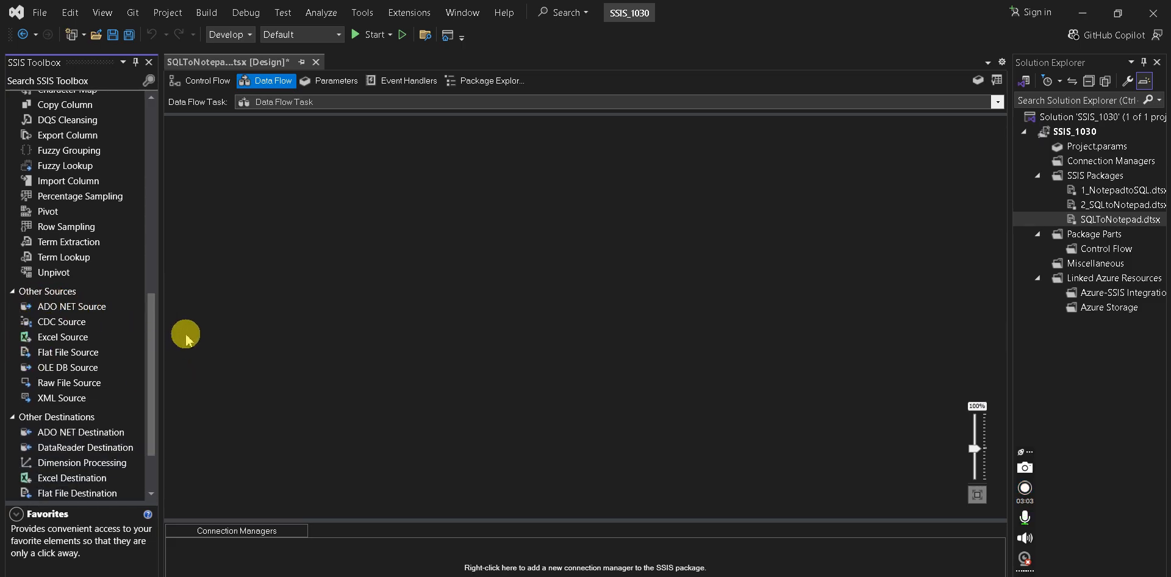
key("alt+Tab")
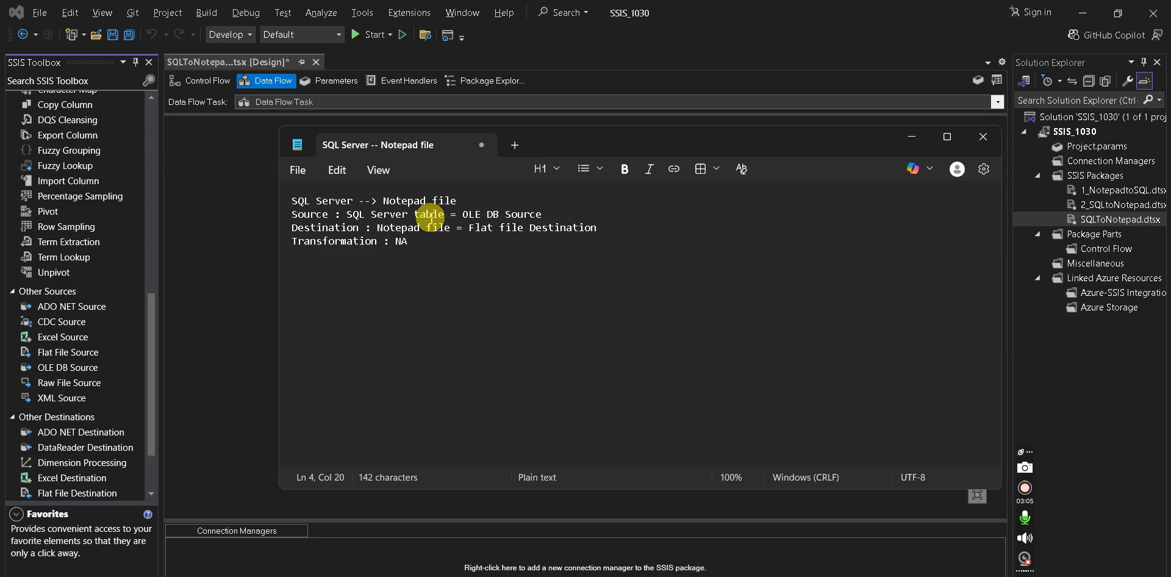
left_click_drag(462, 214, 547, 215)
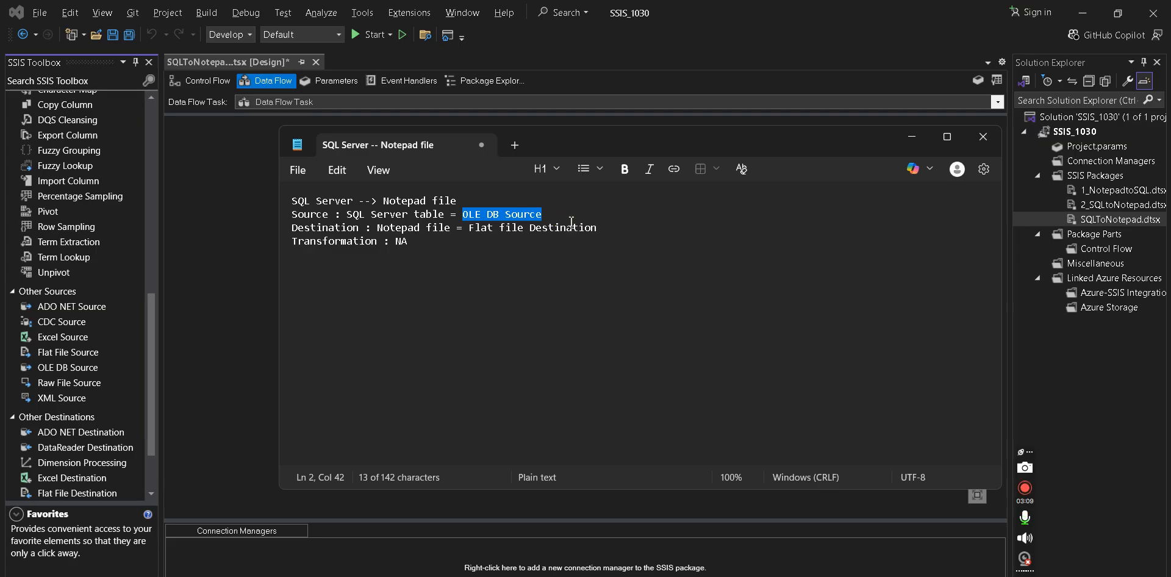
left_click(256, 284)
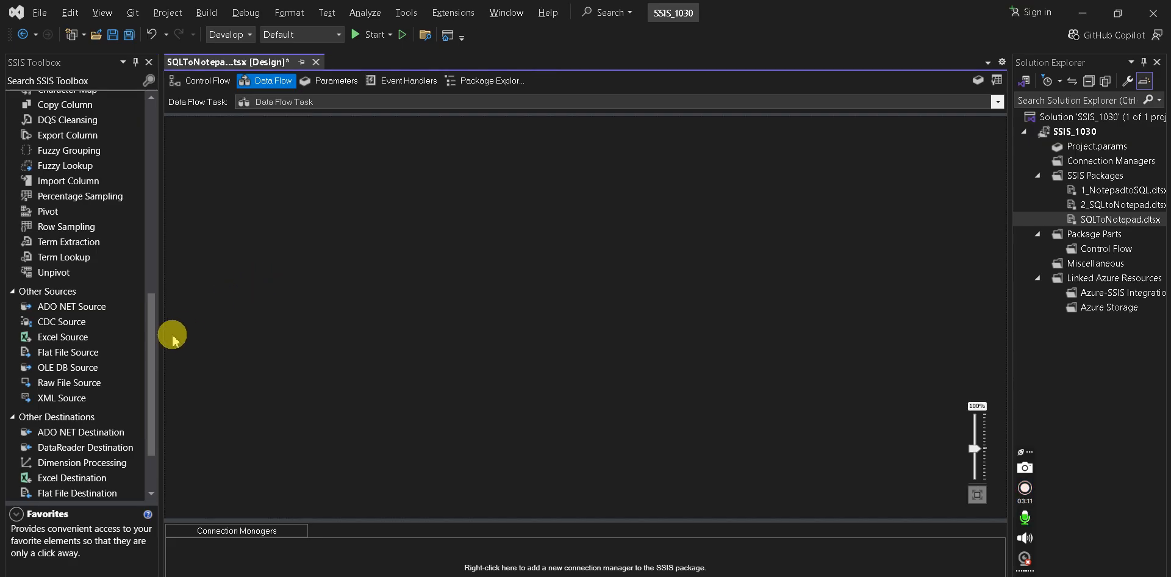
- Place an OLE DB Source at the data flow canvas top-left and open its editor
left_click(64, 368)
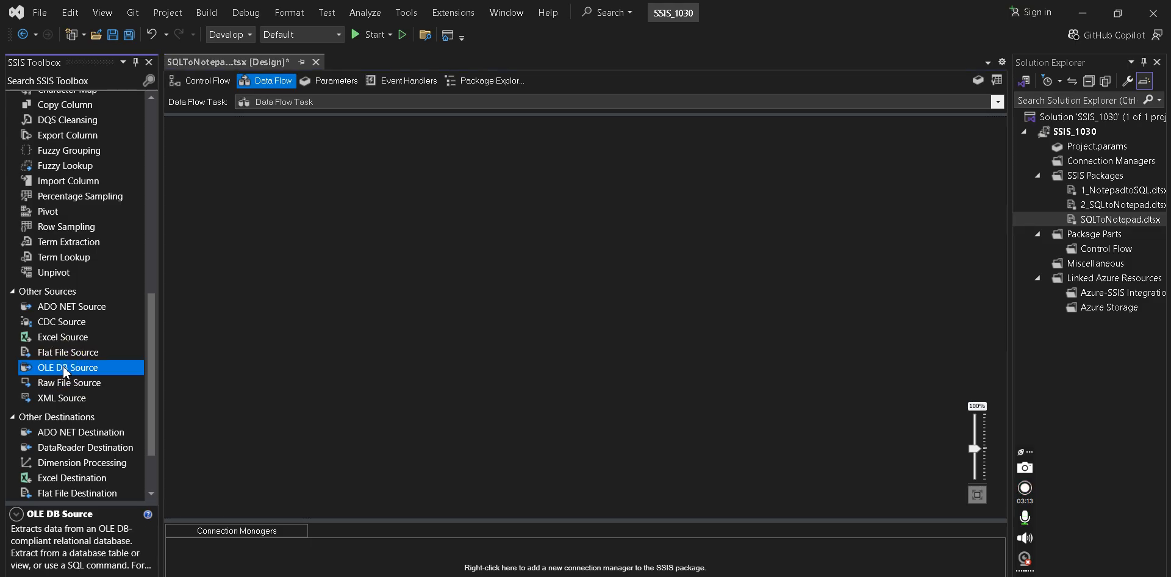
left_click_drag(63, 365, 250, 196)
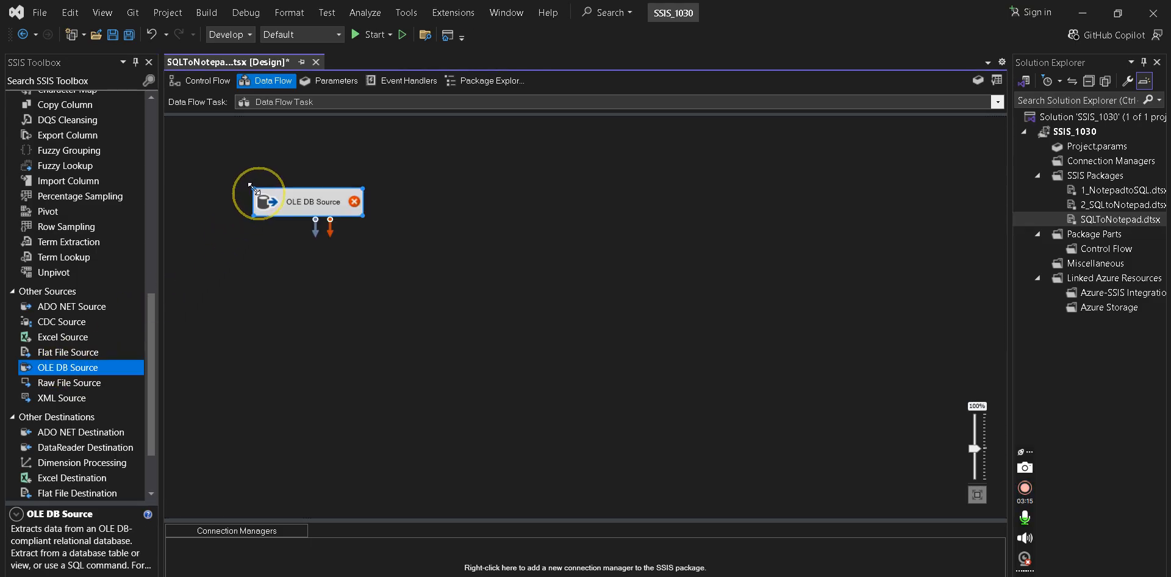
key("Delete")
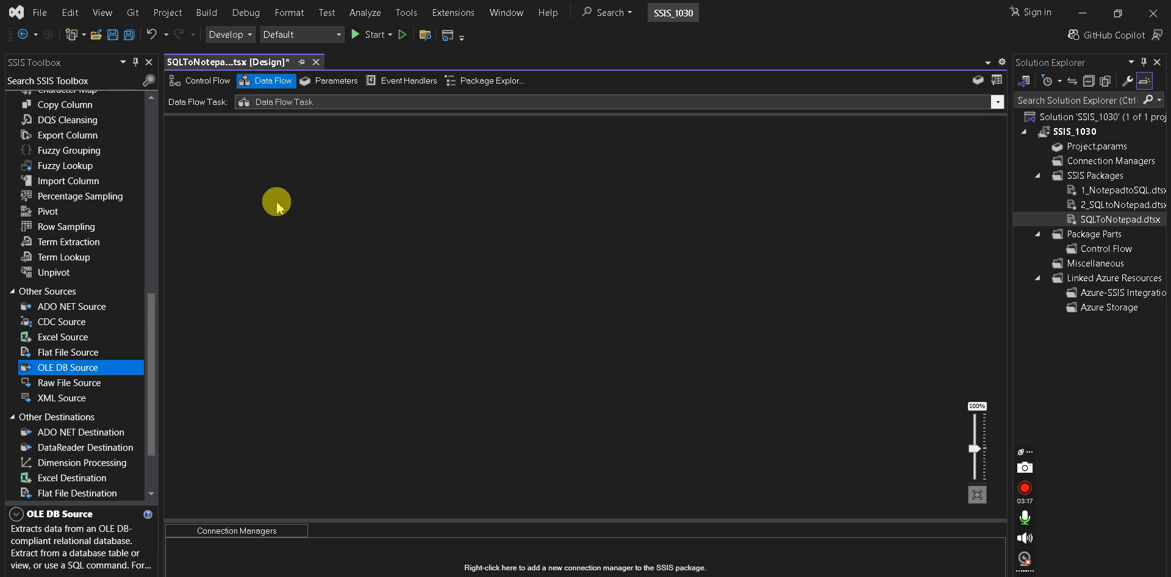
double_click(91, 369)
left_click(242, 296)
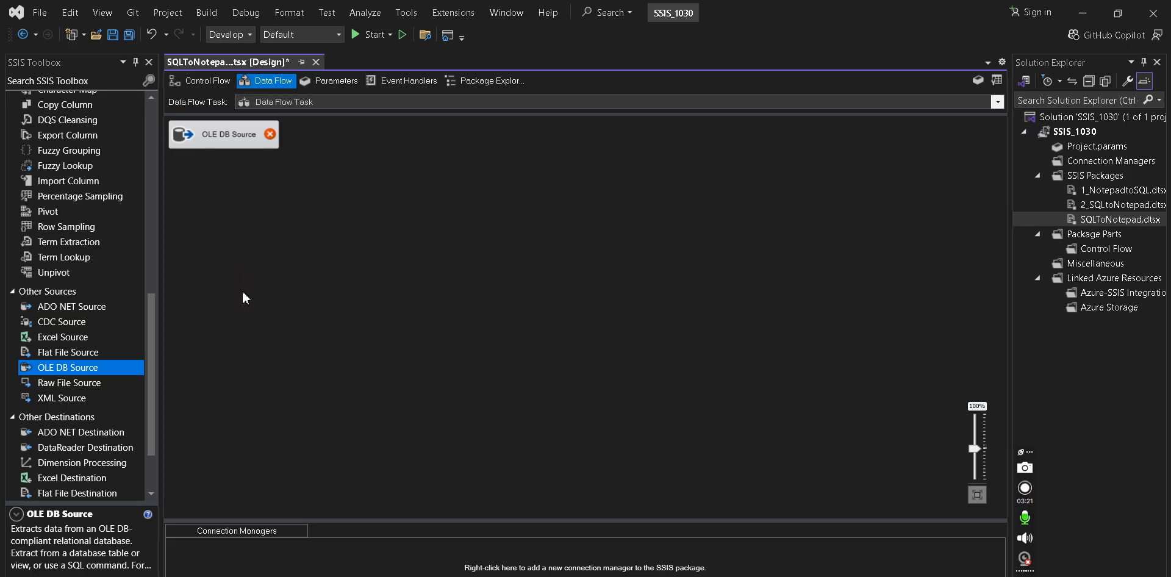
left_click(251, 253)
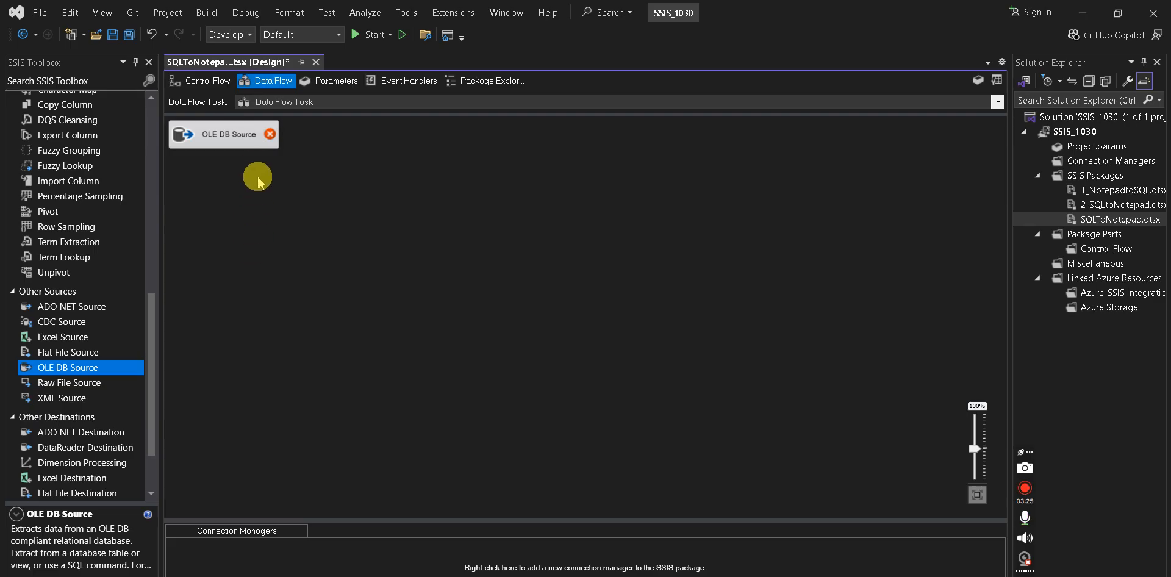
double_click(254, 145)
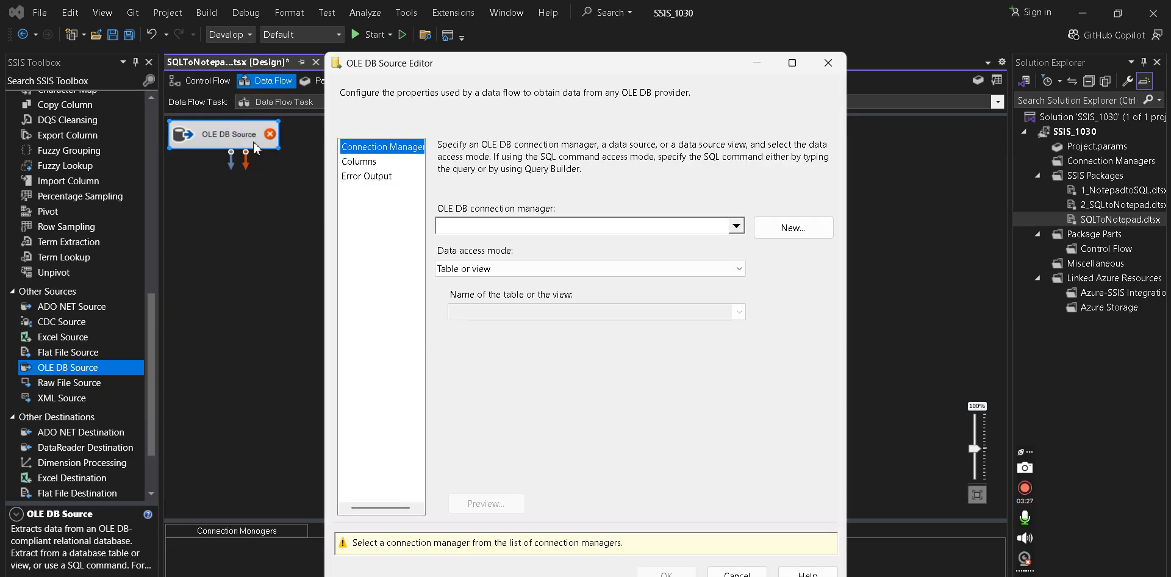
- Find the OLE DB connection manager list empty and start a new connection manager instead
left_click(461, 226)
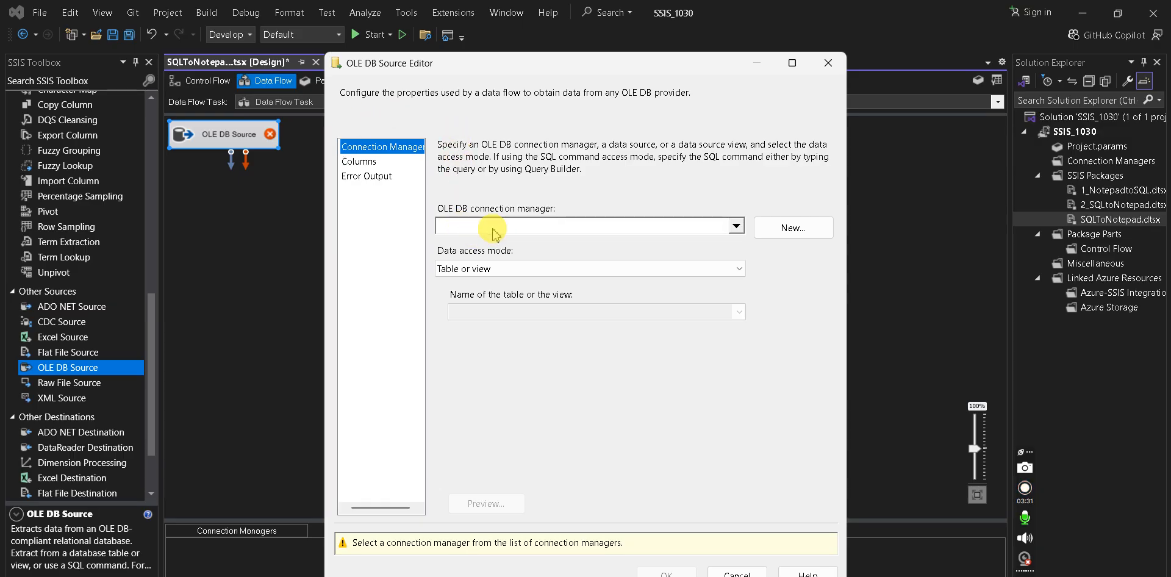
left_click(736, 227)
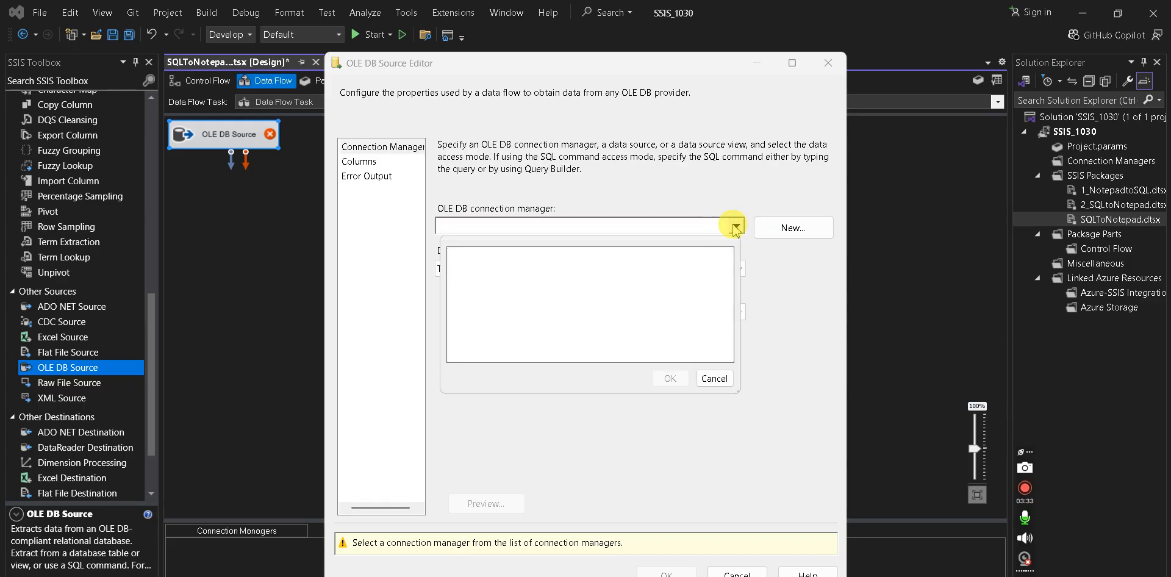
left_click(714, 379)
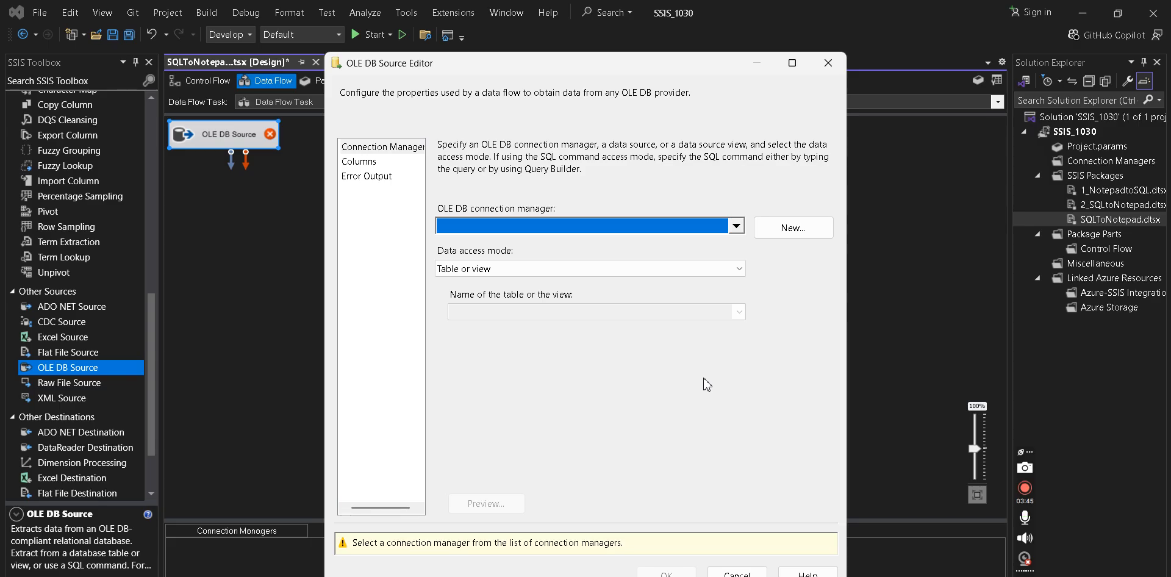
left_click(736, 226)
left_click(712, 378)
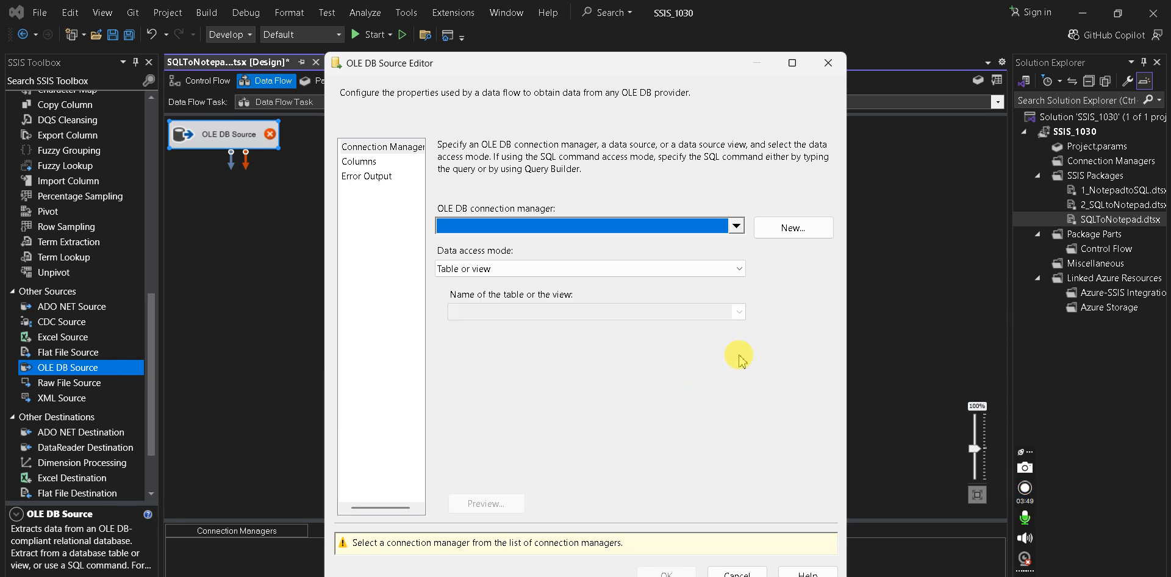
left_click(793, 228)
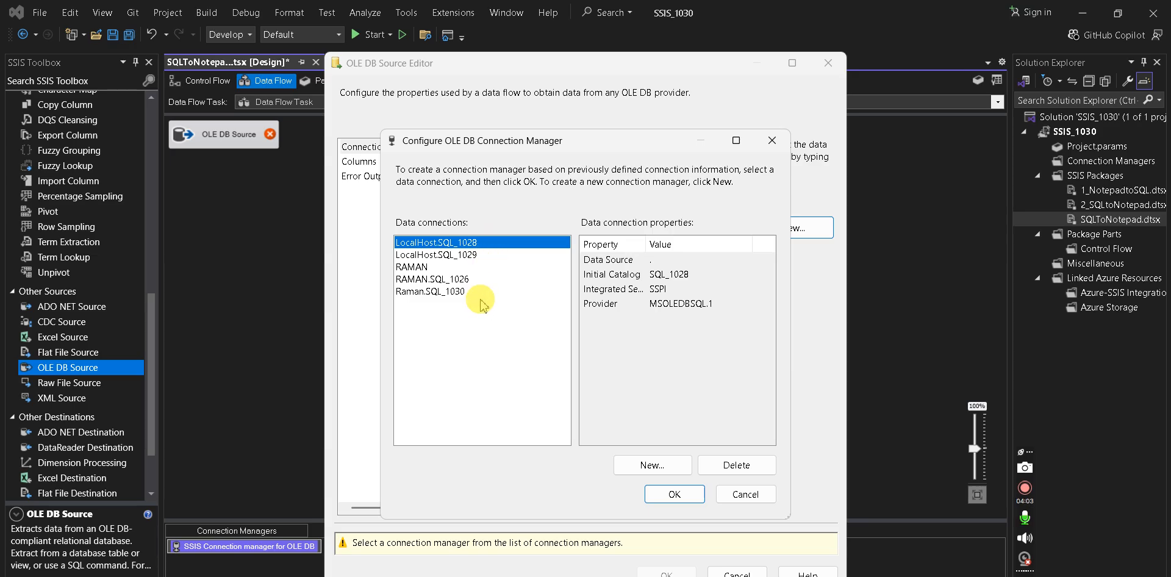
- Set the new connection's provider to Microsoft OLE DB Provider for SQL Server, then go to SSMS for the server name
left_click(652, 464)
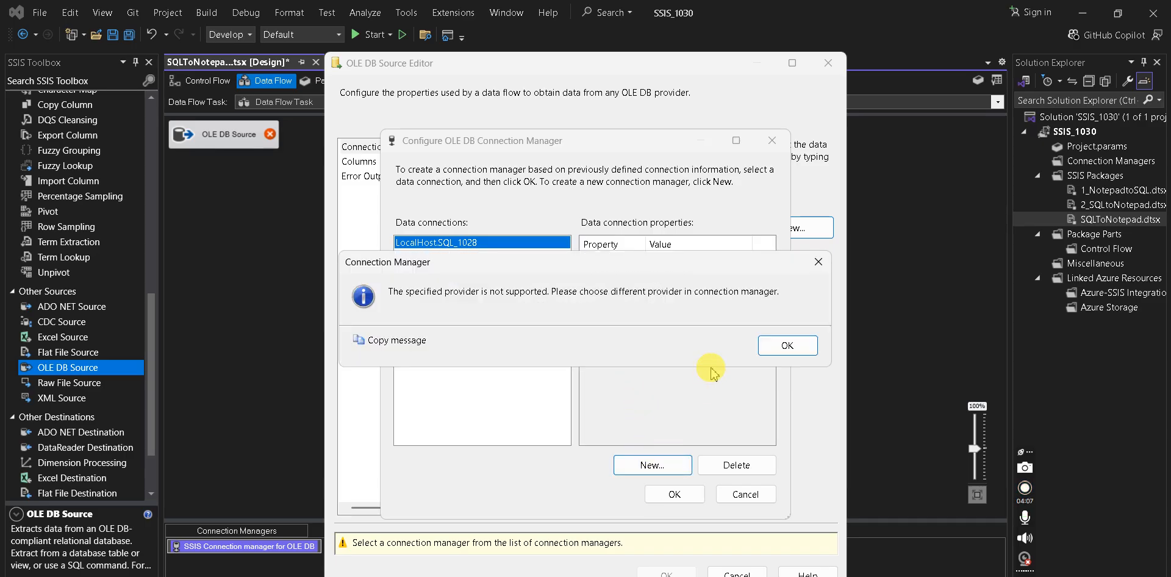
left_click(769, 346)
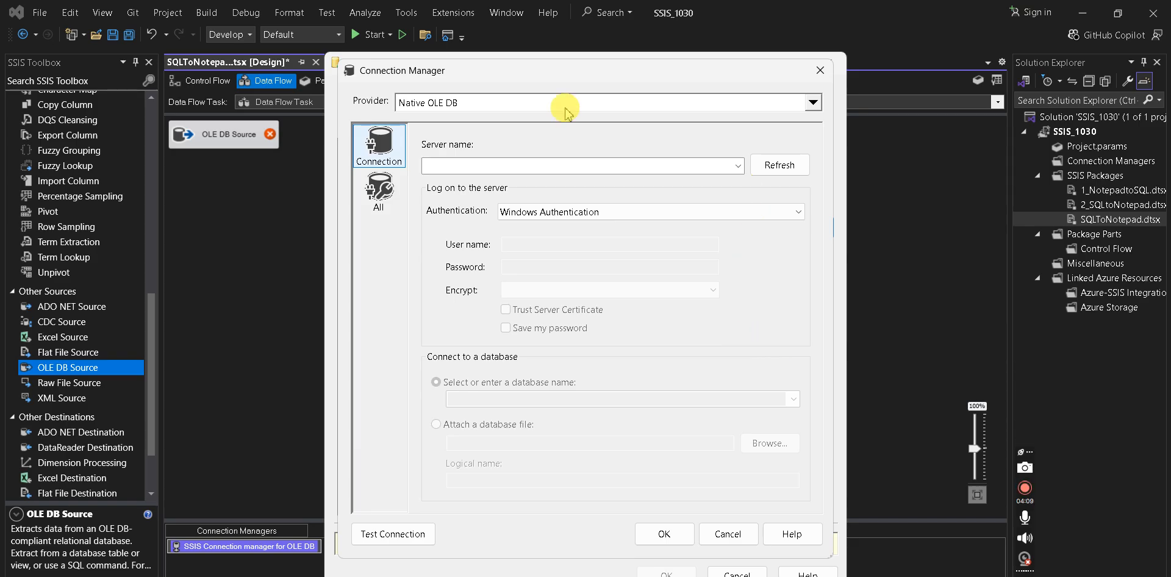
left_click(813, 102)
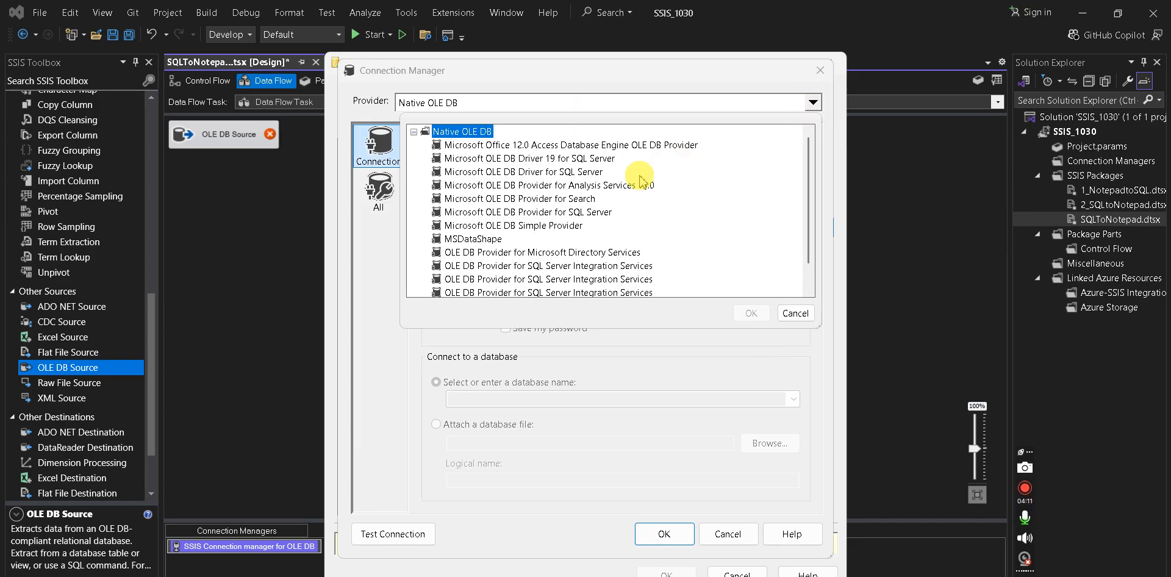
left_click(528, 213)
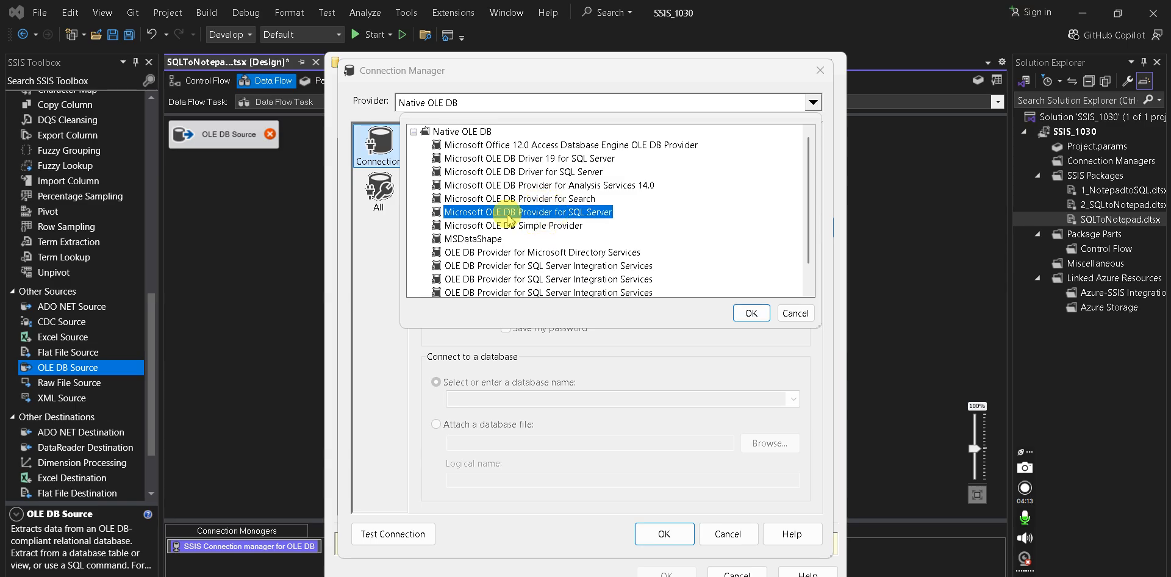
double_click(566, 225)
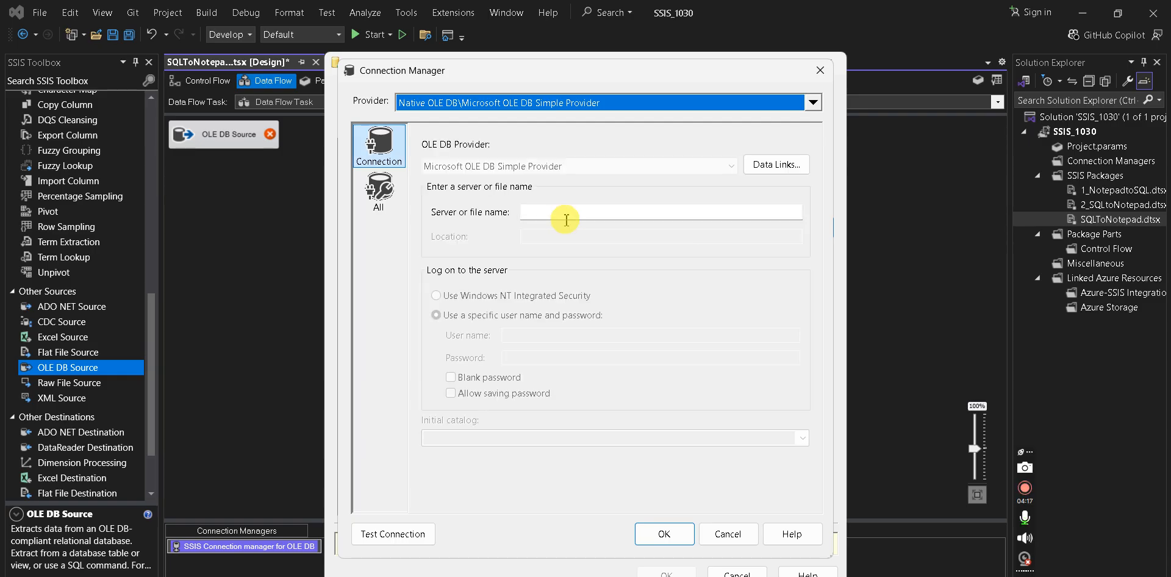
left_click(644, 104)
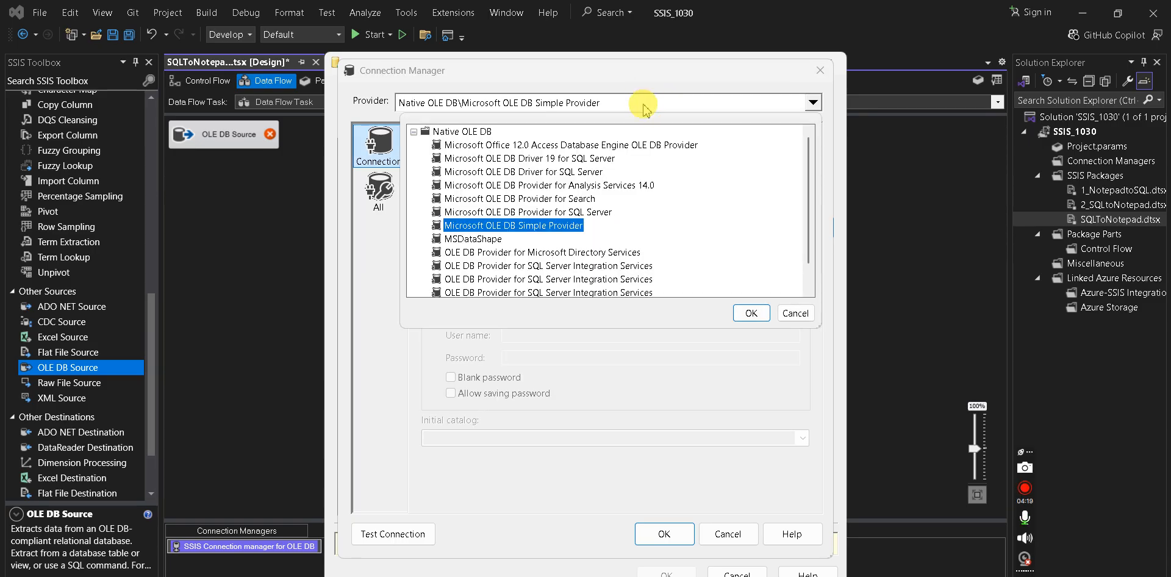
left_click(541, 214)
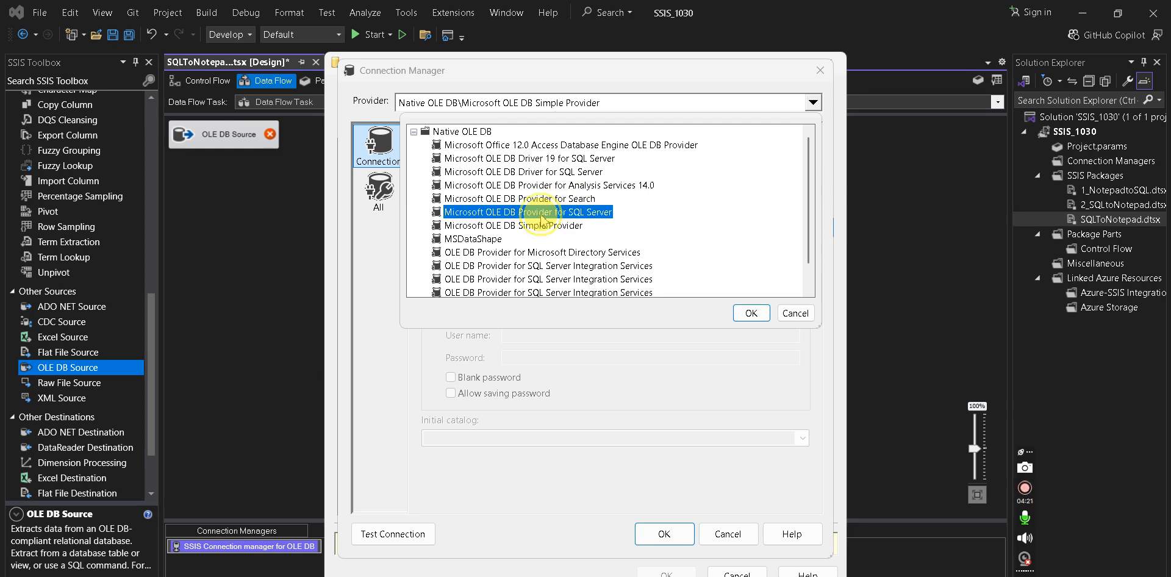
left_click(751, 313)
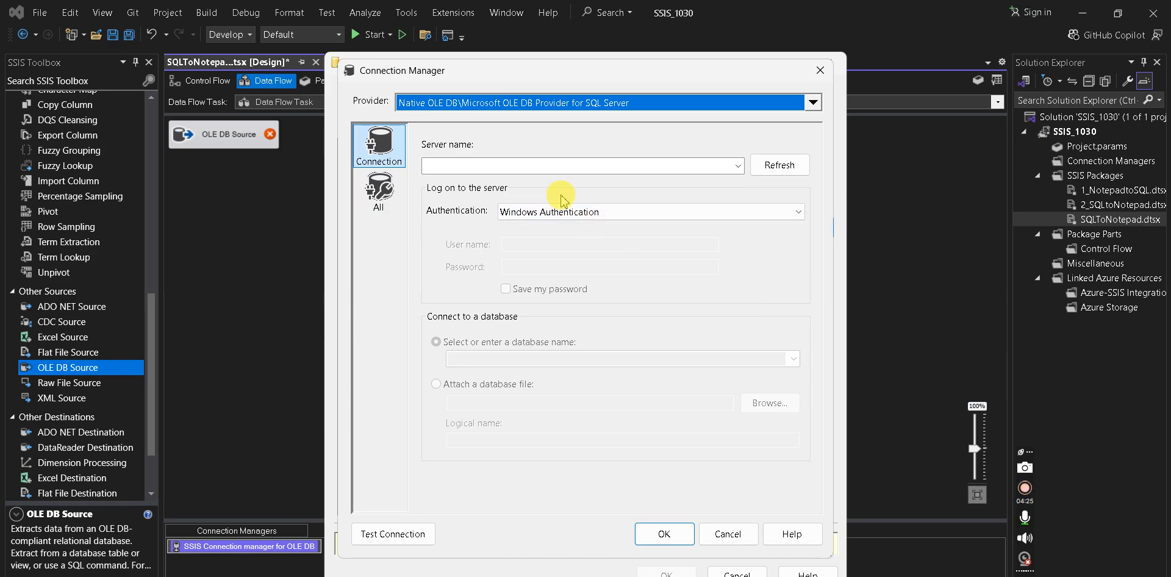
left_click(560, 166)
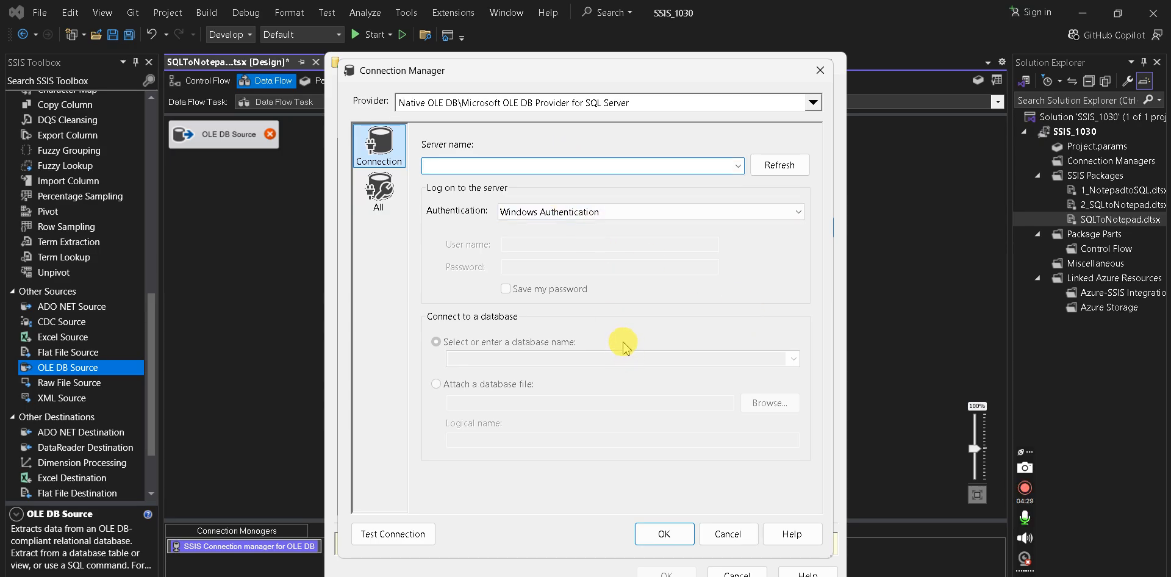
left_click(604, 539)
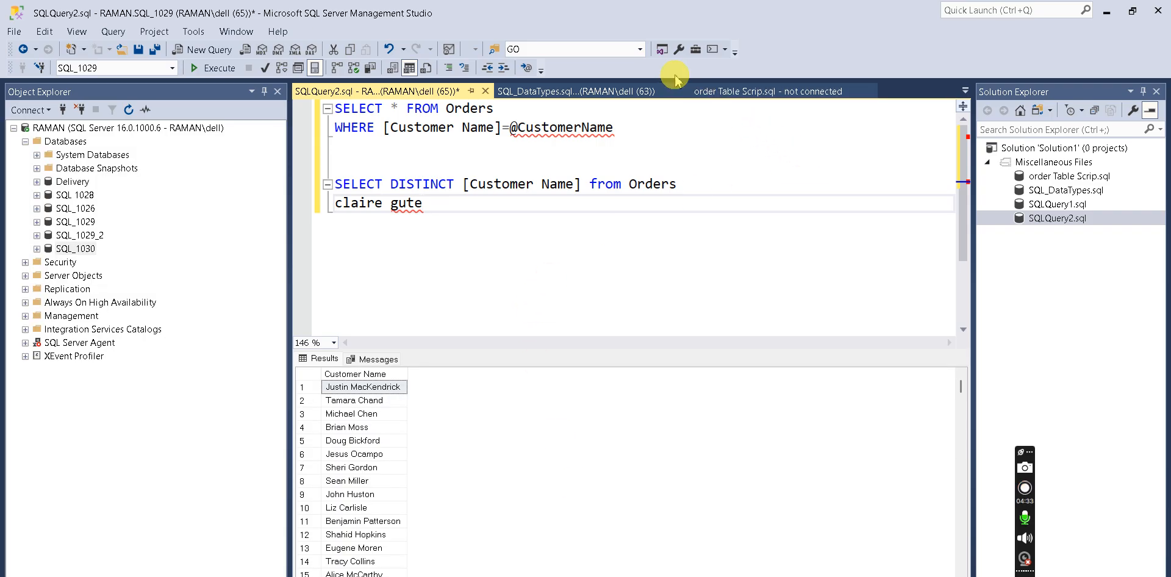
left_click_drag(692, 21, 700, 157)
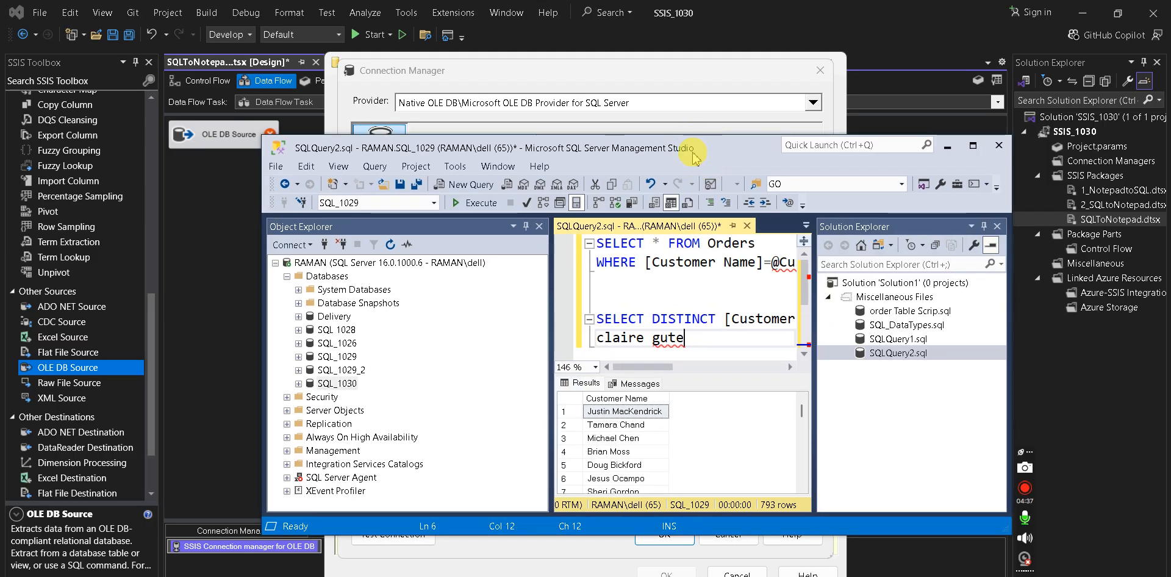
left_click(308, 245)
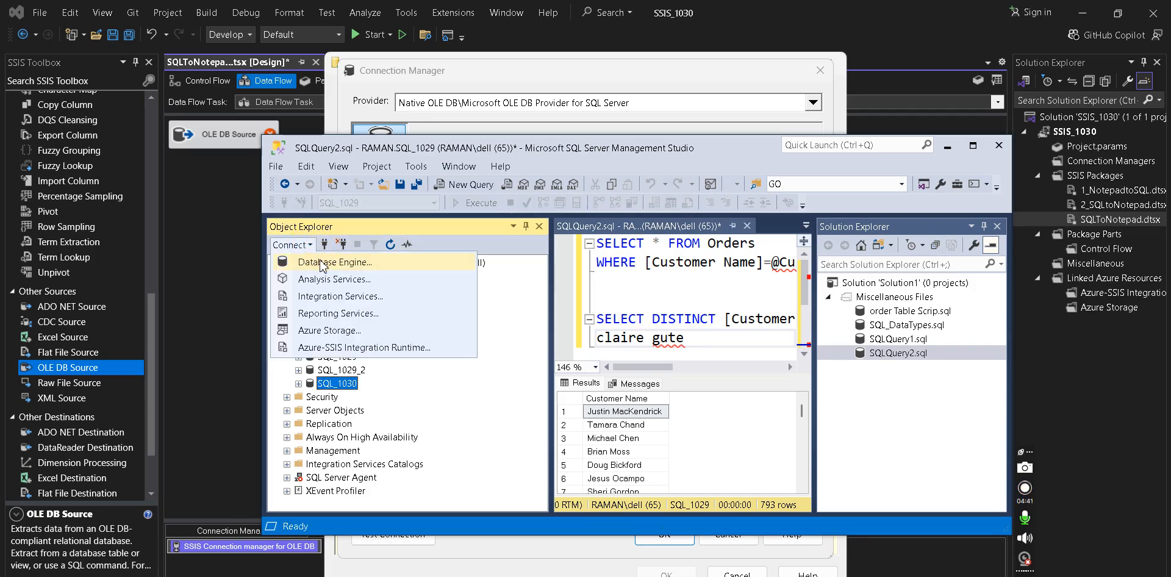
left_click(317, 261)
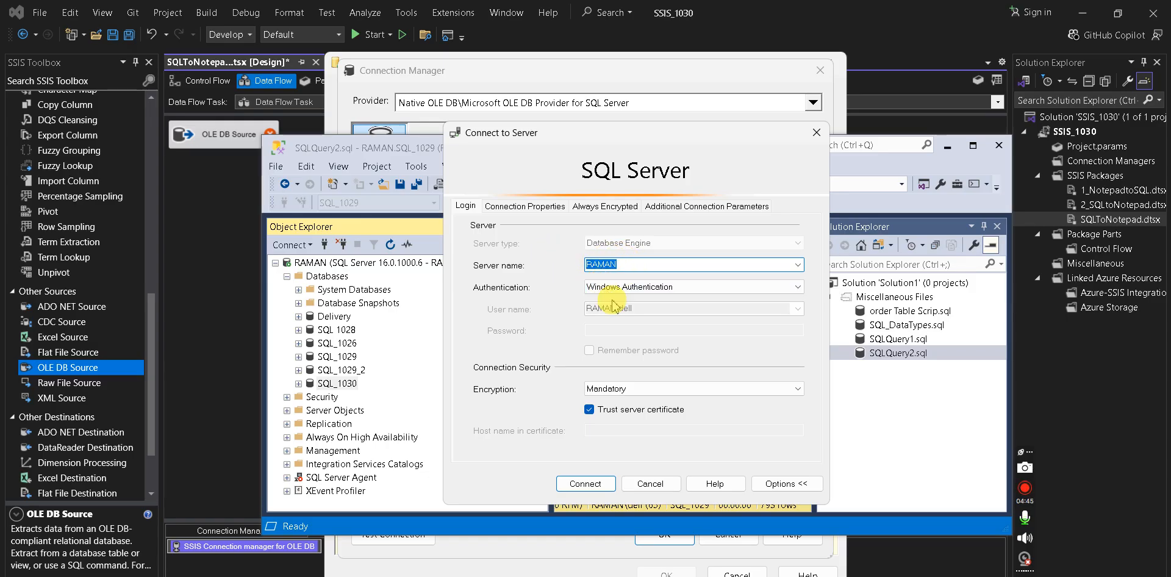
left_click(692, 71)
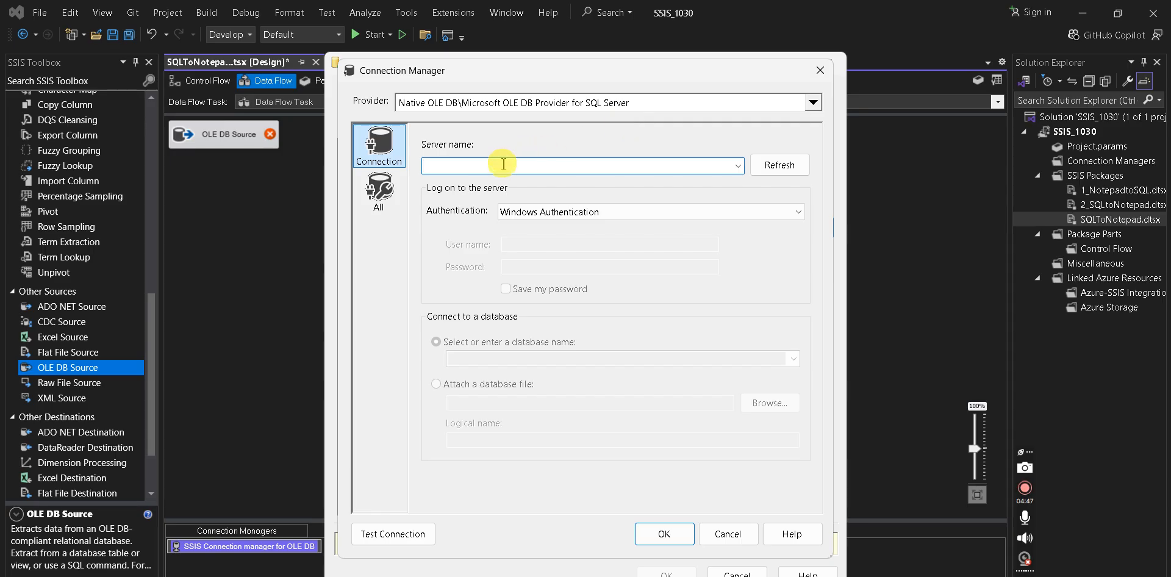
- Paste the server name and keep Windows Authentication after briefly trying SQL Server Authentication
type("RAMAN")
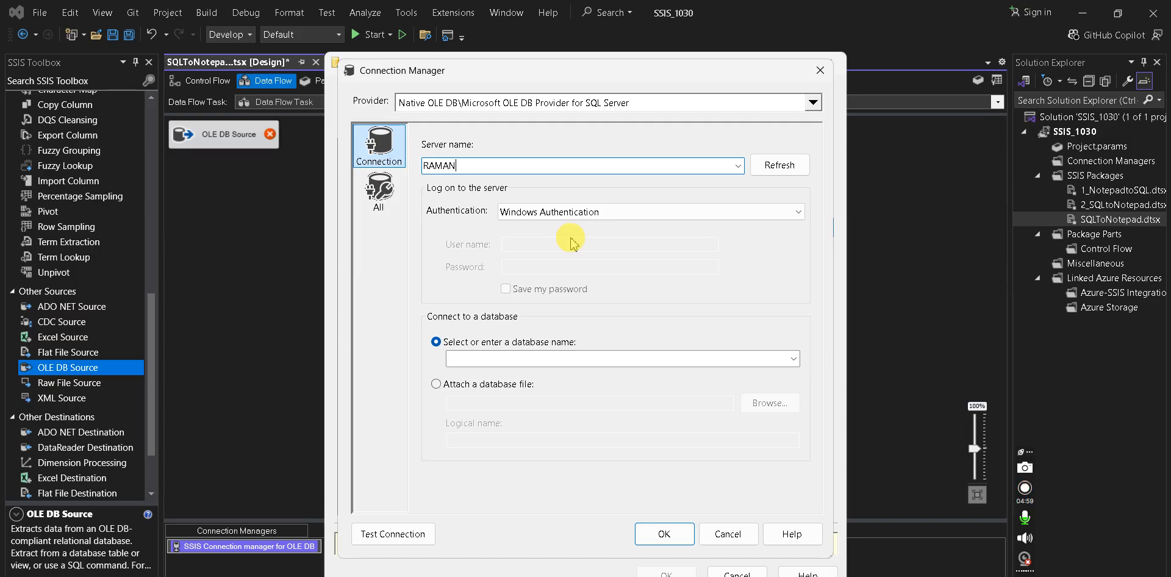
left_click(537, 212)
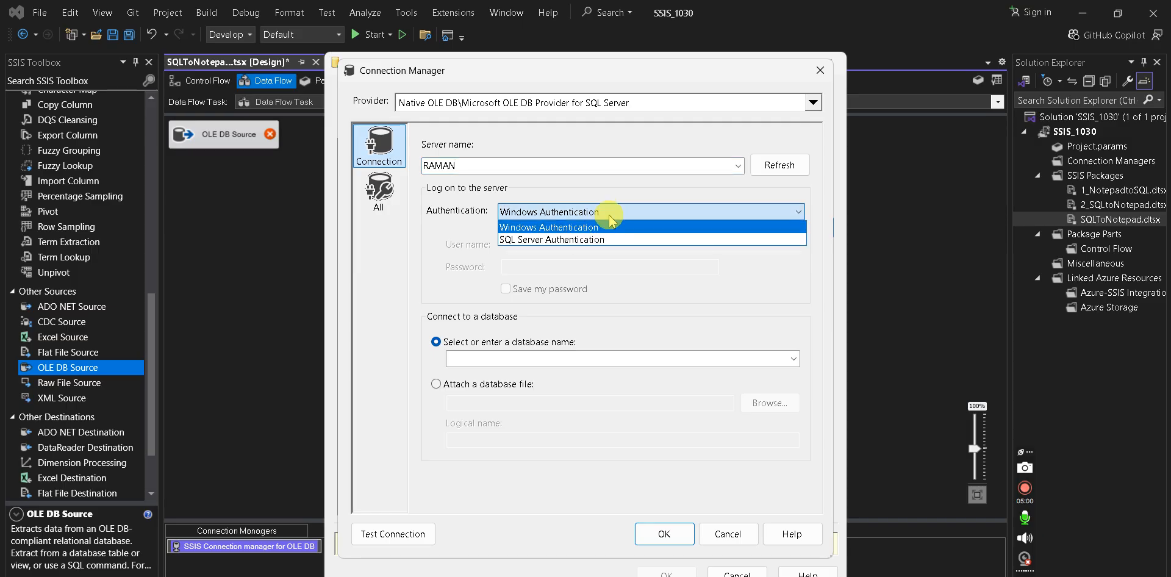
left_click(589, 243)
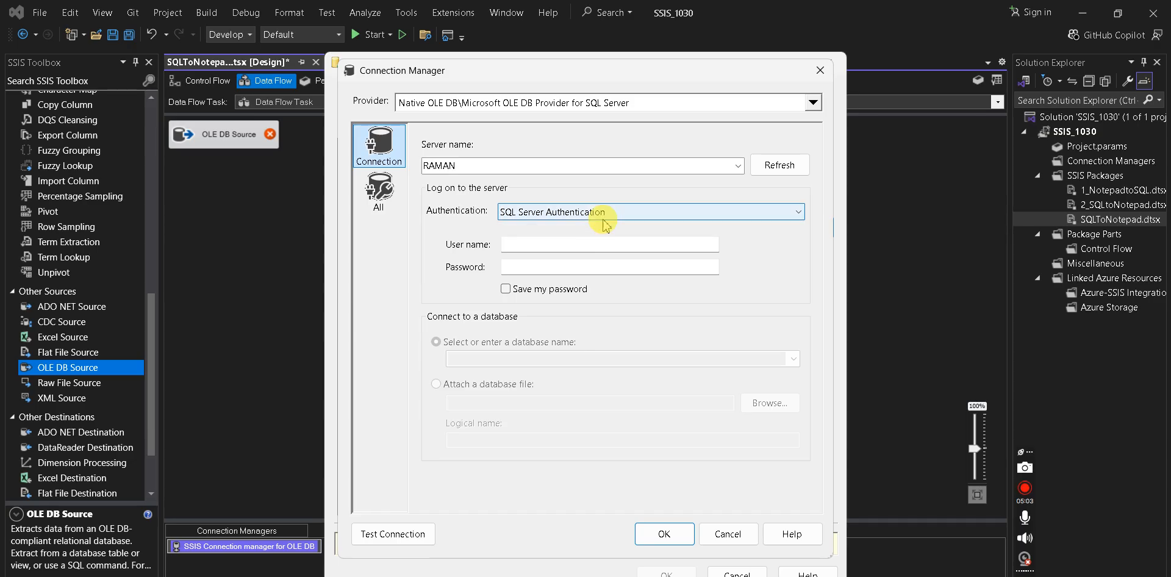
left_click(544, 245)
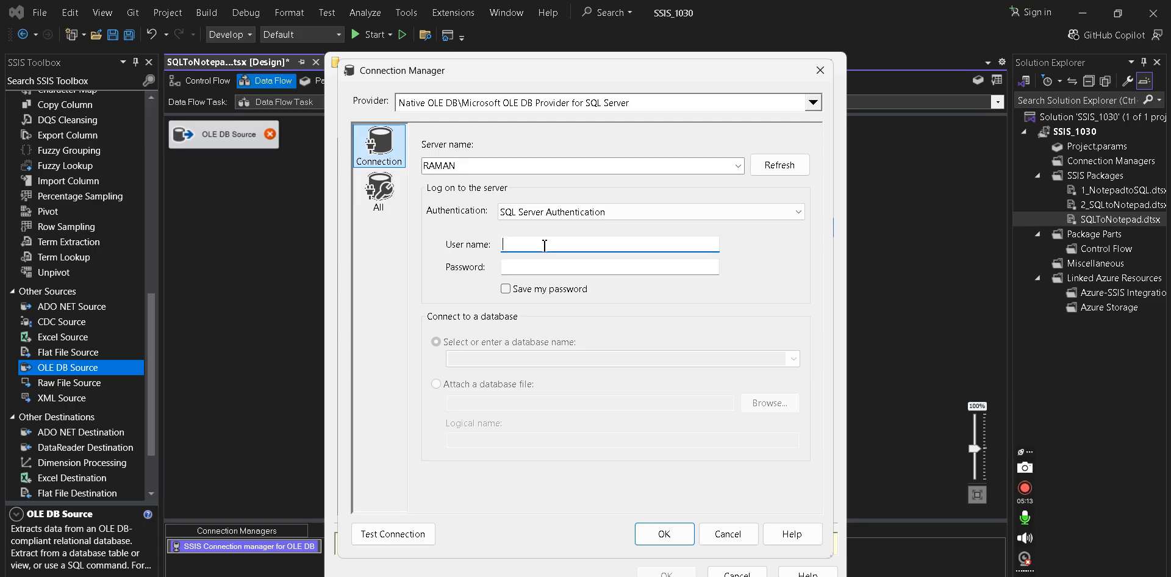
left_click(580, 214)
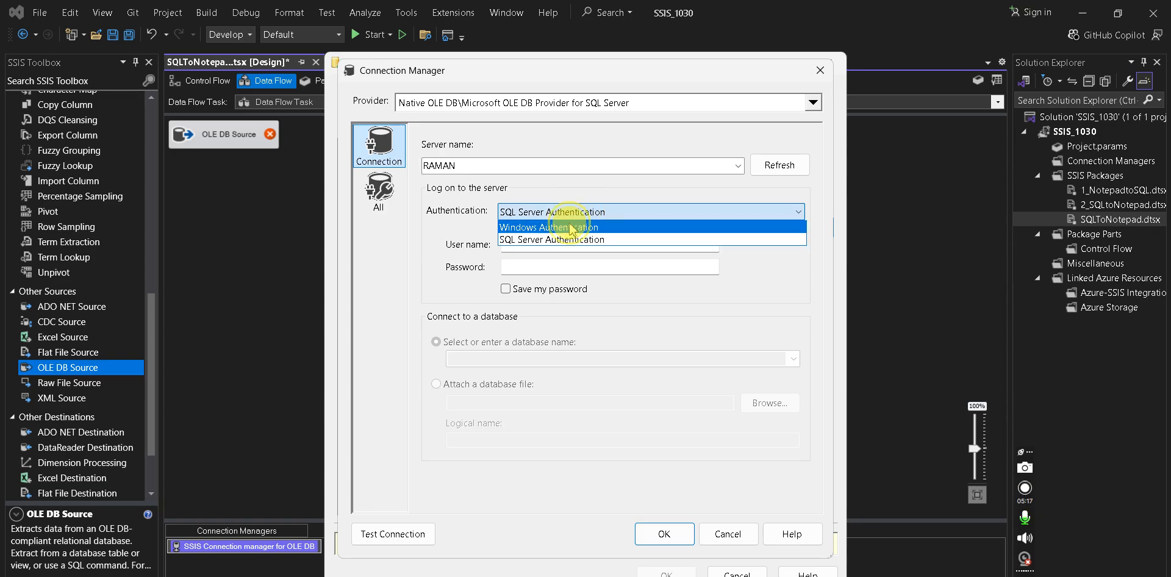
left_click(572, 227)
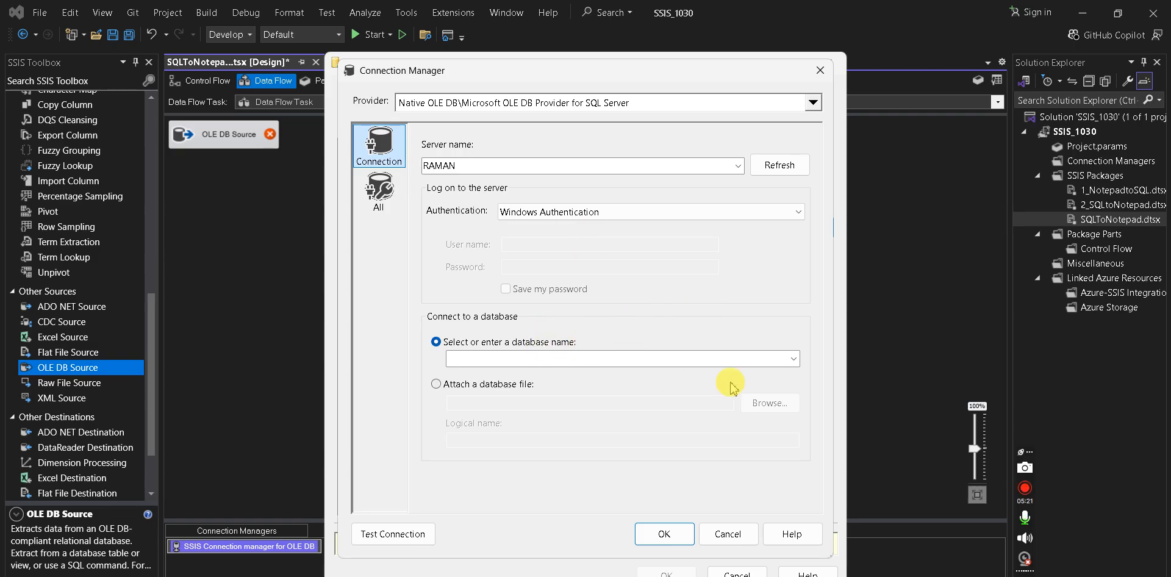
- Select the SQL_1030 database, test the connection successfully, and save it
left_click(794, 359)
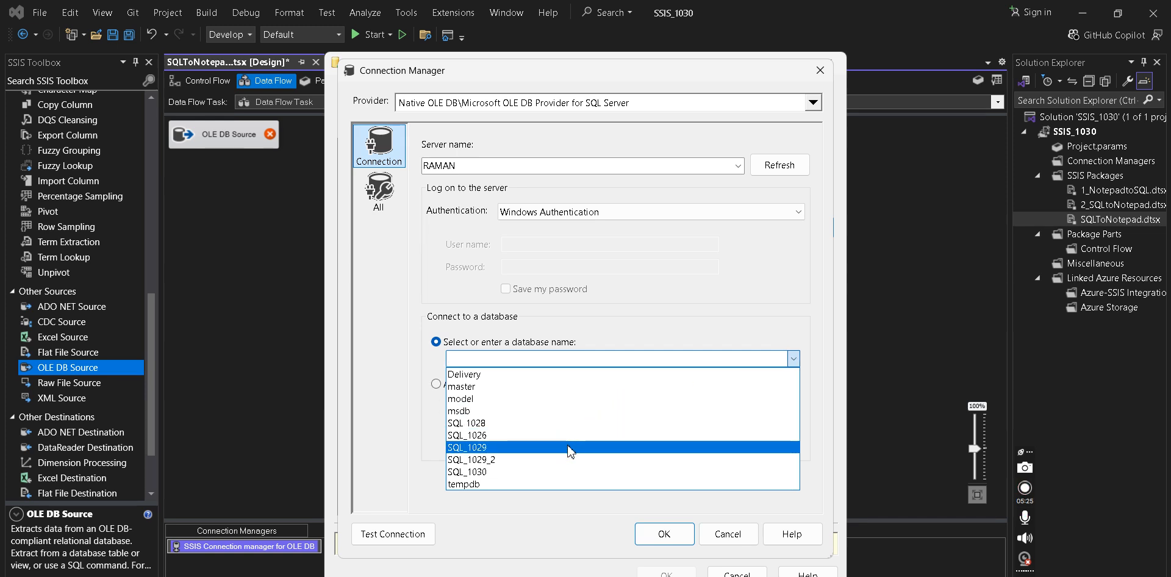
left_click(522, 472)
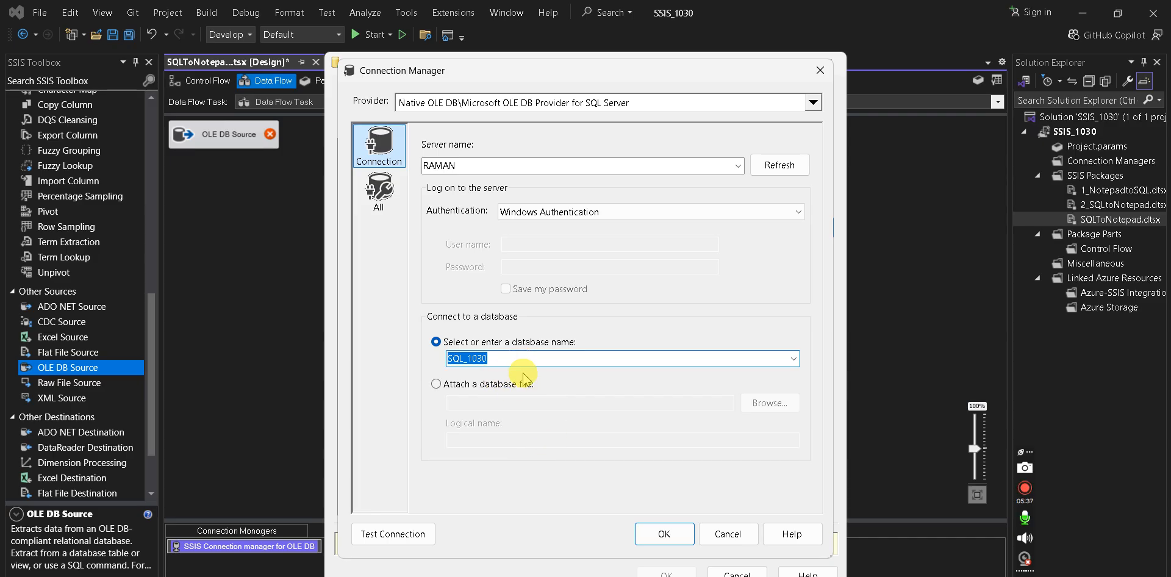
left_click(557, 386)
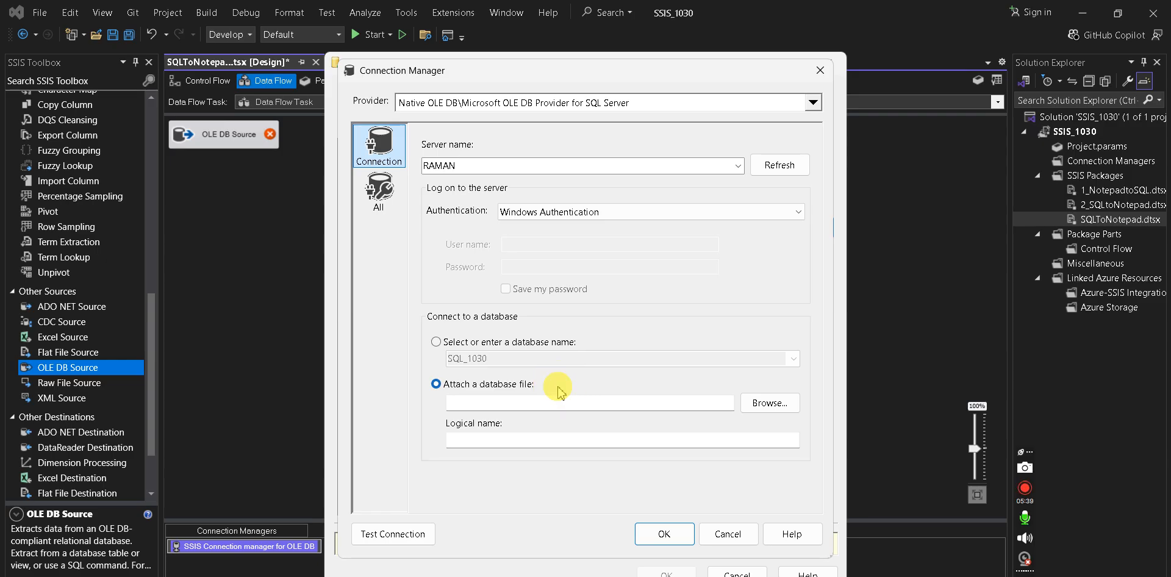
left_click(507, 342)
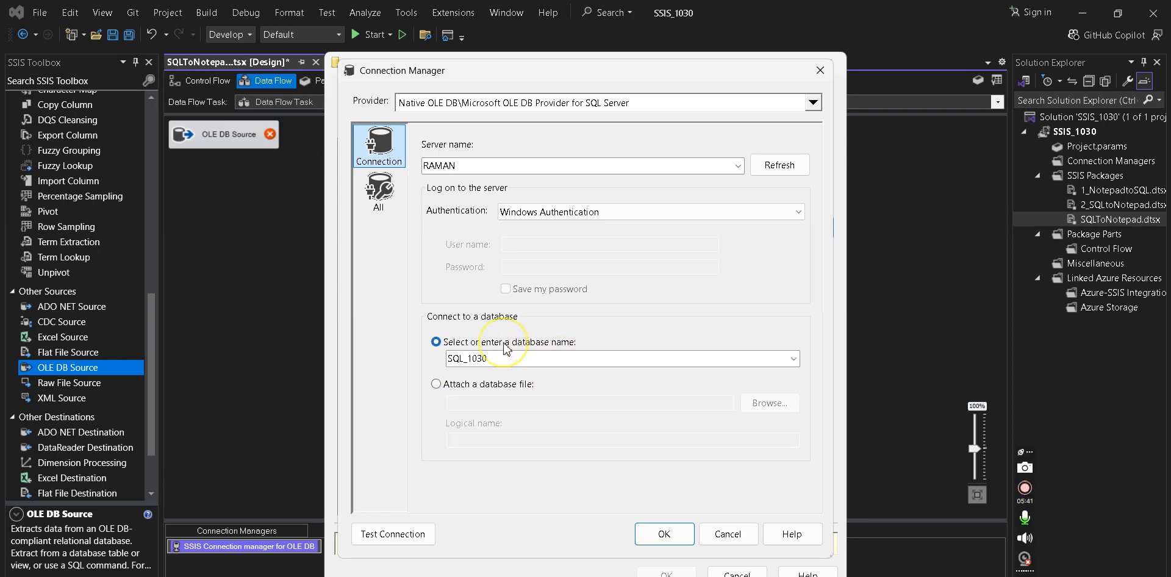
left_click(383, 537)
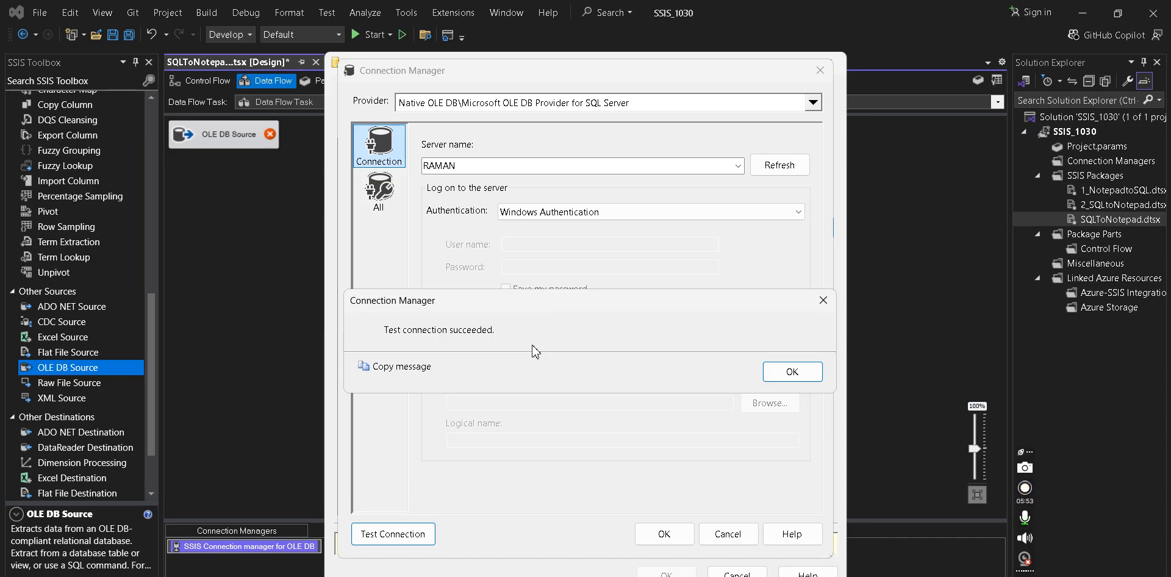
left_click(806, 372)
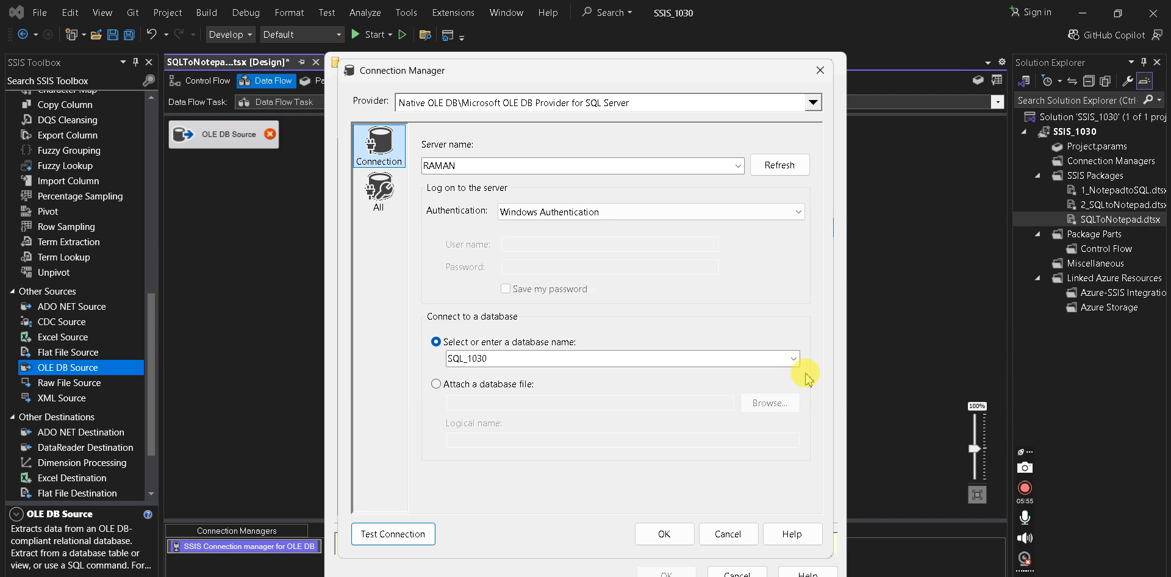
left_click(665, 535)
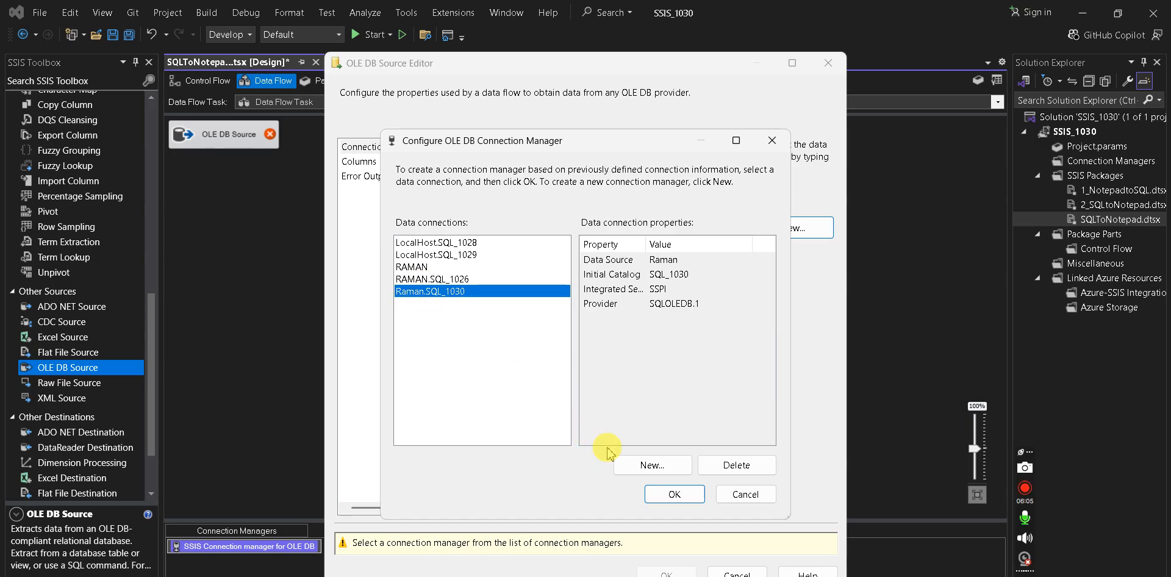
- Use the SQL_1030 connection, choose table [dbo].[tblStudent], and preview its six student rows
left_click(676, 493)
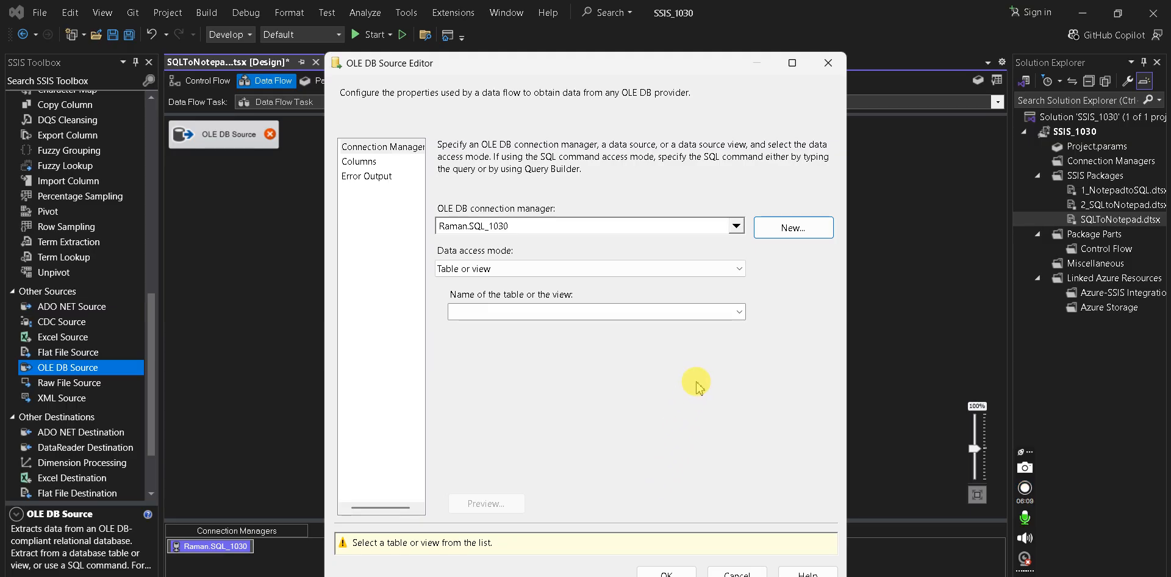
left_click(740, 312)
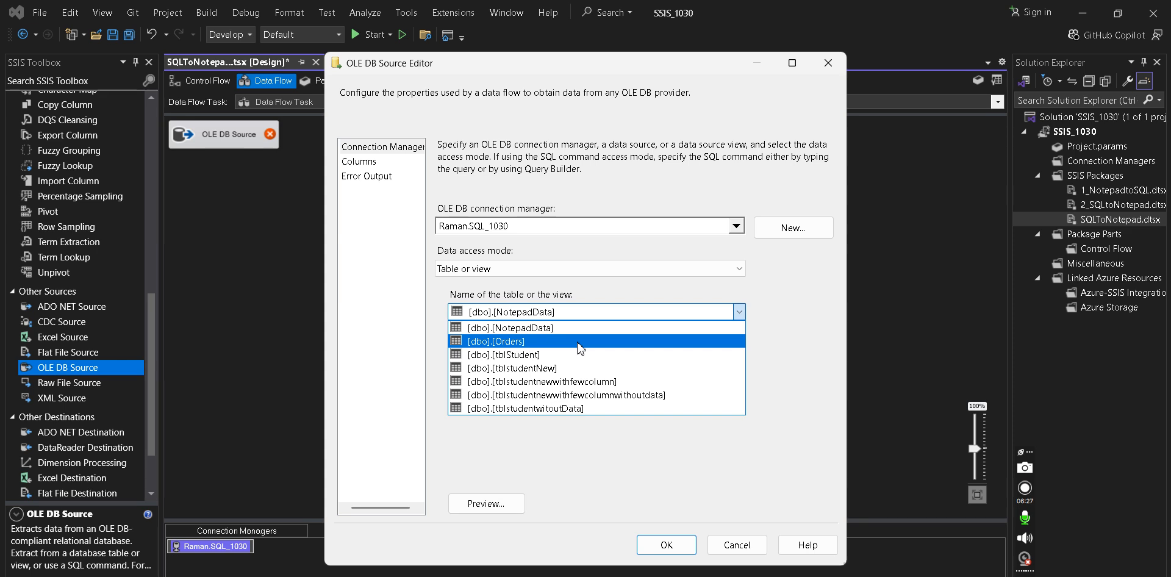
left_click(548, 355)
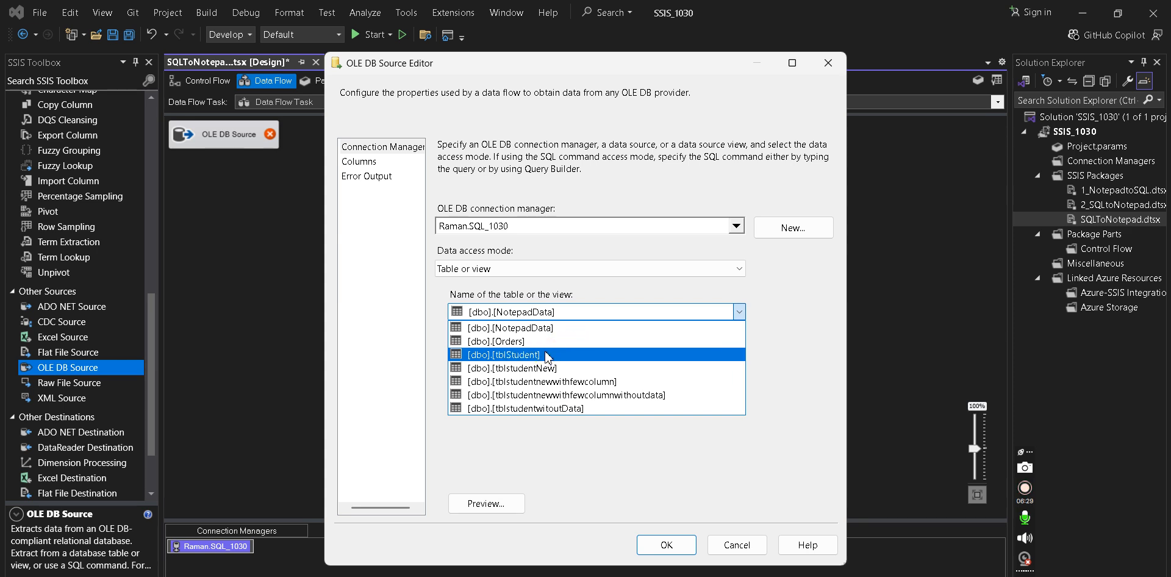
left_click(548, 355)
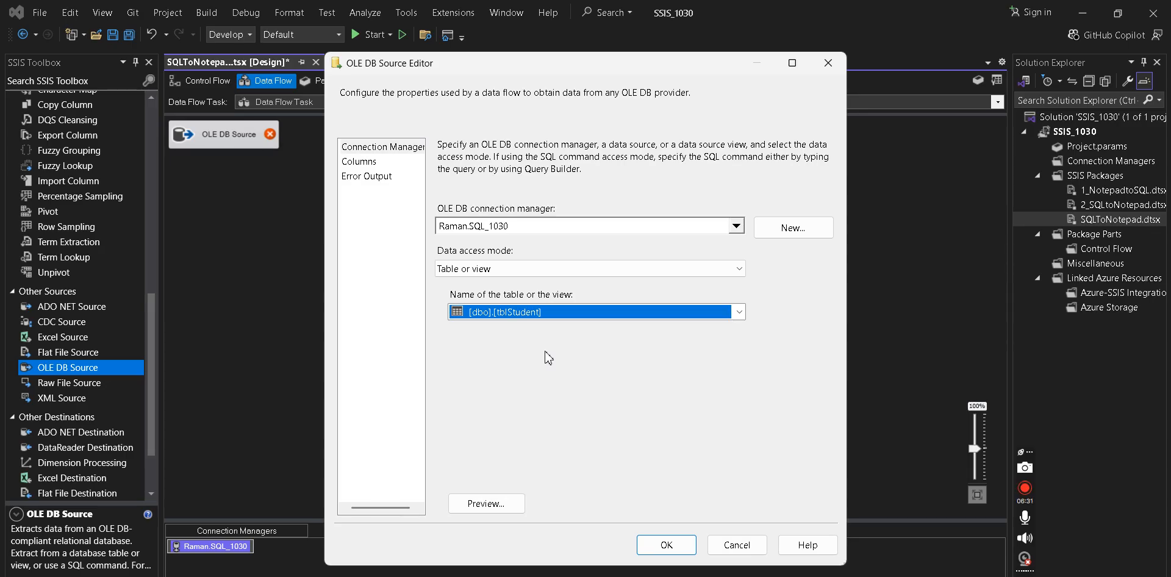
left_click(497, 509)
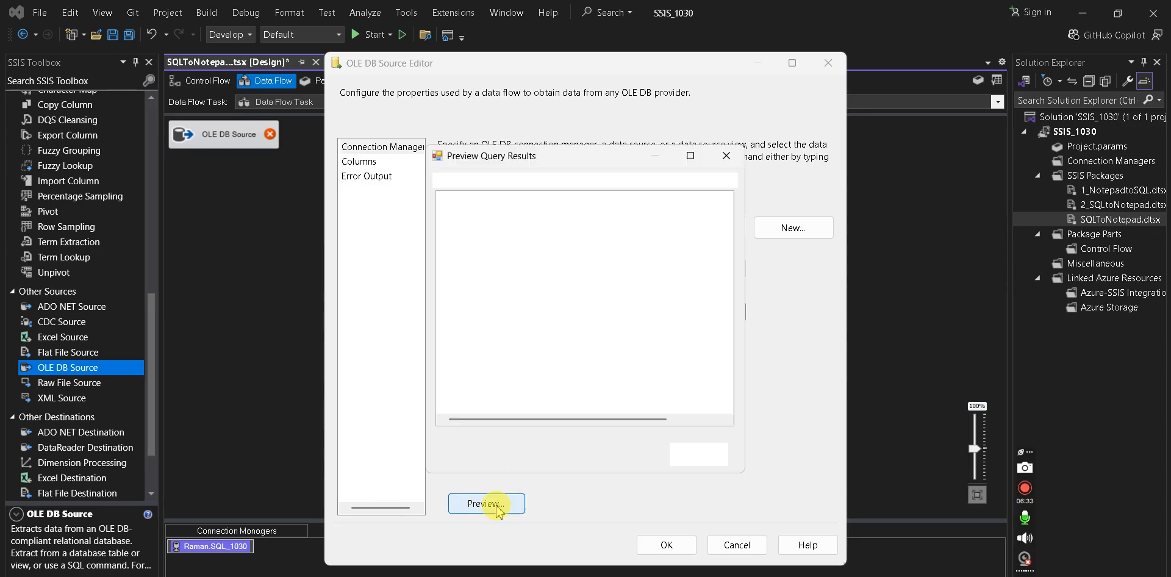
left_click_drag(617, 417, 555, 428)
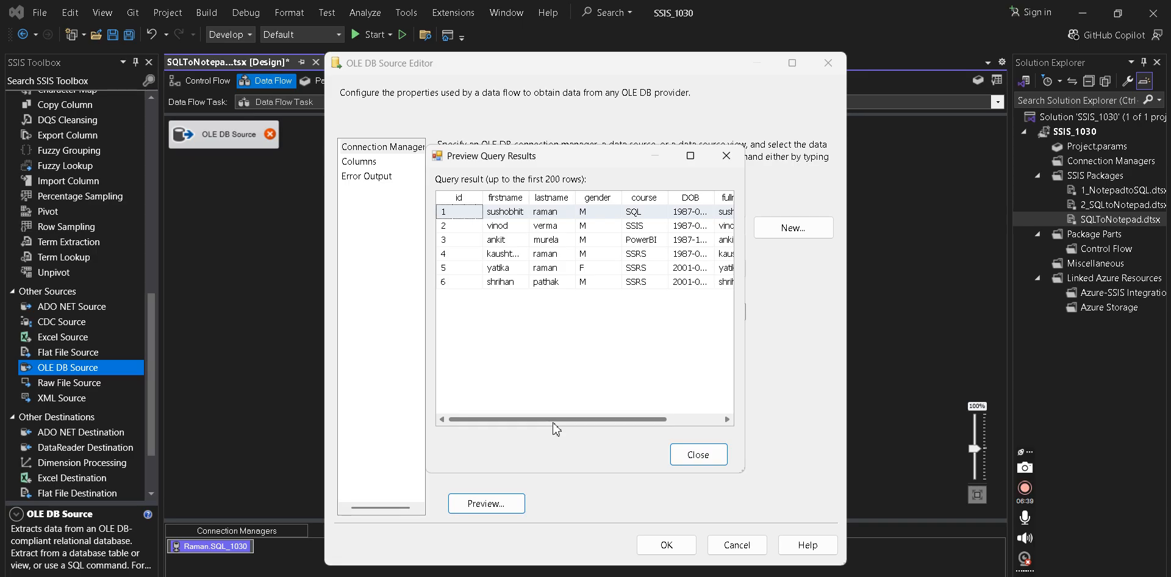
left_click(693, 457)
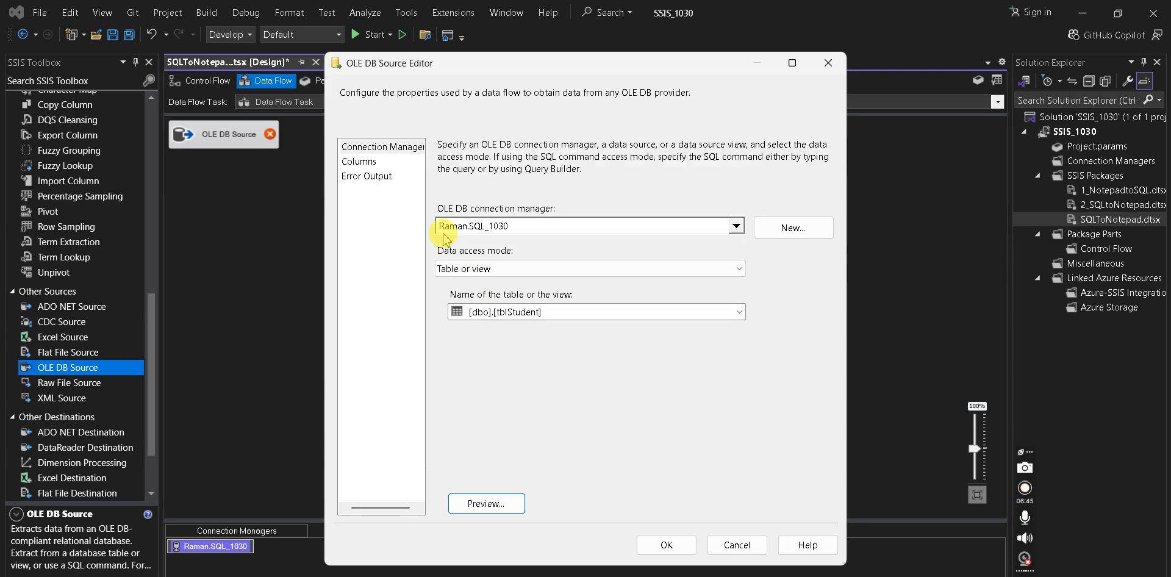
- On the Columns page, toggle Age off and back on so all eight columns stay, then confirm with OK
left_click(366, 162)
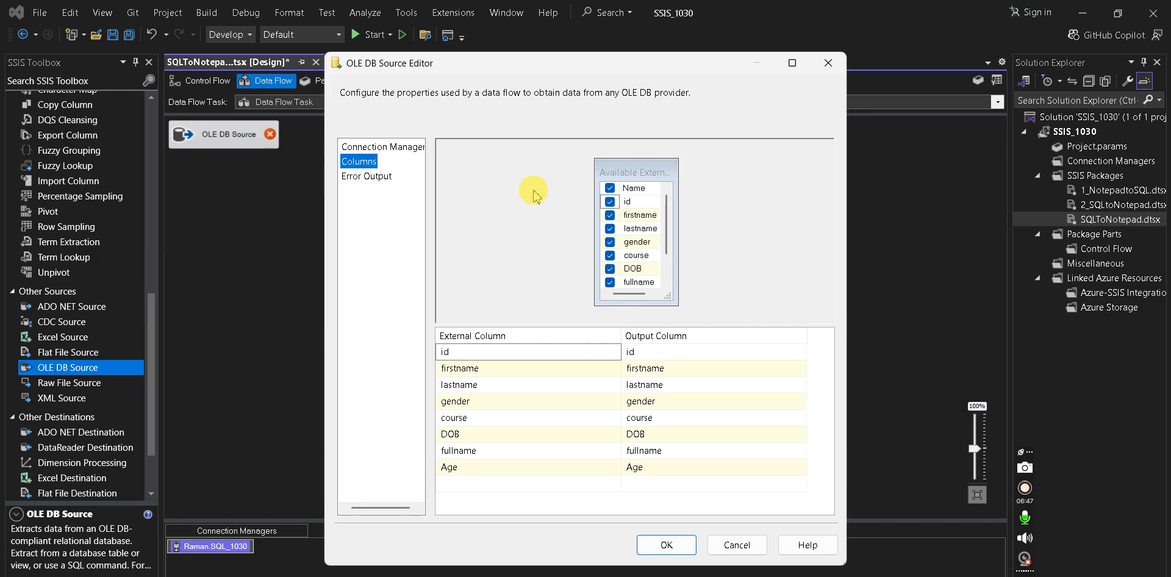
left_click_drag(669, 296, 719, 310)
left_click_drag(663, 185, 689, 184)
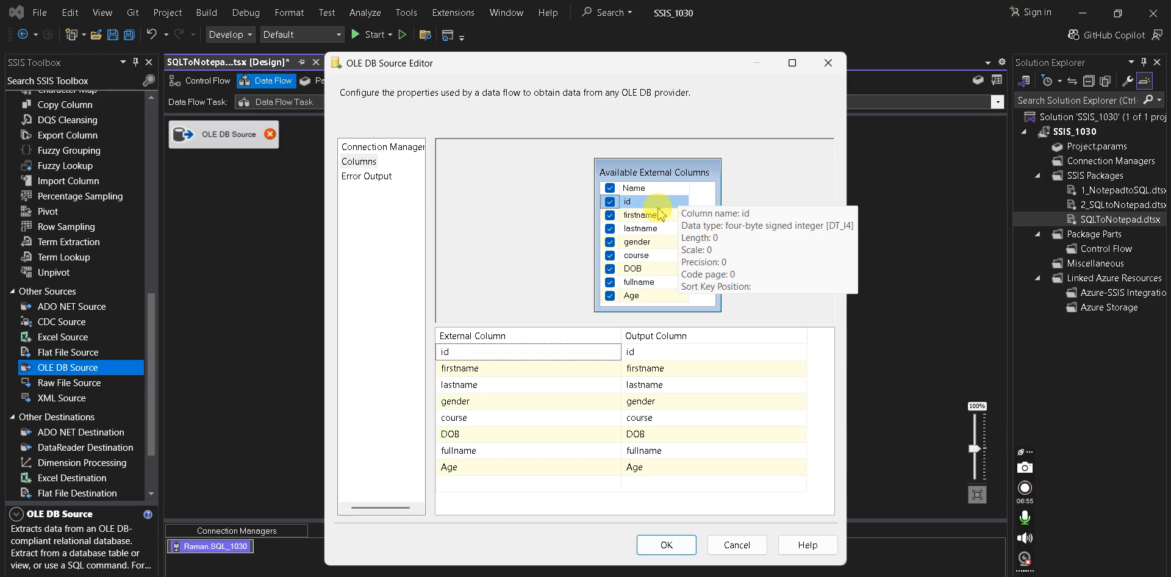
mouse_move(659, 216)
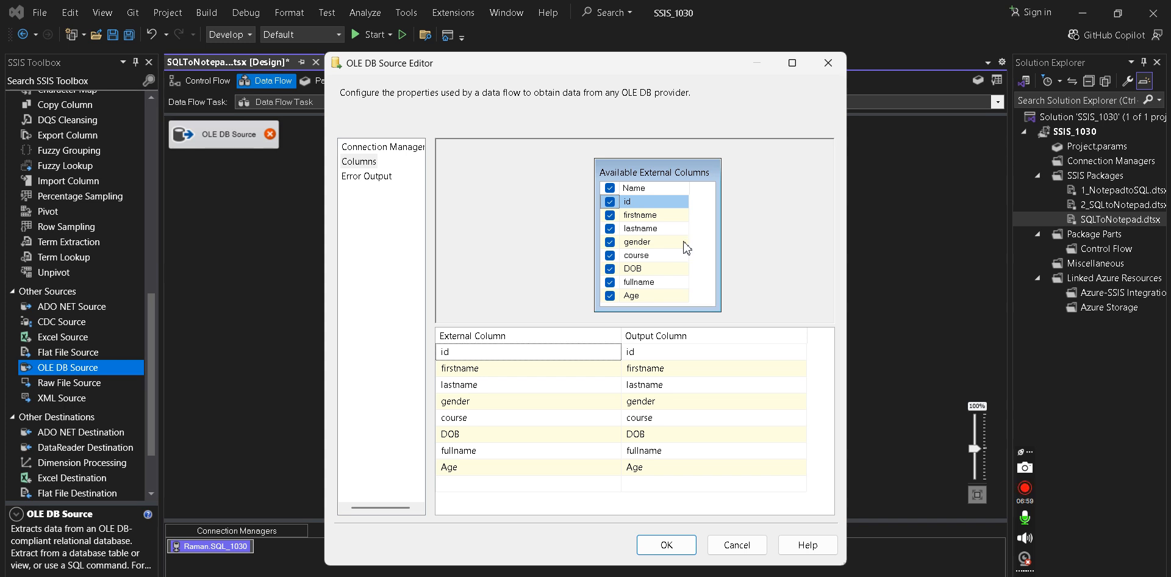
mouse_move(684, 247)
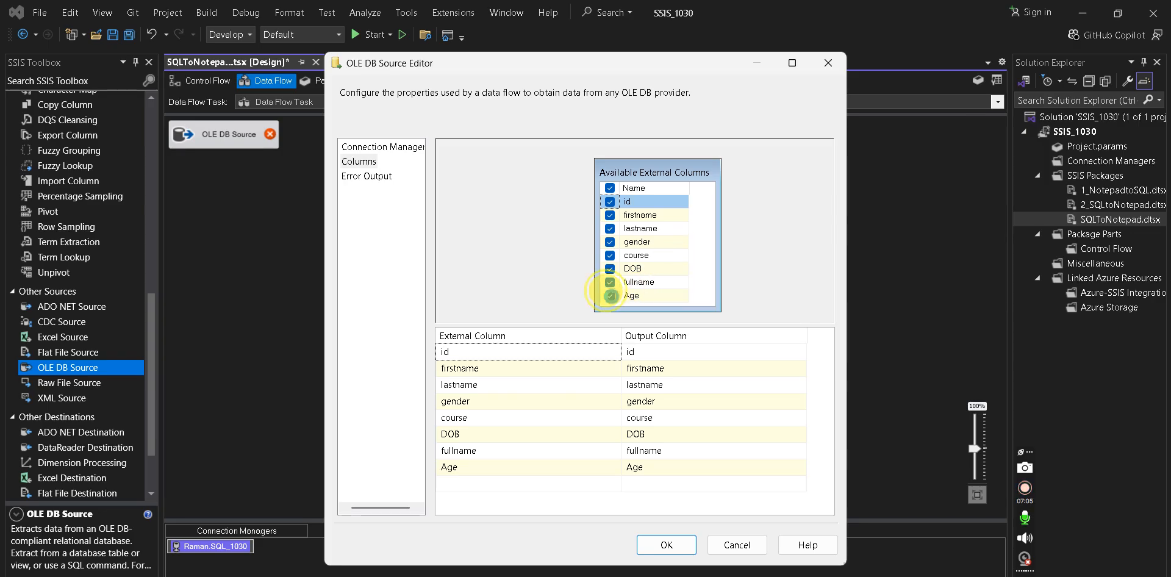
left_click(610, 296)
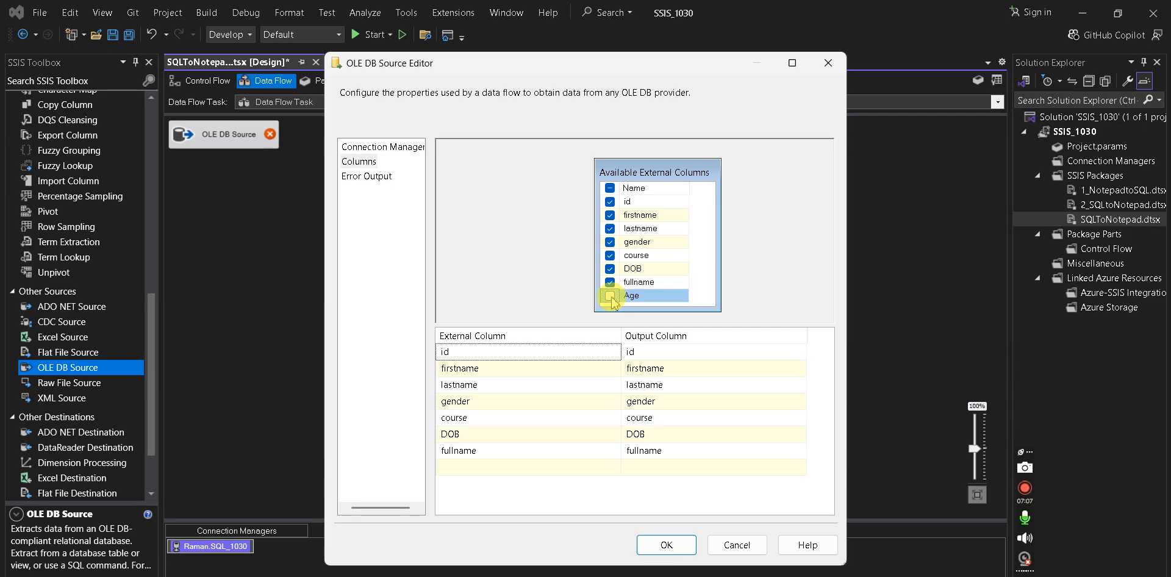
mouse_move(623, 300)
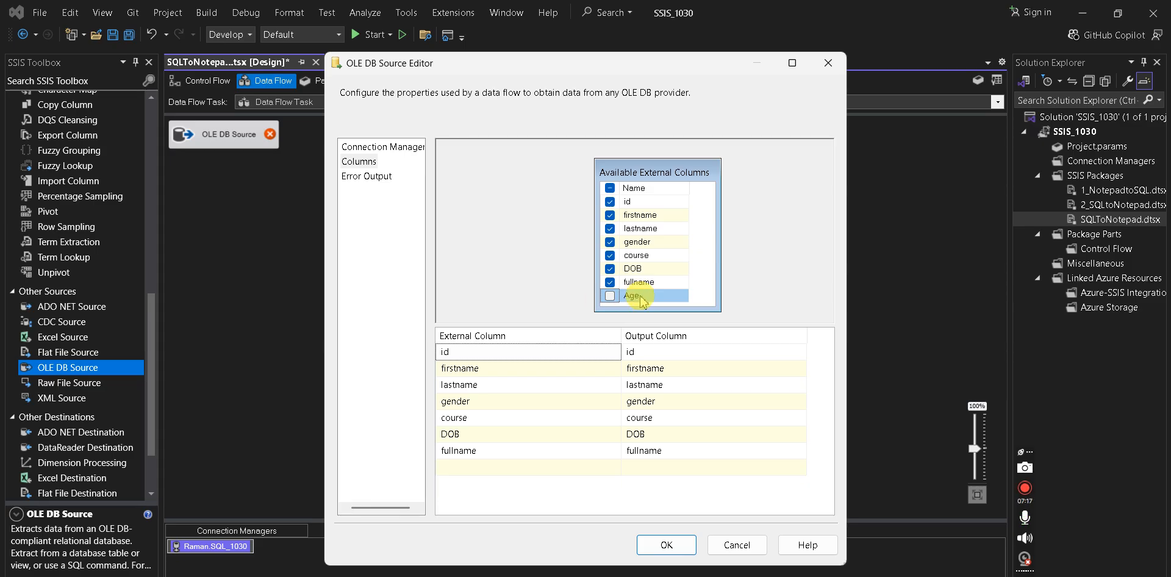
left_click(611, 297)
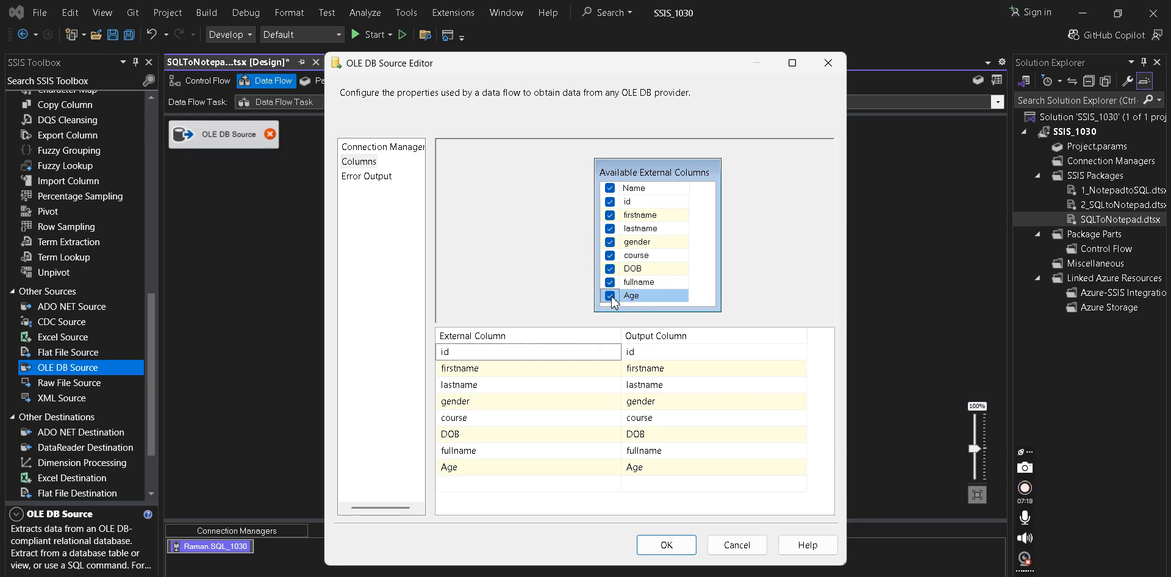
left_click(666, 546)
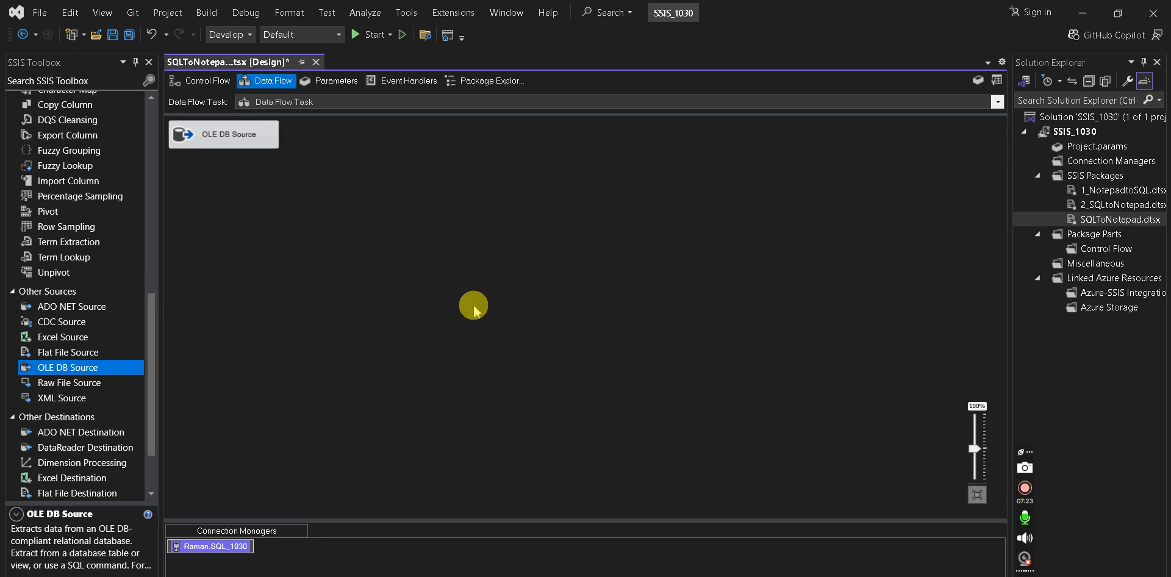
left_click(473, 305)
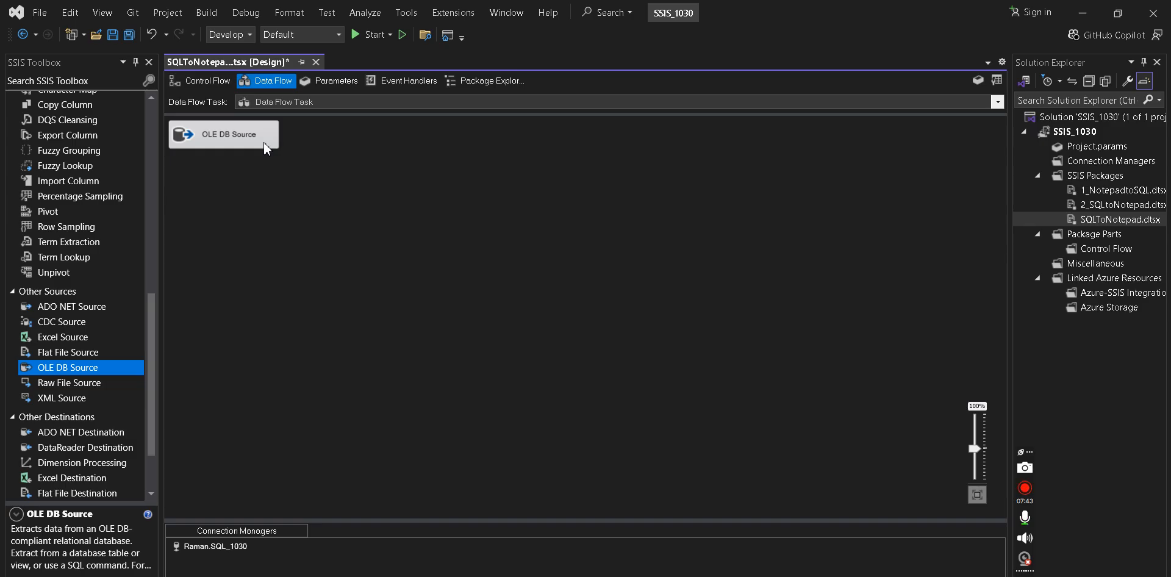
key("alt+Tab")
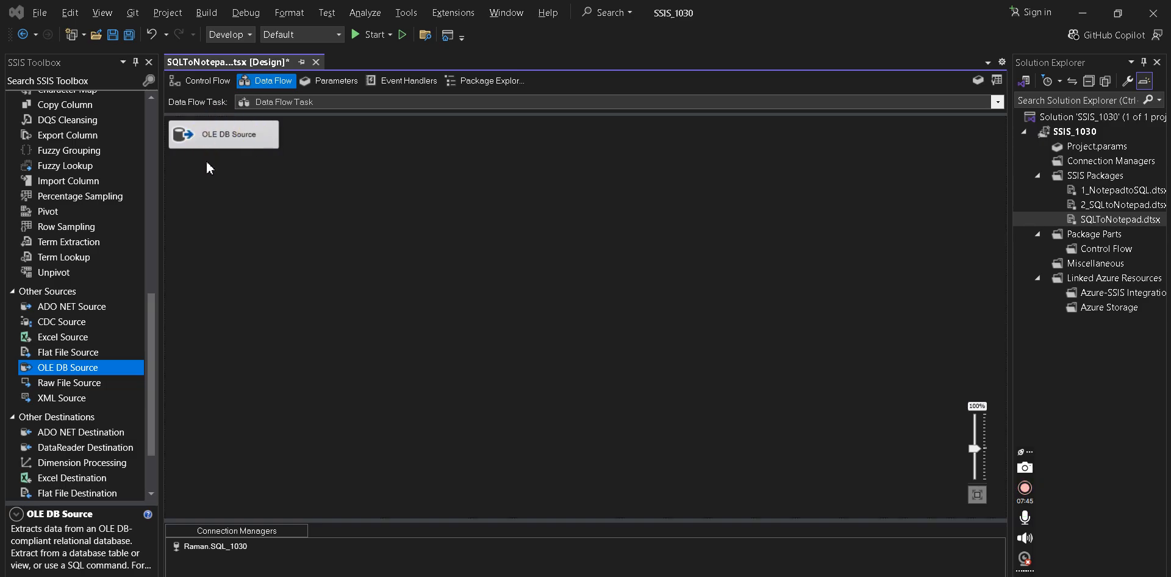
key("alt+Tab")
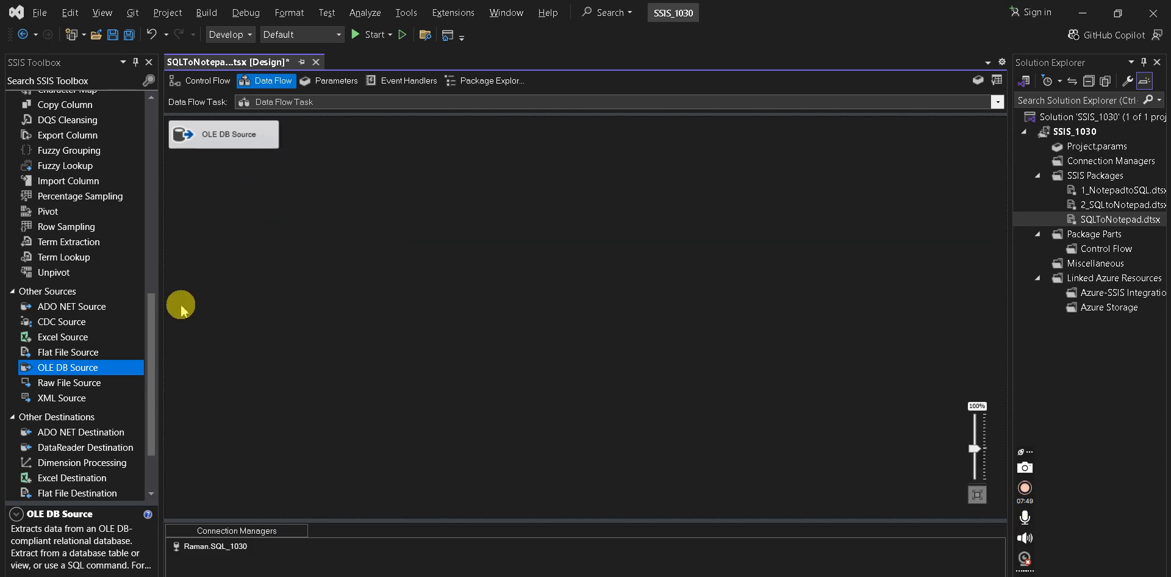
- Place a Flat File Destination on the data flow canvas below the OLE DB Source
left_click_drag(154, 326, 152, 359)
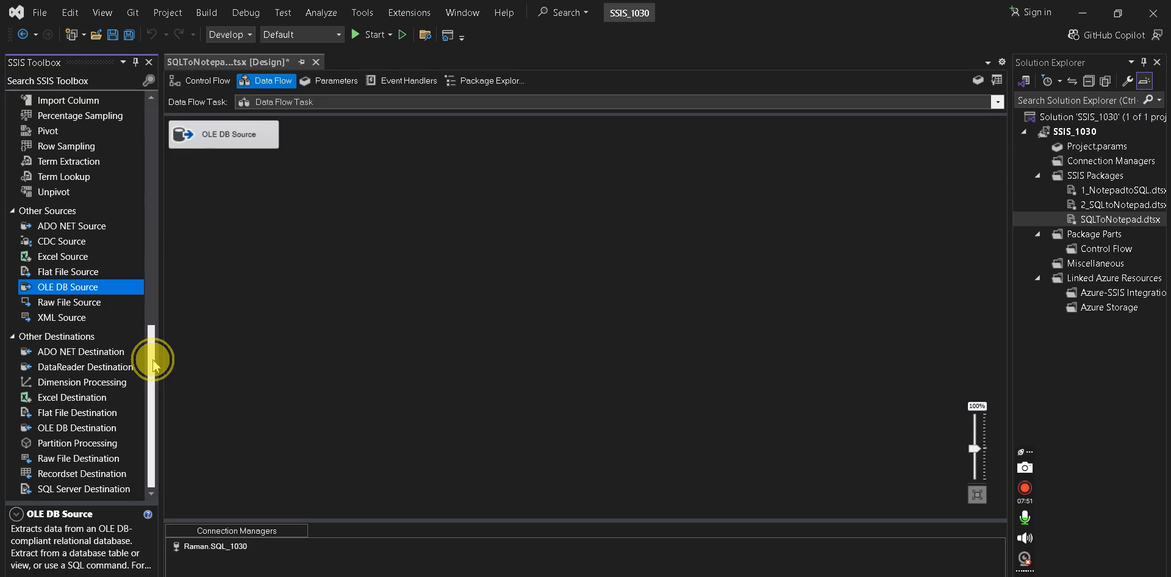
left_click(79, 428)
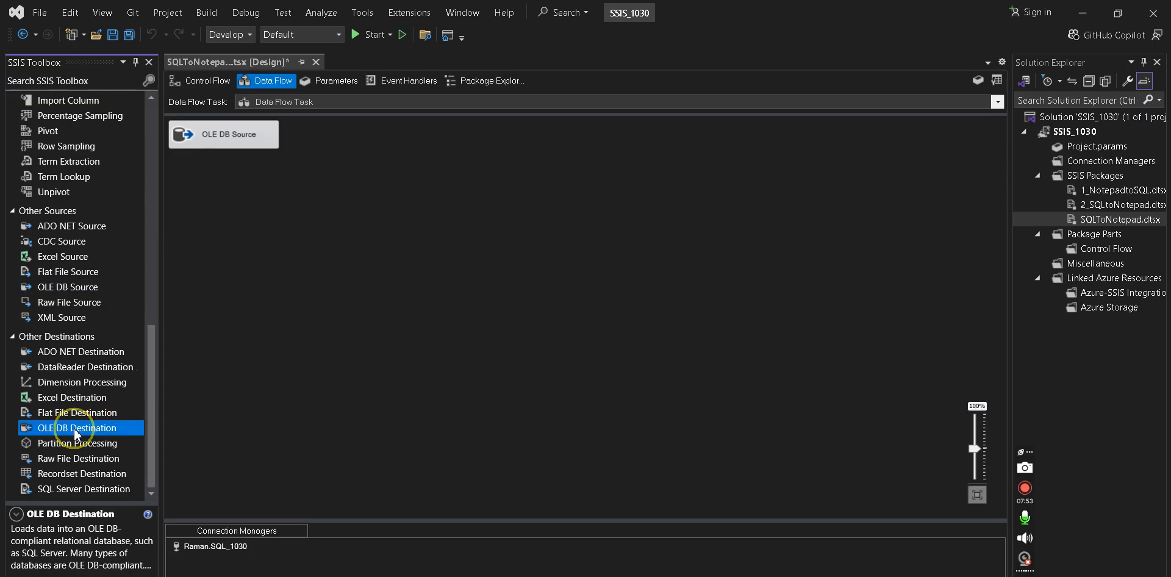
left_click_drag(78, 412, 420, 263)
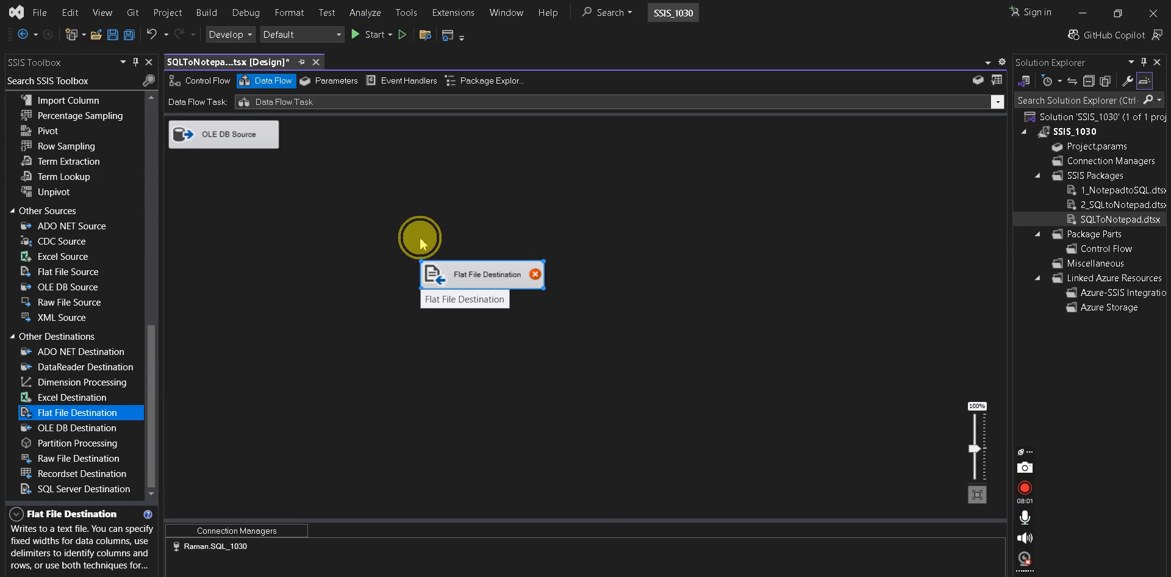
- Connect the OLE DB Source's blue output path to the Flat File Destination
left_click(269, 143)
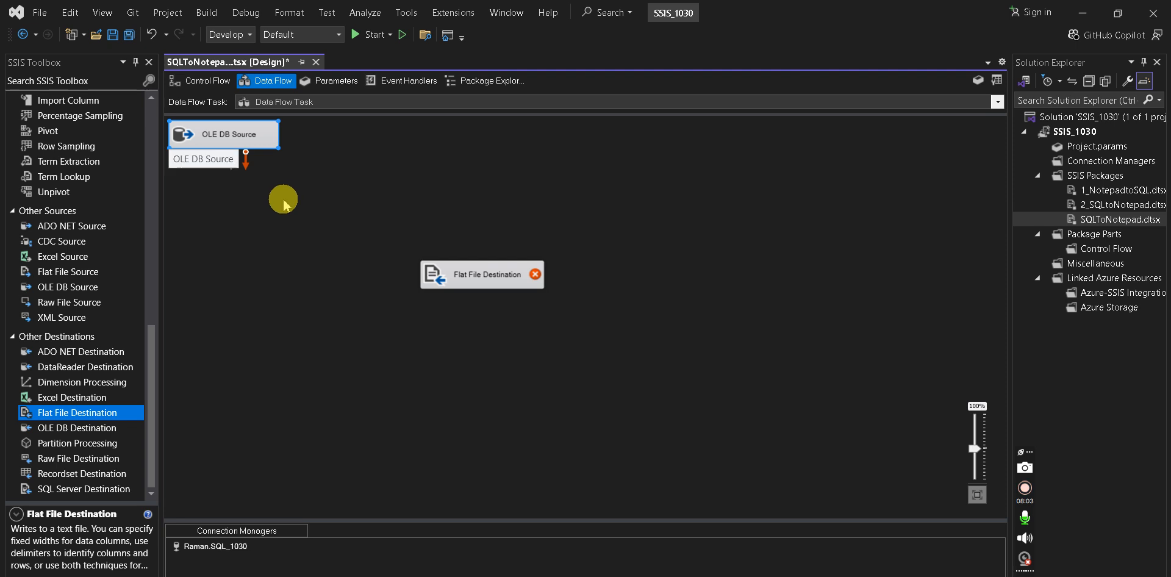
left_click(284, 199)
left_click(261, 147)
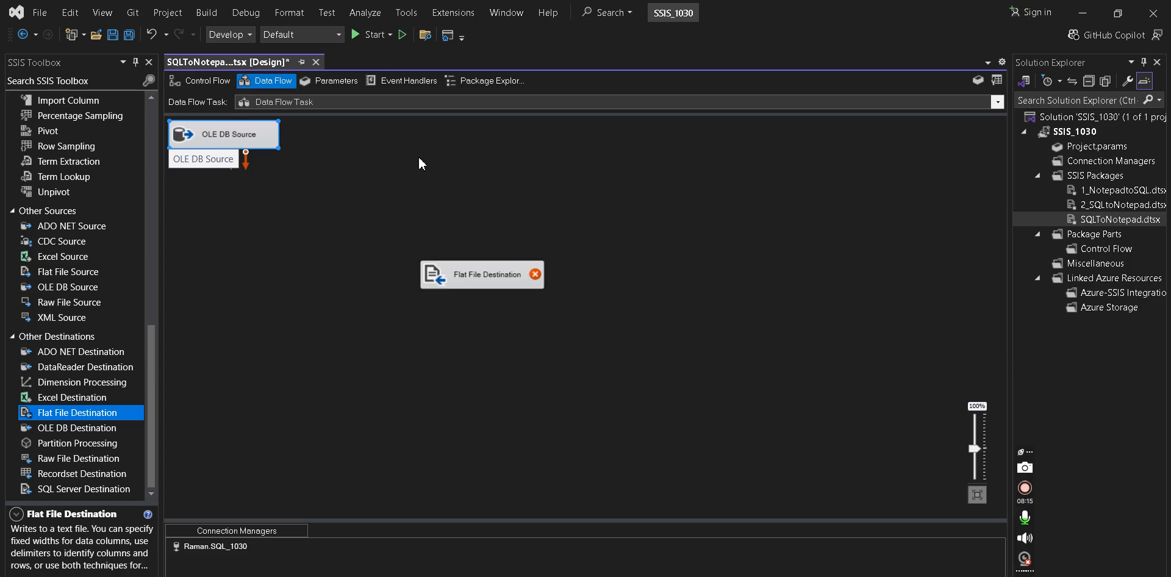
left_click_drag(227, 162, 338, 204)
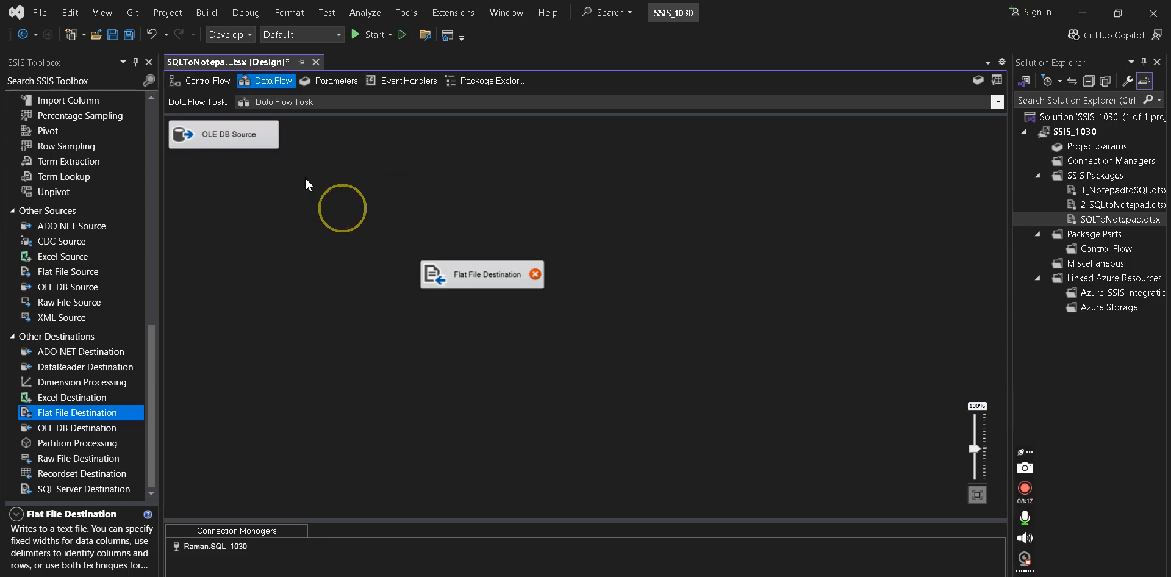
left_click(247, 137)
left_click_drag(235, 171, 482, 276)
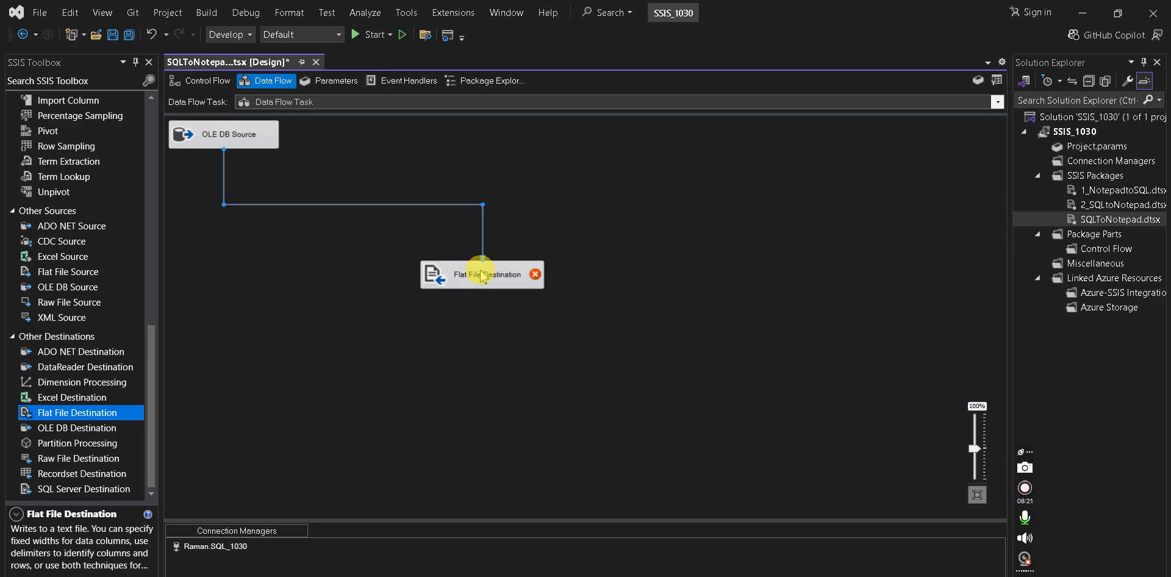
left_click(505, 245)
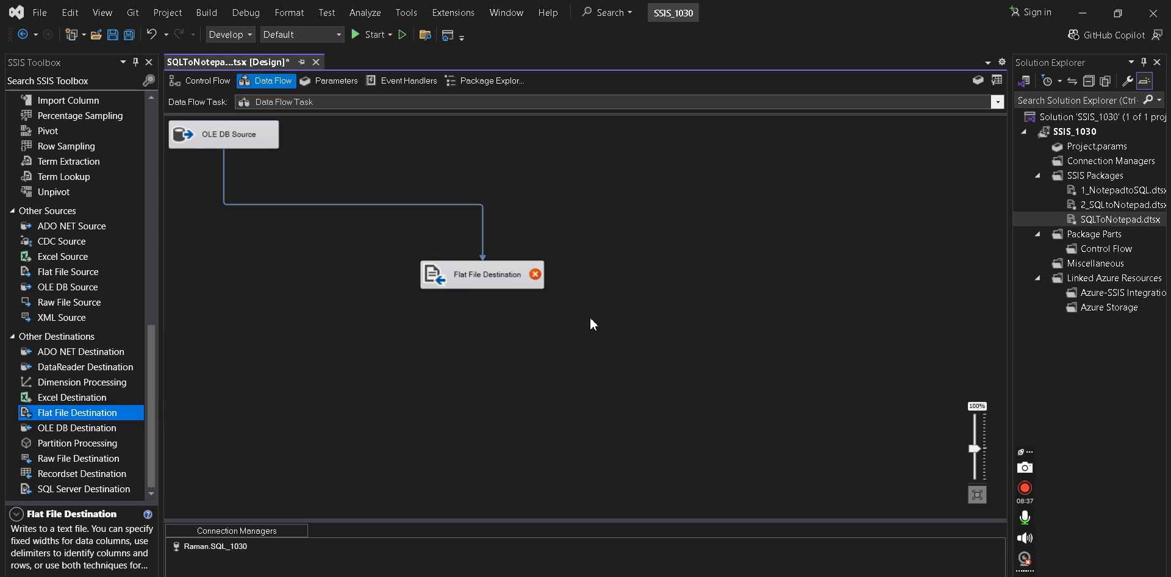
left_click(511, 282)
- Create a new Delimited-format Flat File Connection Manager for the Flat File Destination
double_click(511, 282)
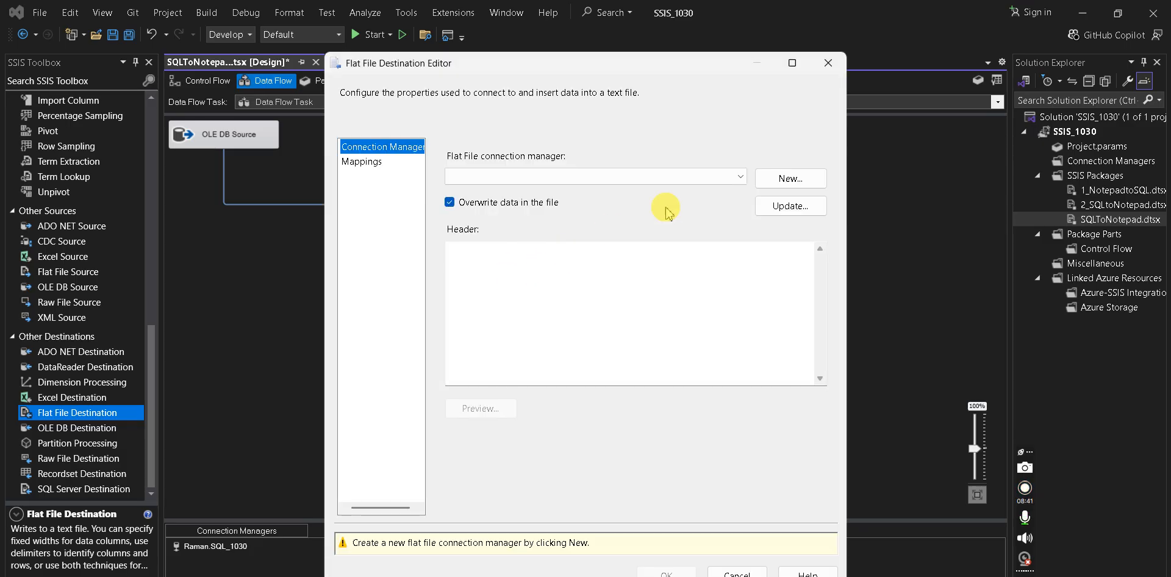
left_click(712, 181)
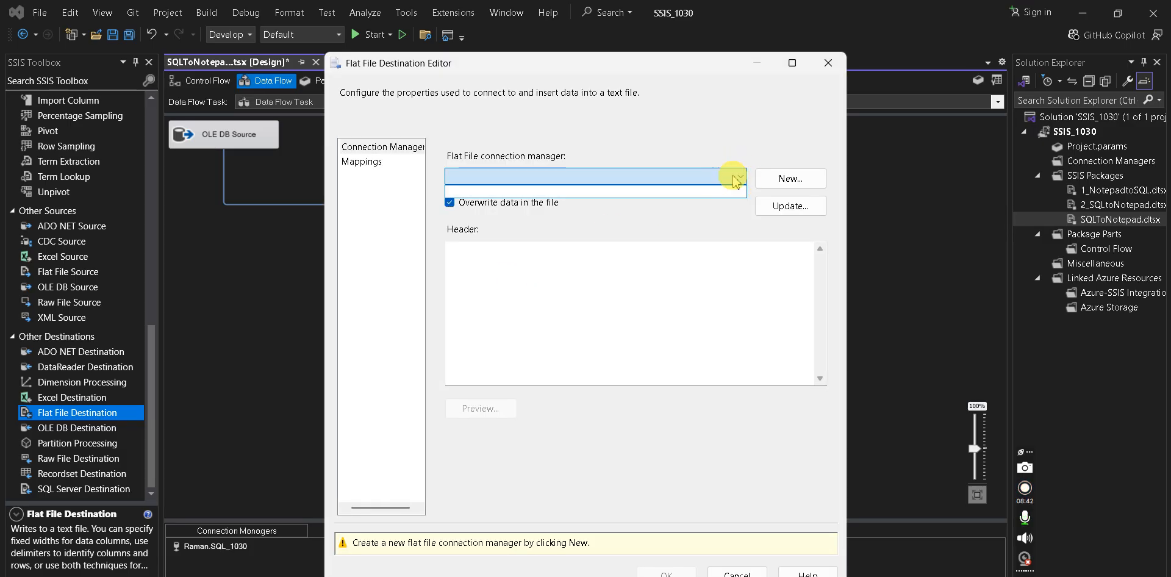
left_click(700, 198)
left_click(794, 177)
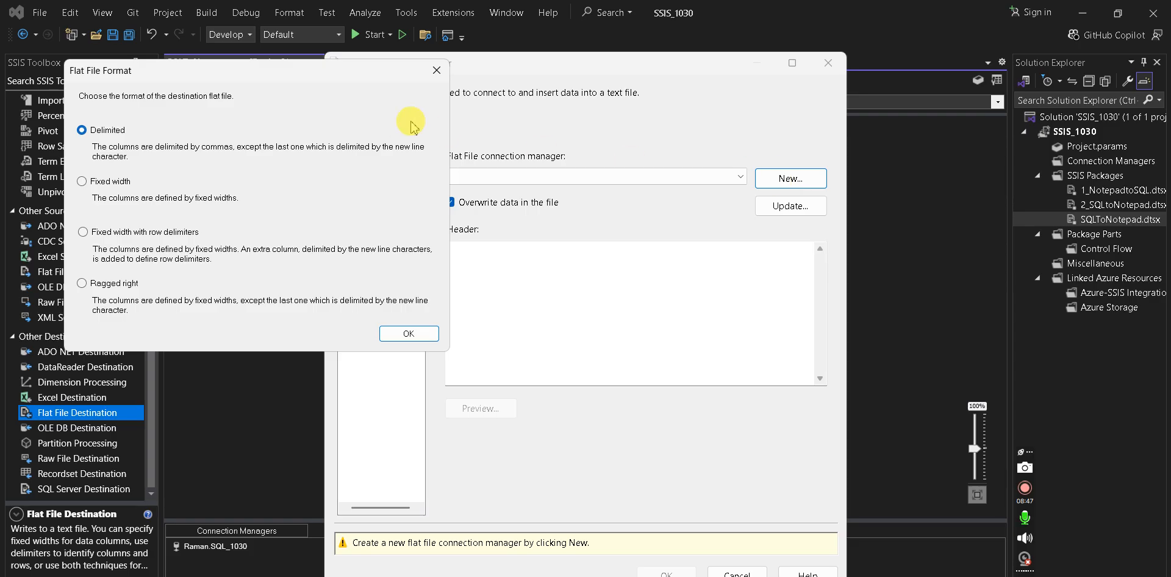
left_click_drag(295, 78, 426, 98)
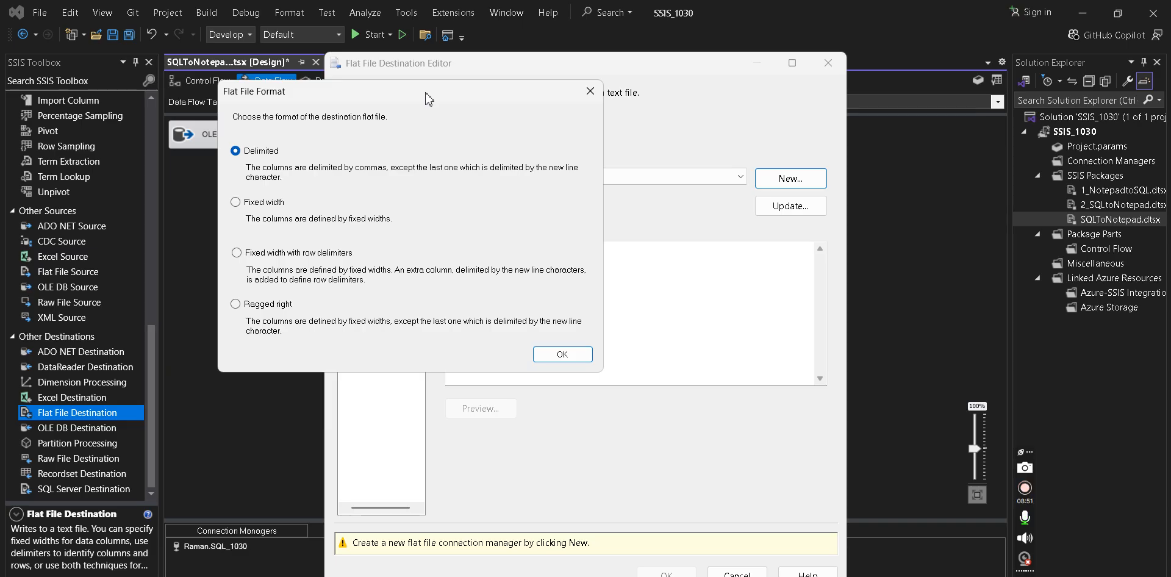
left_click(241, 152)
left_click(566, 354)
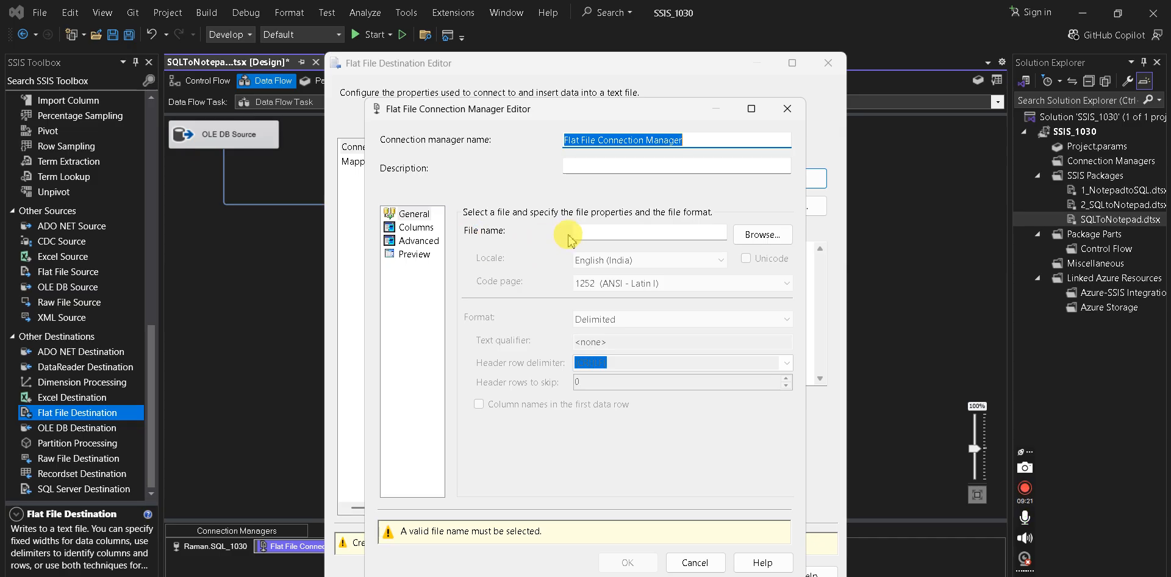
left_click(591, 232)
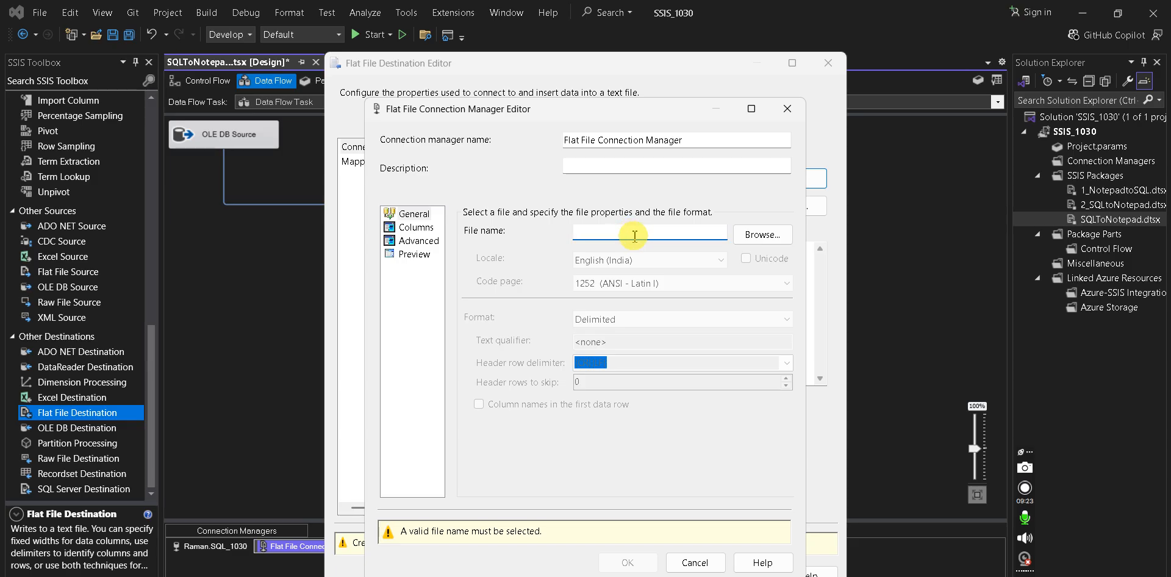
- Browse to the Downloads folder and set tblstudent.txt as the connection's output file
left_click(785, 238)
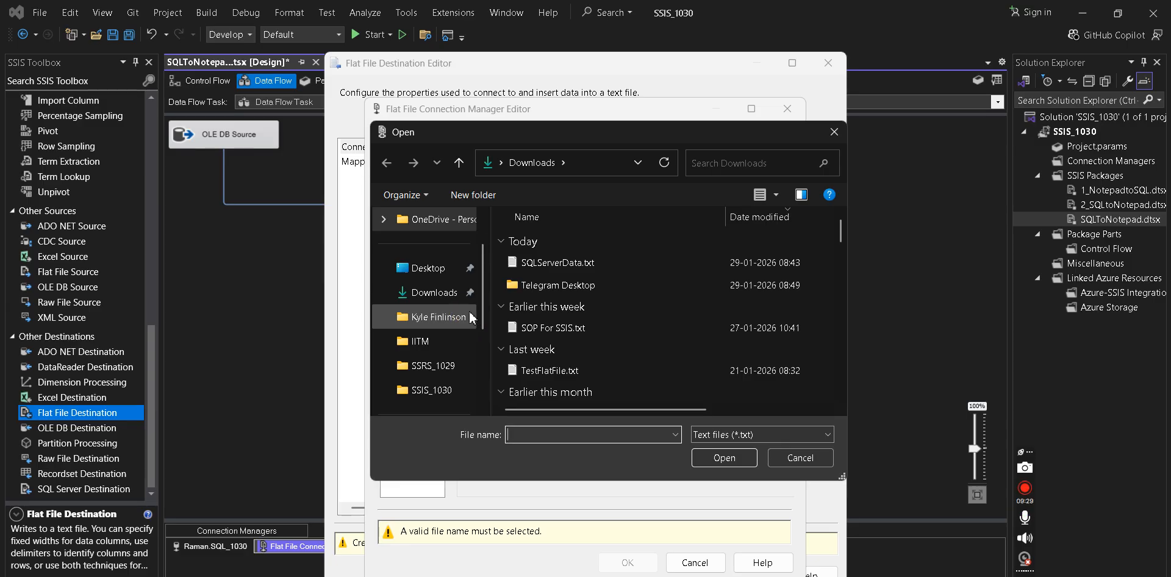
left_click(449, 302)
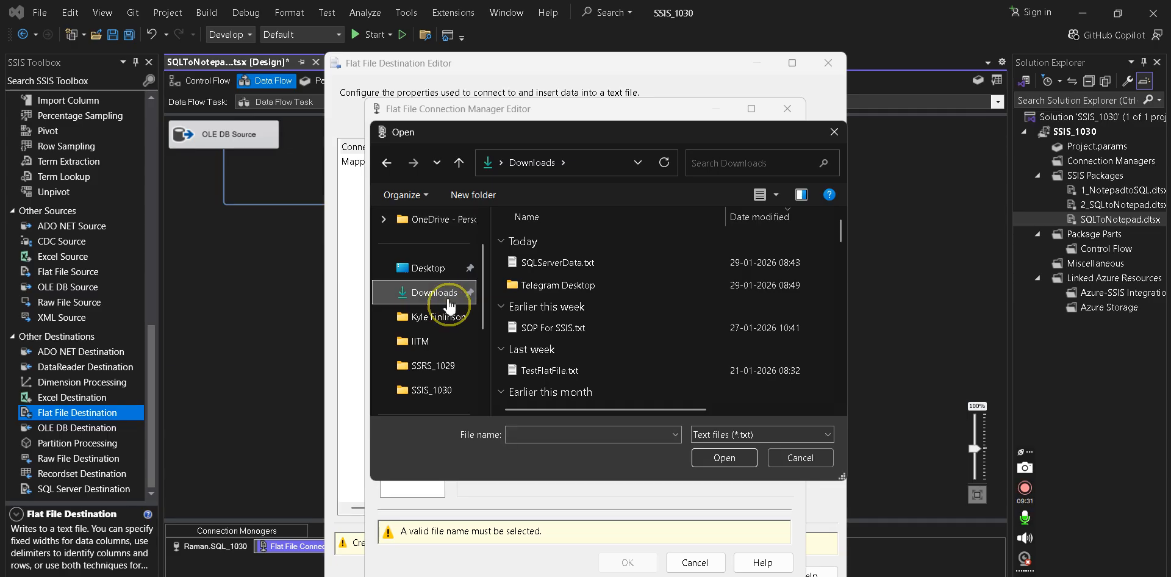
left_click(532, 432)
type("tbl")
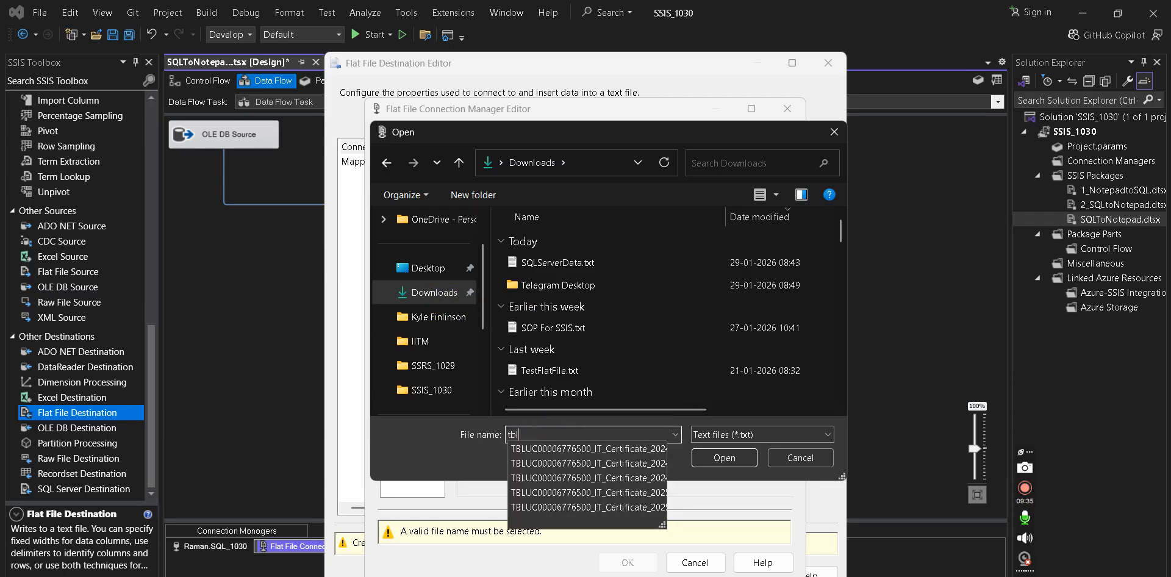
type("student")
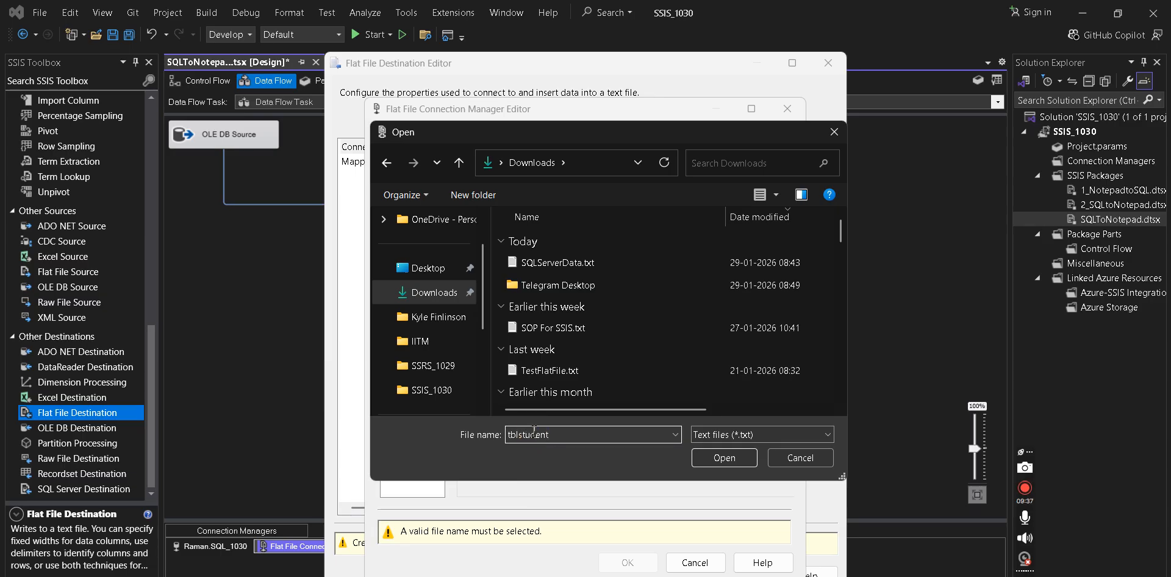
type(".txt")
key("BackSpace")
key("BackSpace")
key("BackSpace")
key("BackSpace")
type(".csv")
key("BackSpace")
key("BackSpace")
key("BackSpace")
type("txt")
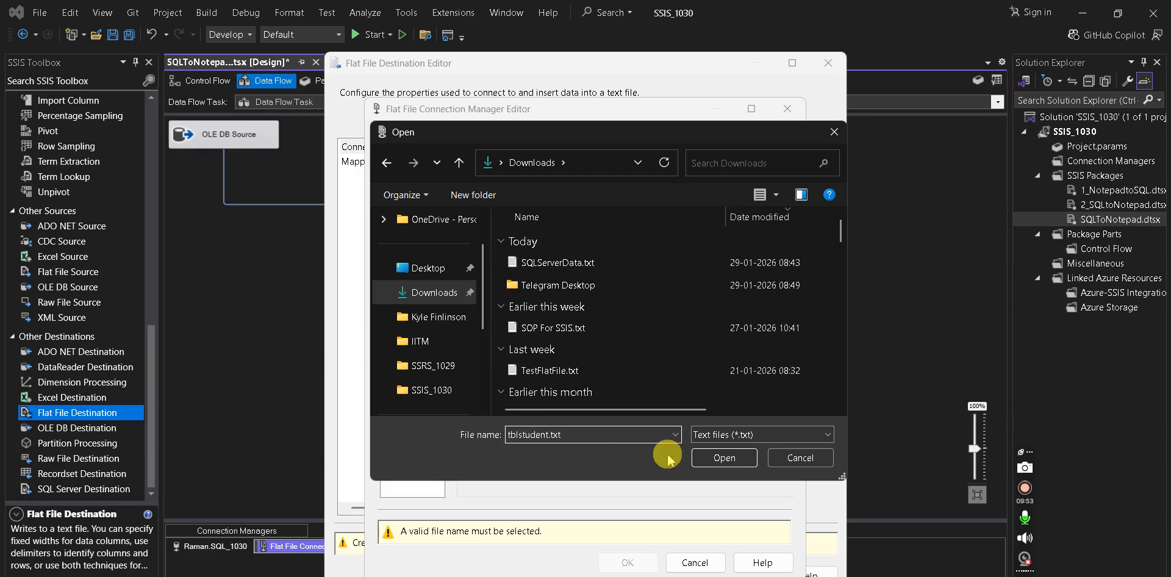
left_click(723, 457)
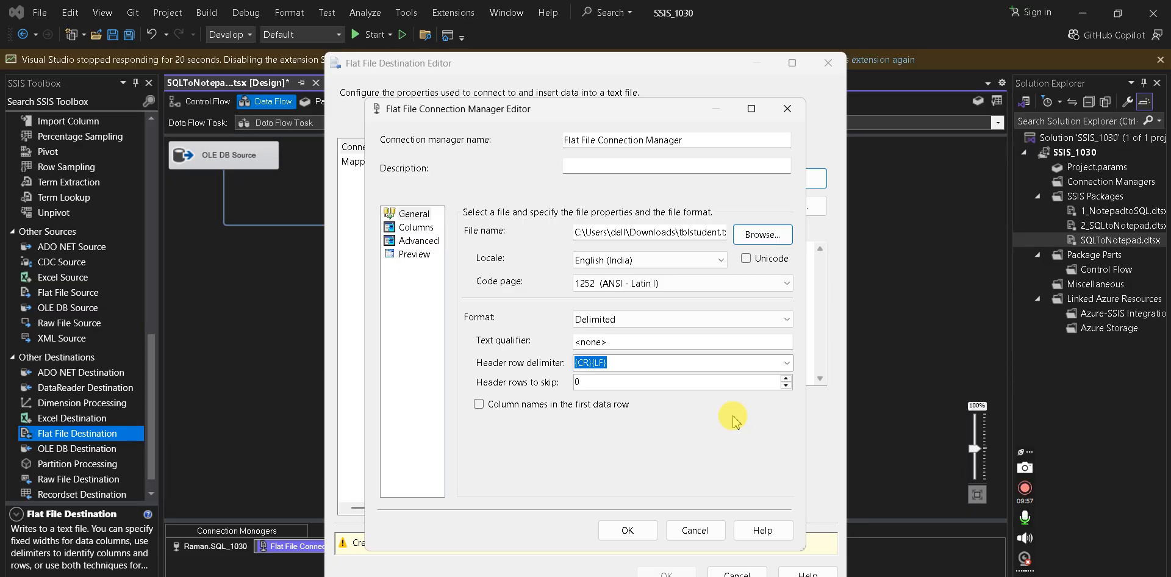
- Enable 'Column names in the first data row', review the comma-delimited Columns page, and save the connection
left_click(644, 234)
key("End")
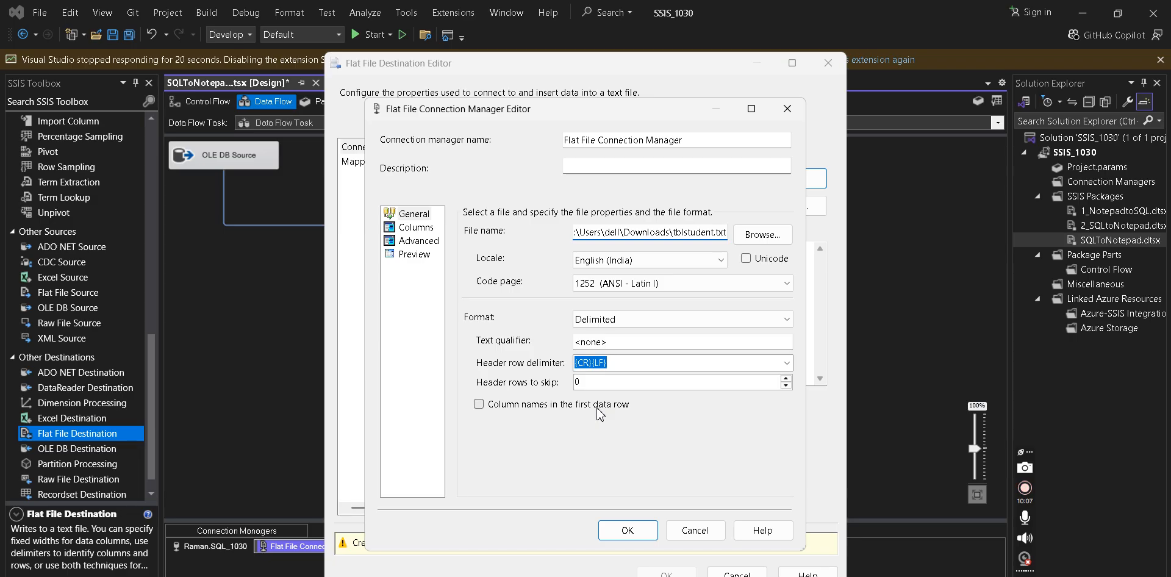
left_click(479, 405)
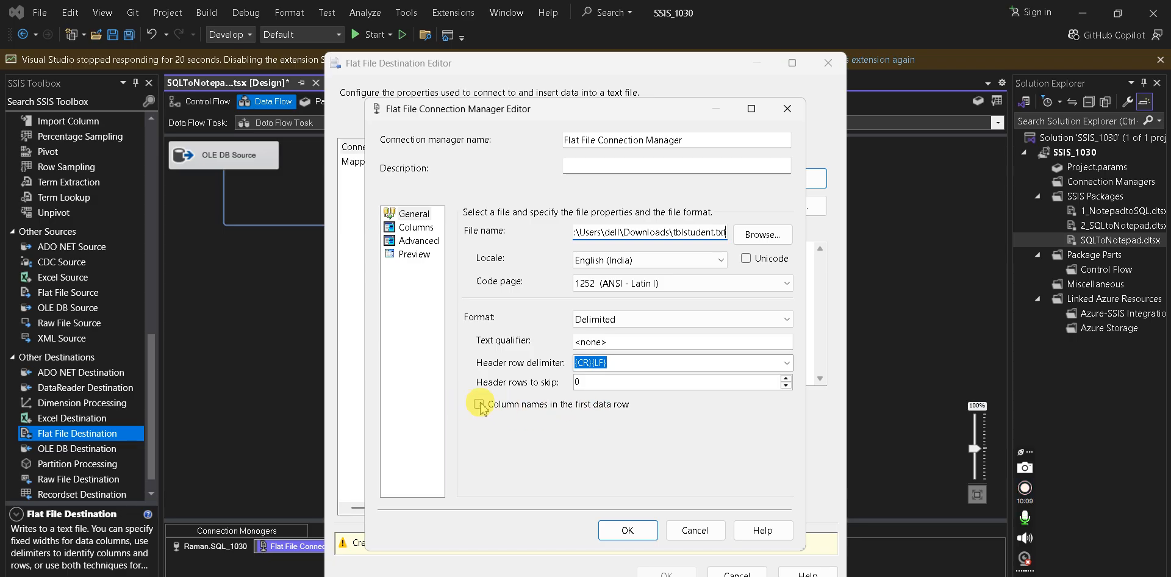
left_click(480, 404)
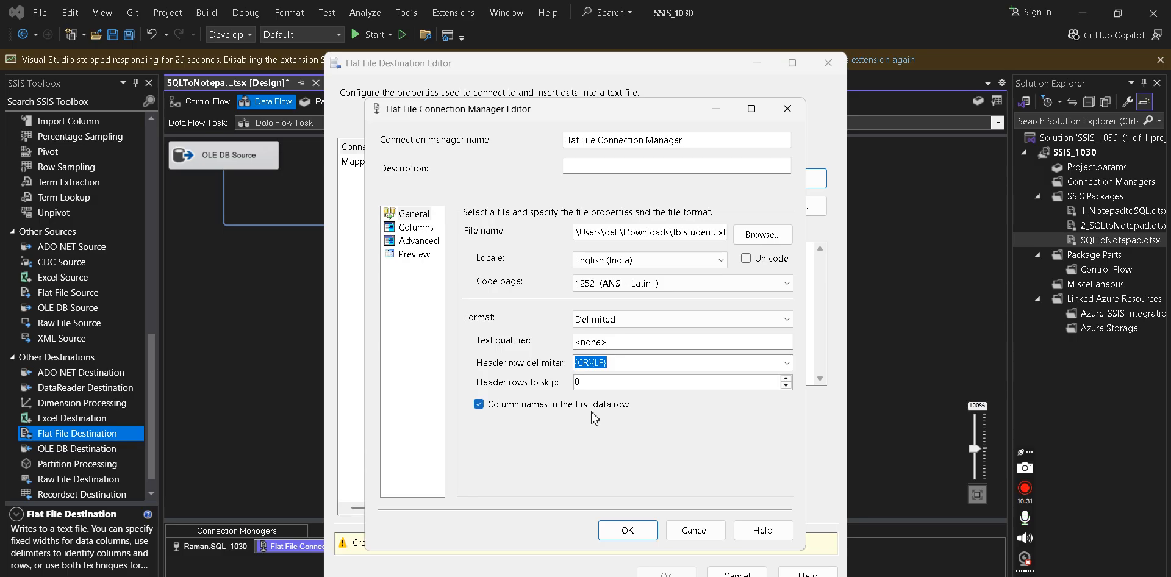
left_click(419, 230)
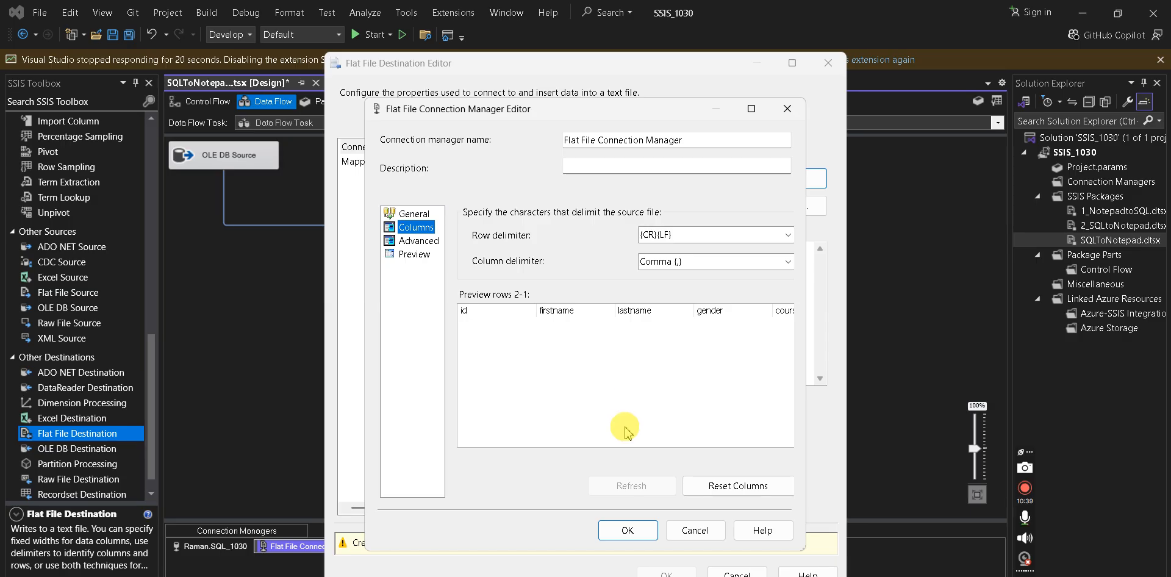
left_click(629, 530)
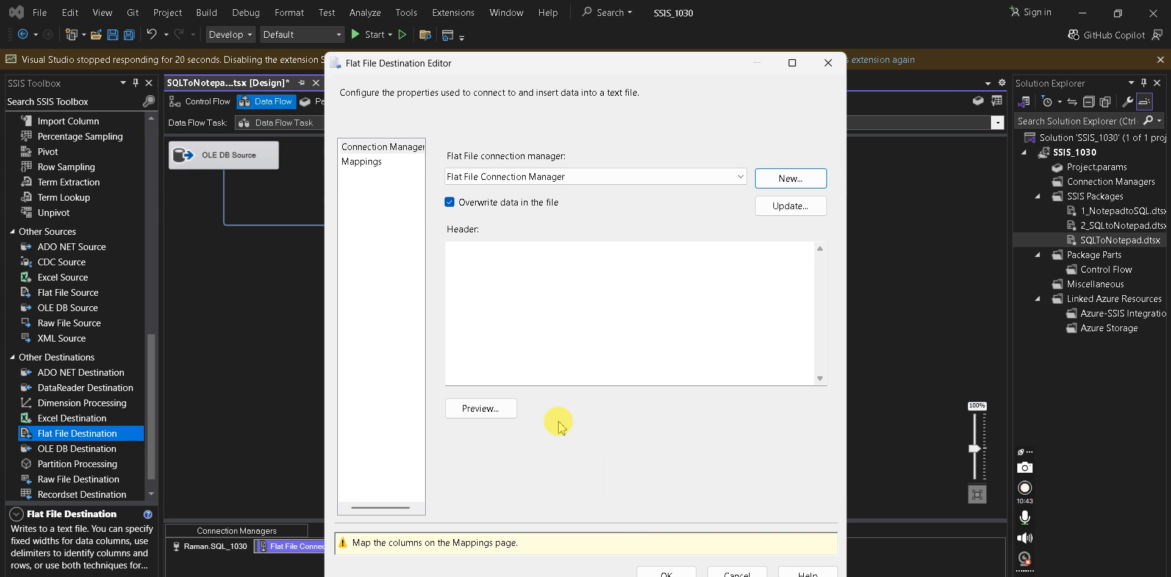
- Show the Mappings page and enlarge the input and destination column lists so Age is visible
left_click(365, 162)
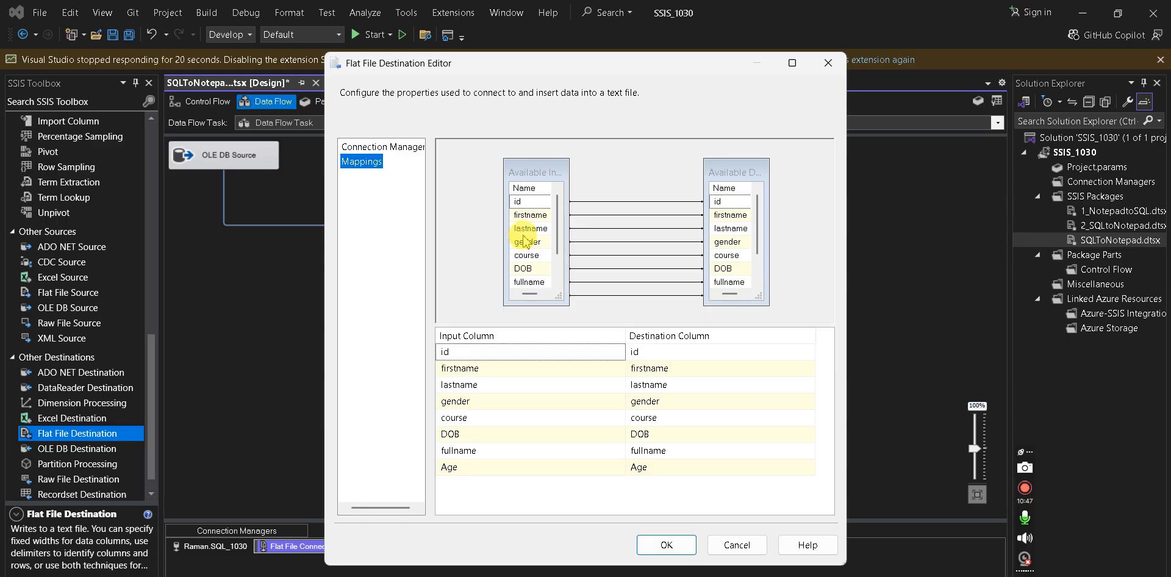
left_click_drag(556, 239, 558, 205)
left_click_drag(758, 297, 800, 320)
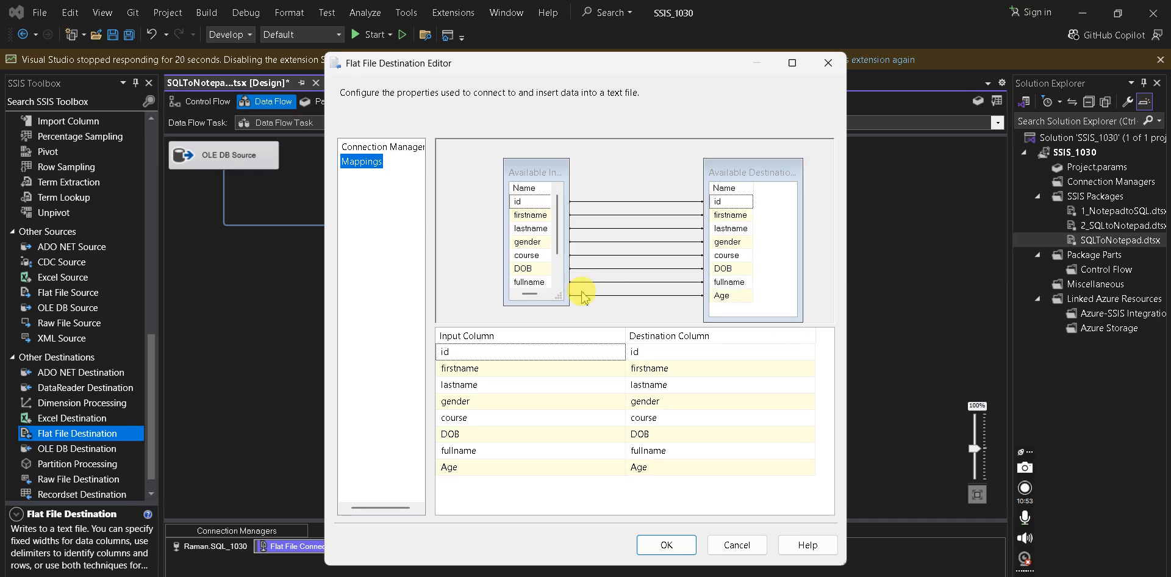
left_click_drag(560, 296, 595, 309)
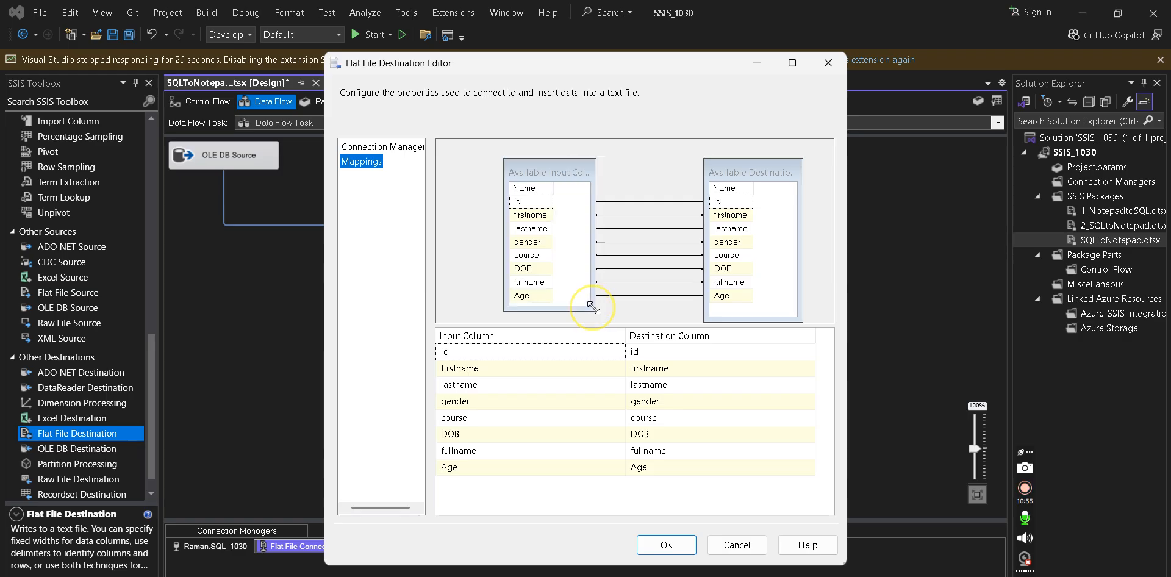
left_click(554, 185)
left_click_drag(554, 186, 572, 187)
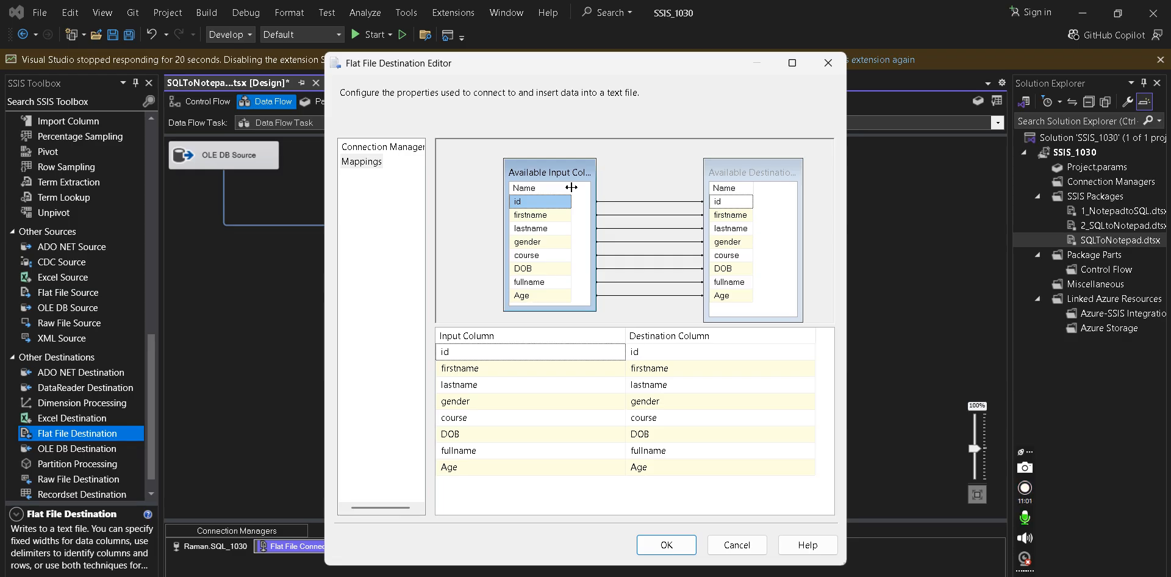
- Keep Age and fullname mapped to their matching destination columns and close the editor
left_click(618, 468)
left_click(619, 469)
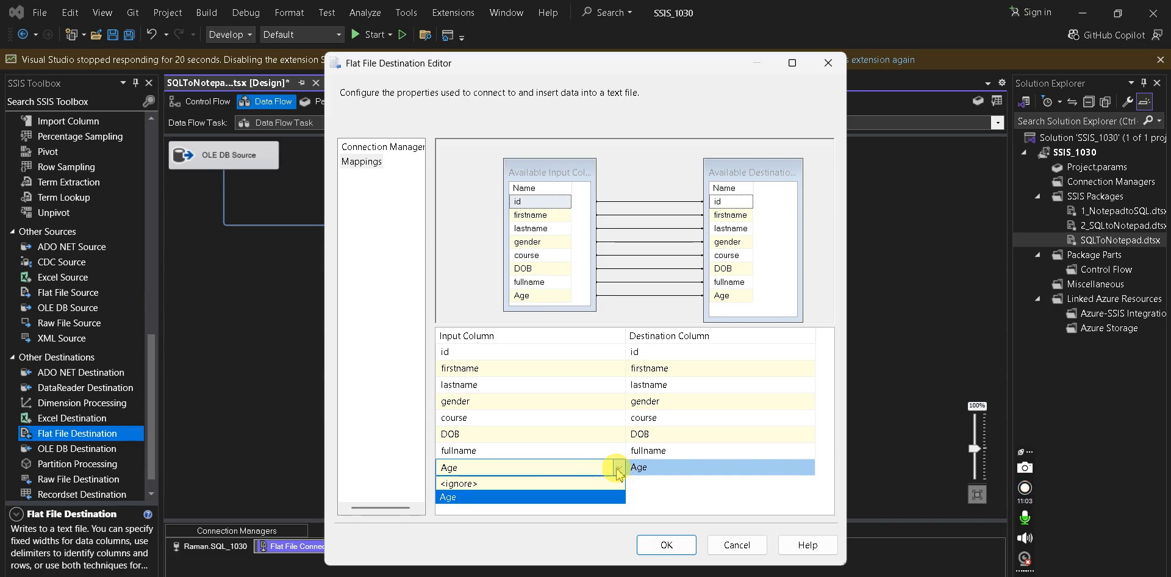
left_click(616, 467)
left_click(618, 451)
left_click(618, 452)
left_click(618, 468)
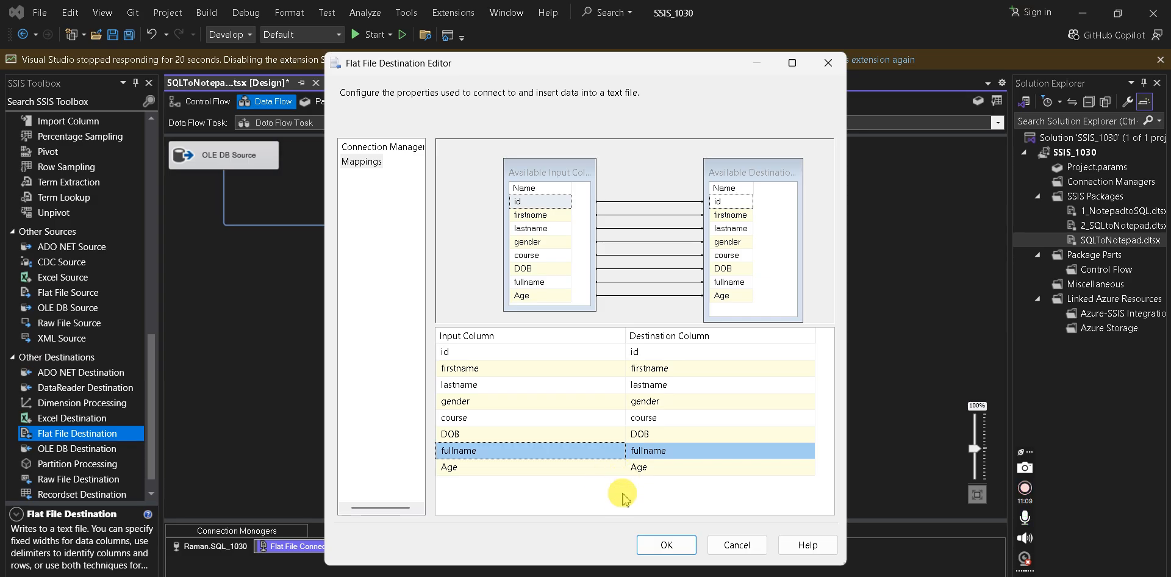
left_click(658, 543)
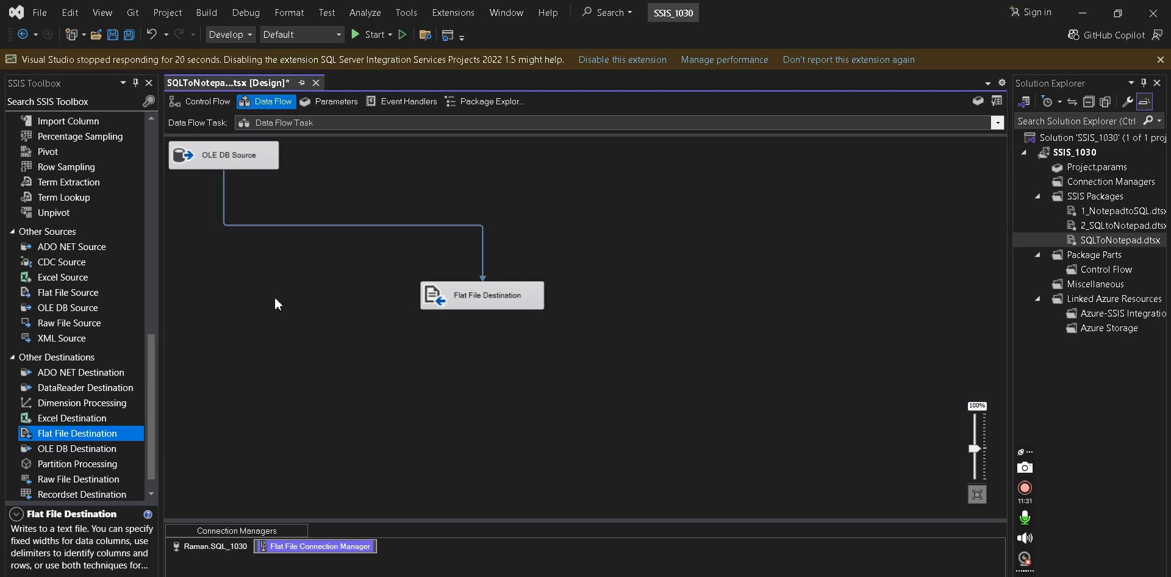
- Execute SQLToNotepad.dtsx from Solution Explorer so 6 rows reach the Flat File Destination
right_click(1096, 244)
left_click(903, 224)
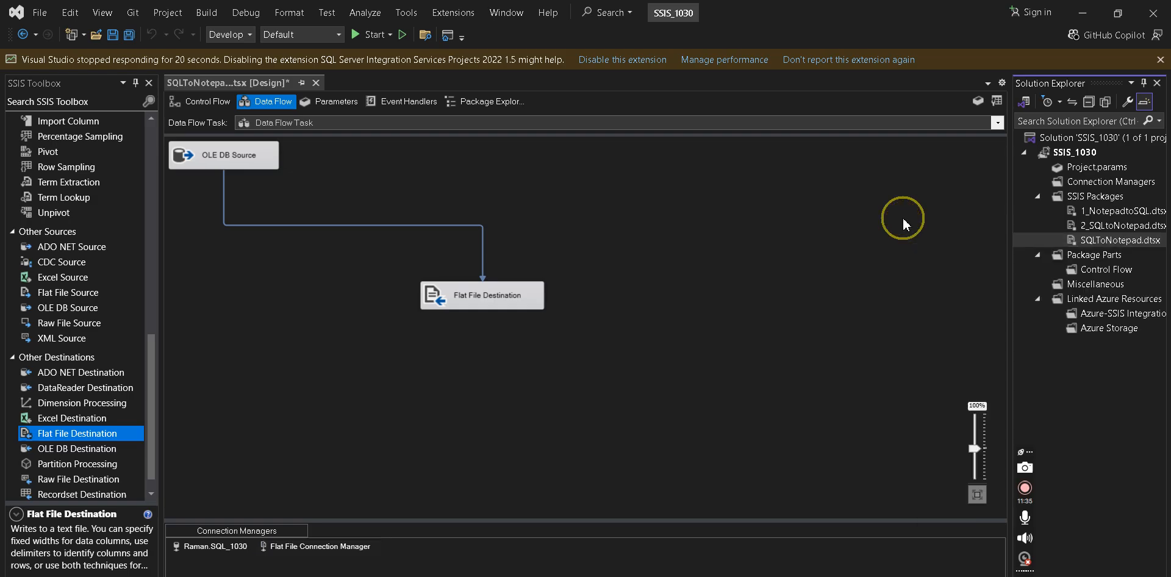
right_click(1134, 242)
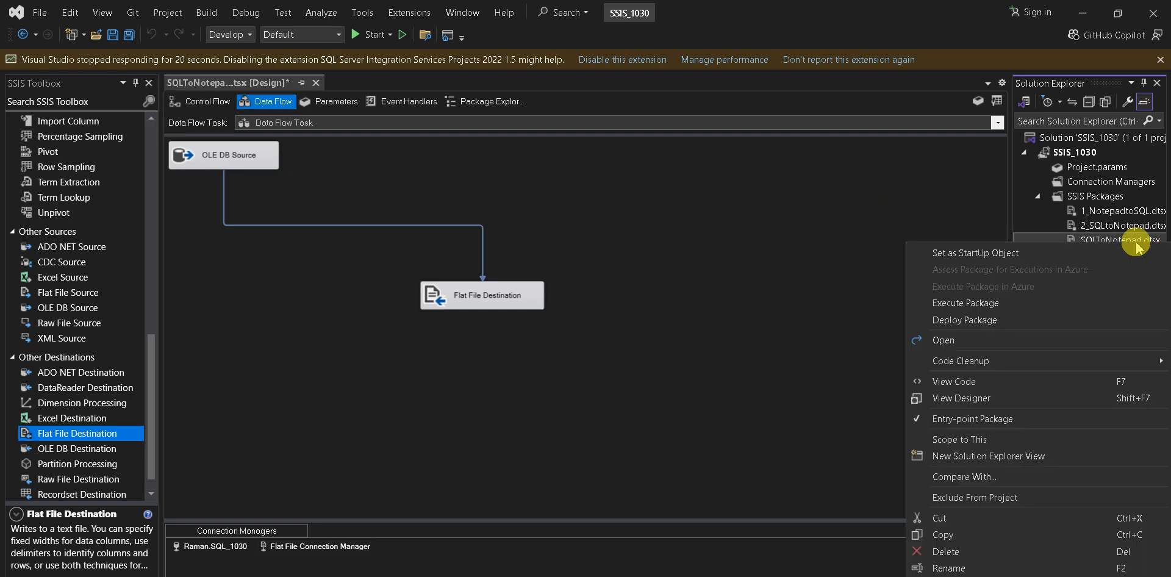
left_click(1002, 305)
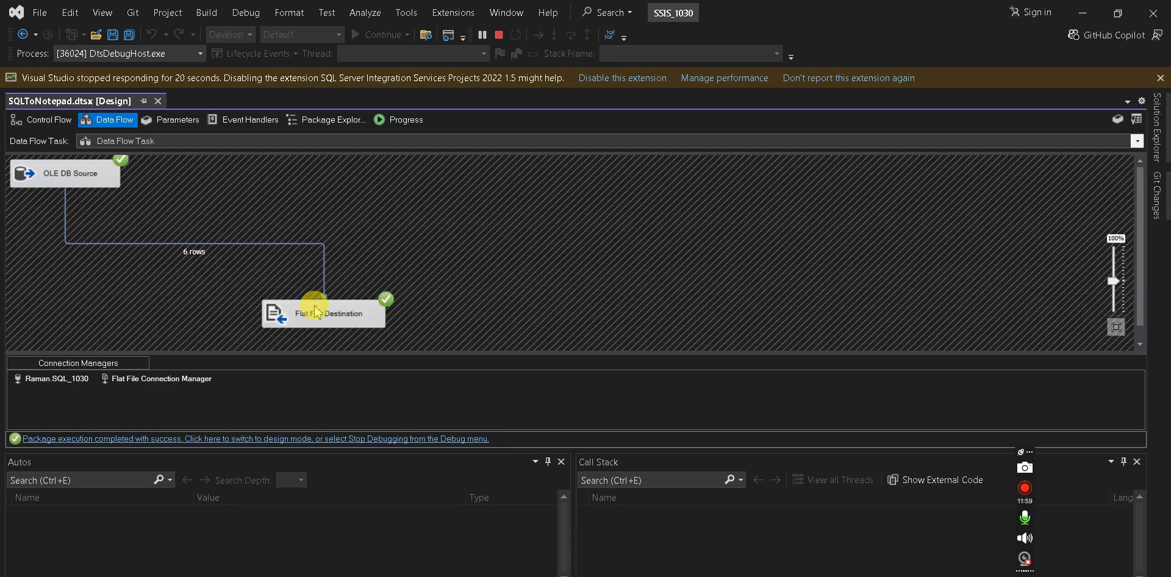
left_click(601, 576)
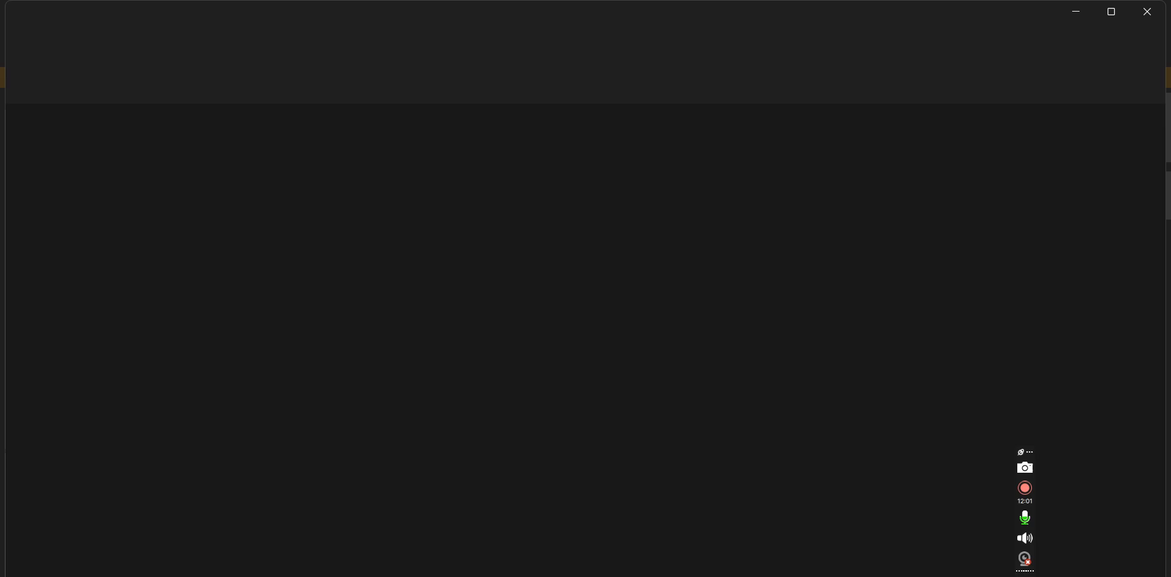
- Sort Downloads by date modified, newest first, and open tblstudent.txt in Notepad
left_click_drag(628, 25, 726, 116)
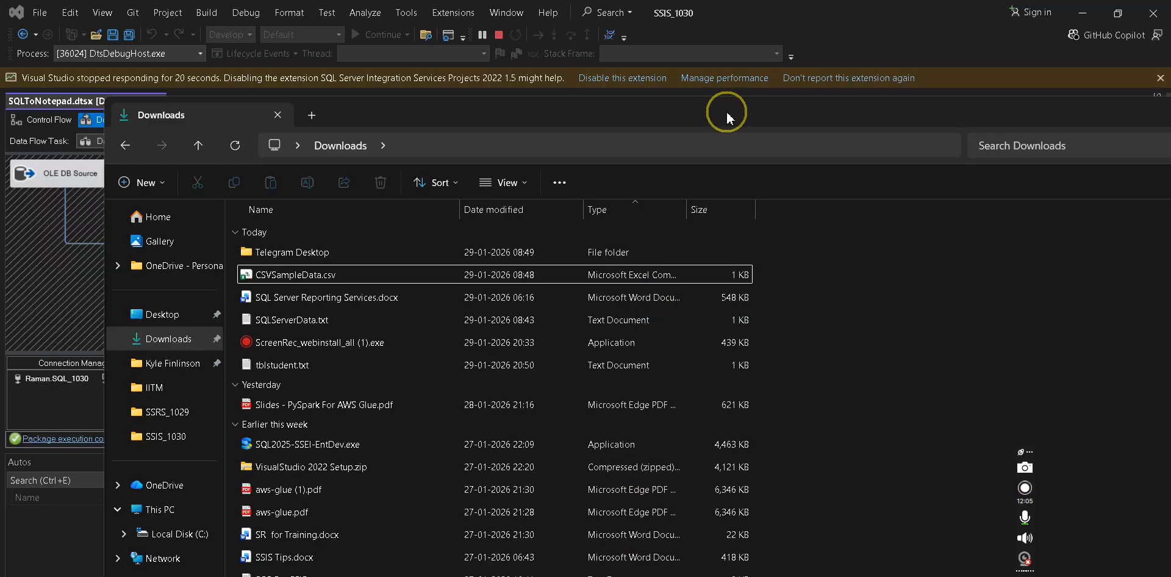
left_click(177, 338)
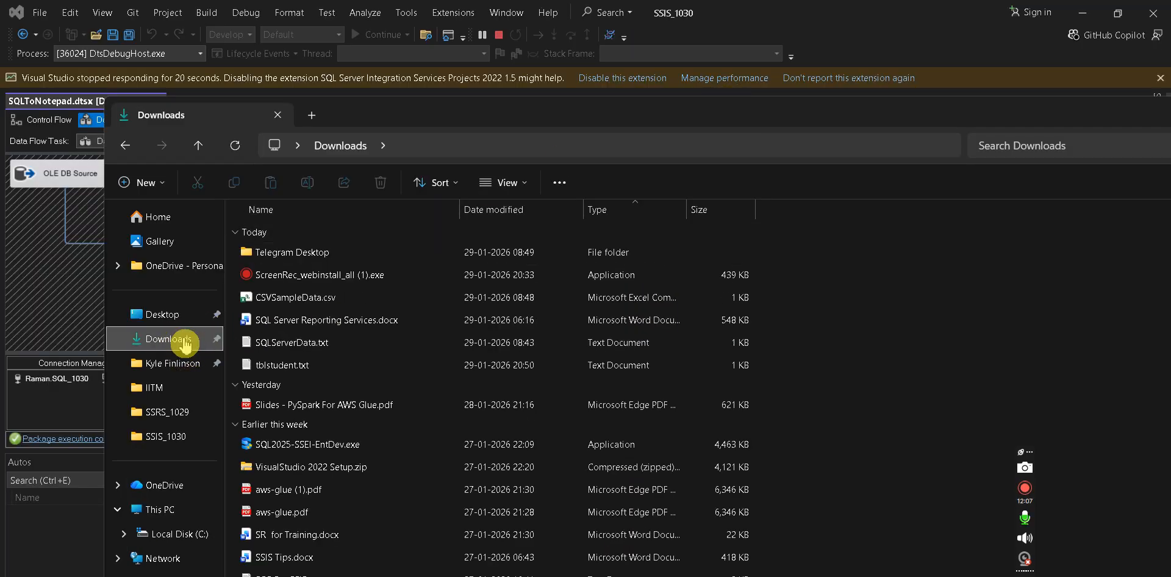
left_click(472, 209)
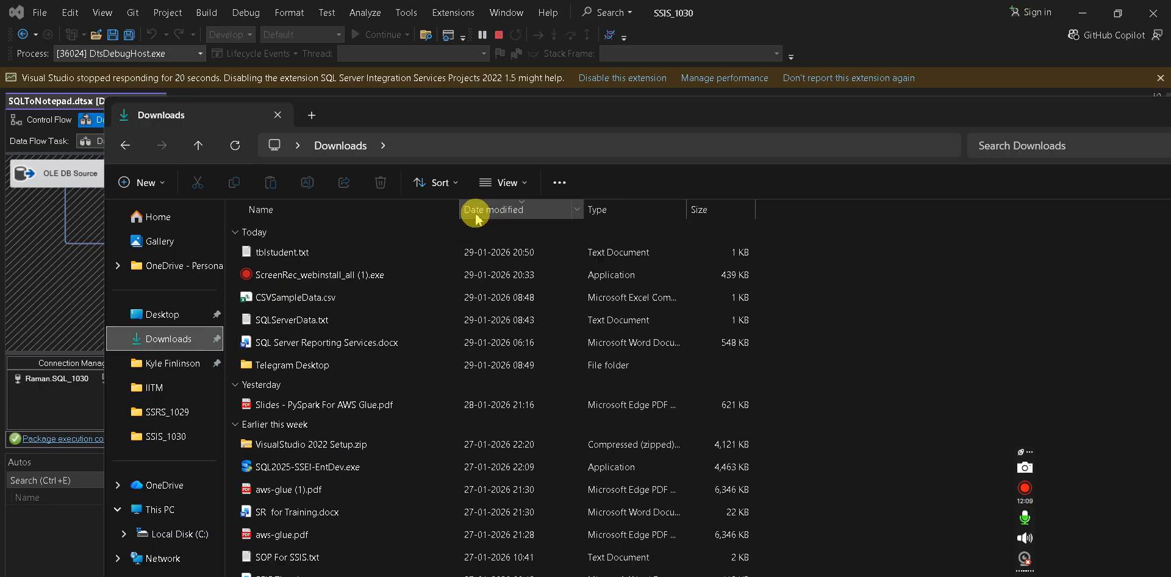
left_click(303, 262)
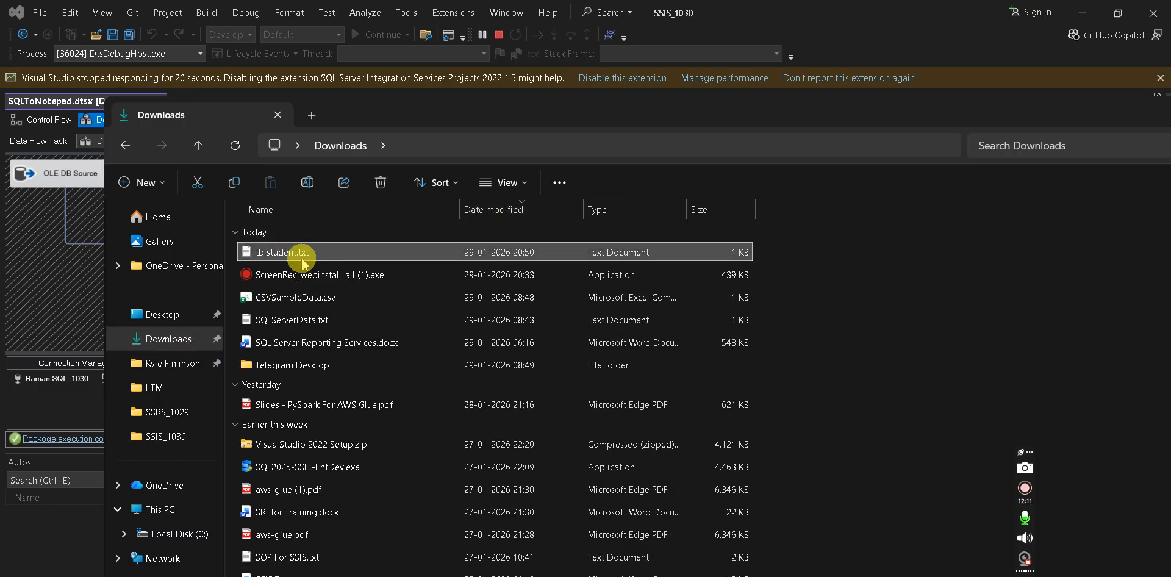
right_click(301, 258)
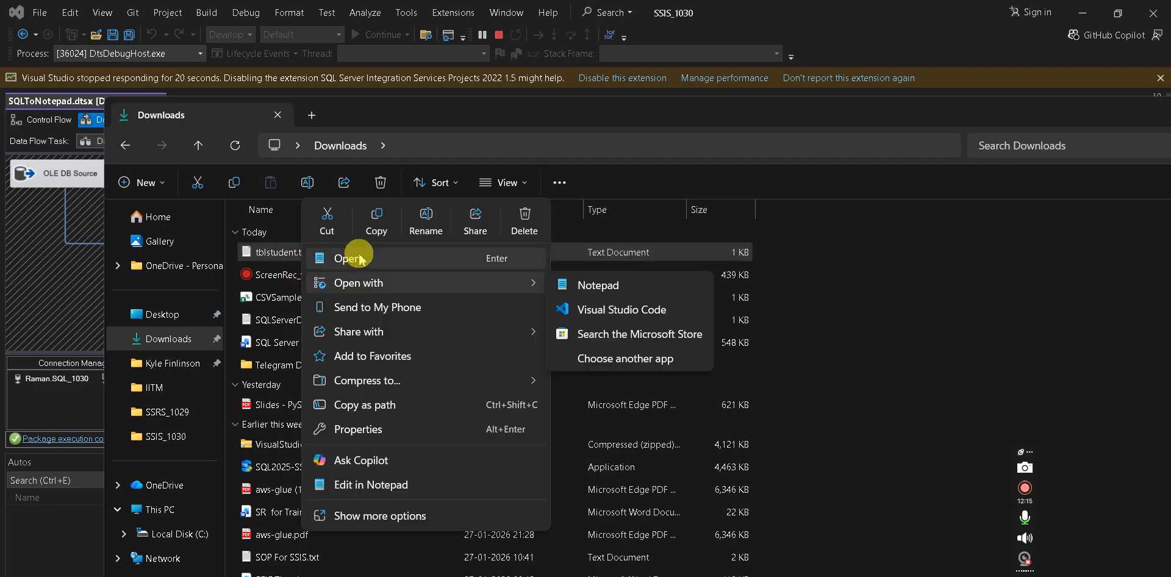
left_click(360, 258)
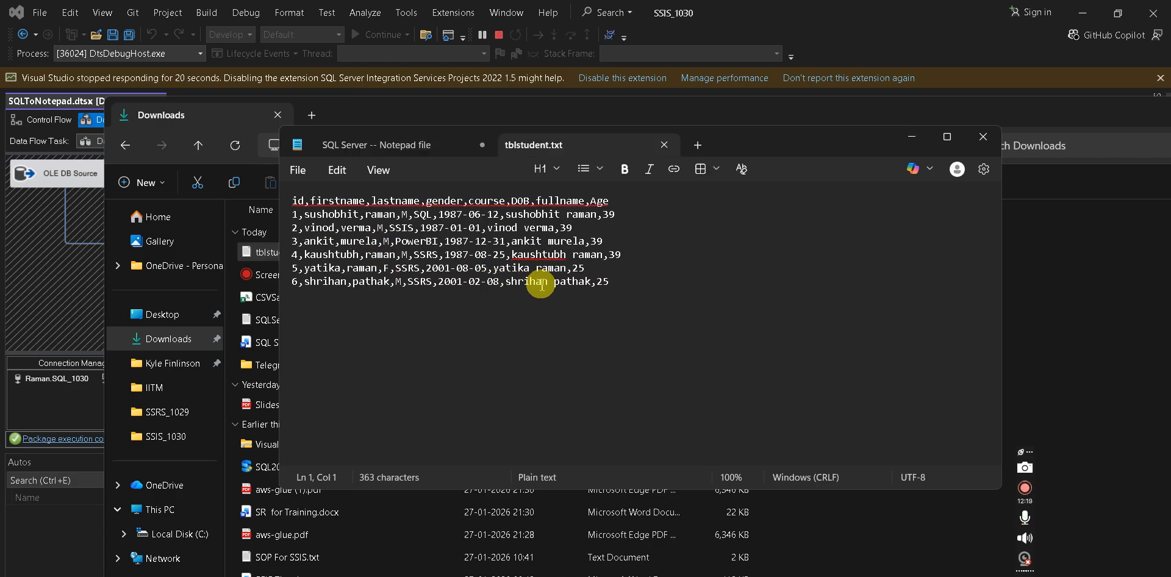
- Select the header and six student rows, close Notepad with Don't save, then close File Explorer
left_click(622, 283)
left_click_drag(622, 284, 283, 202)
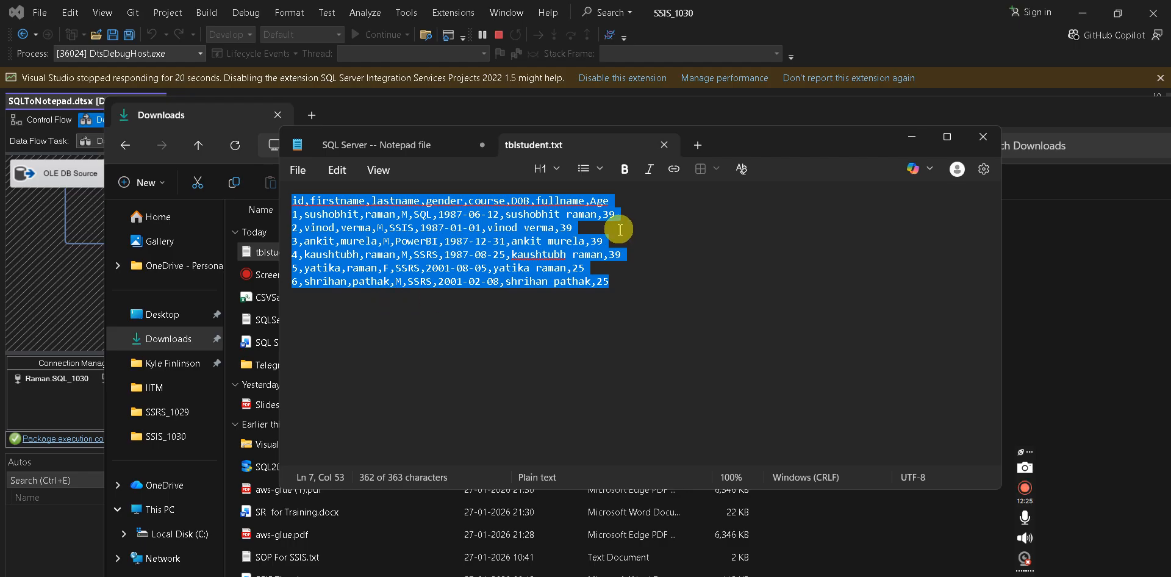
left_click(979, 136)
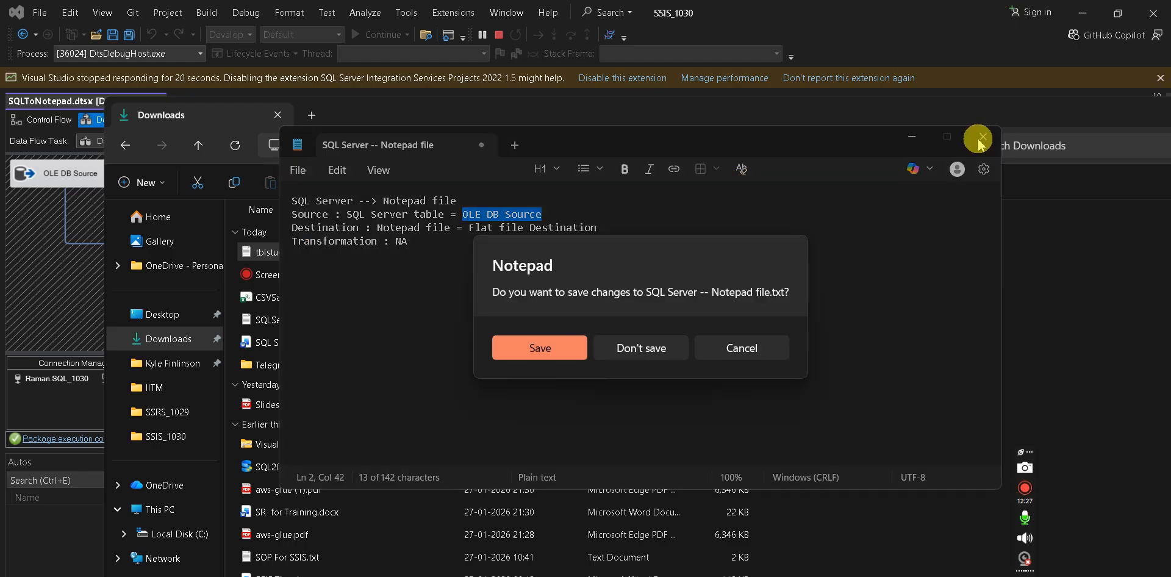
left_click(645, 354)
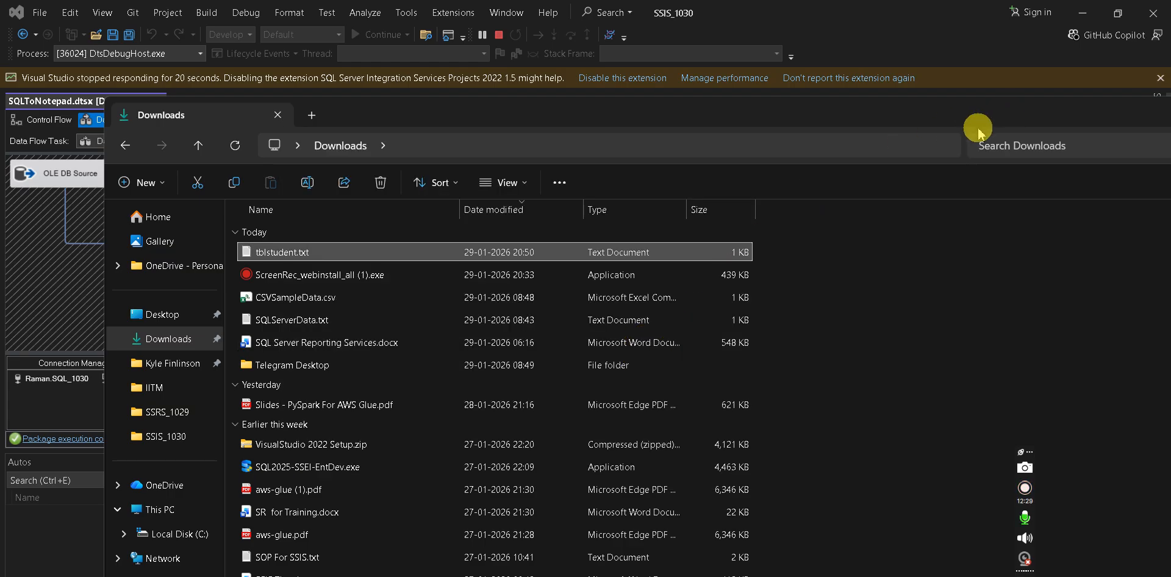
left_click(276, 116)
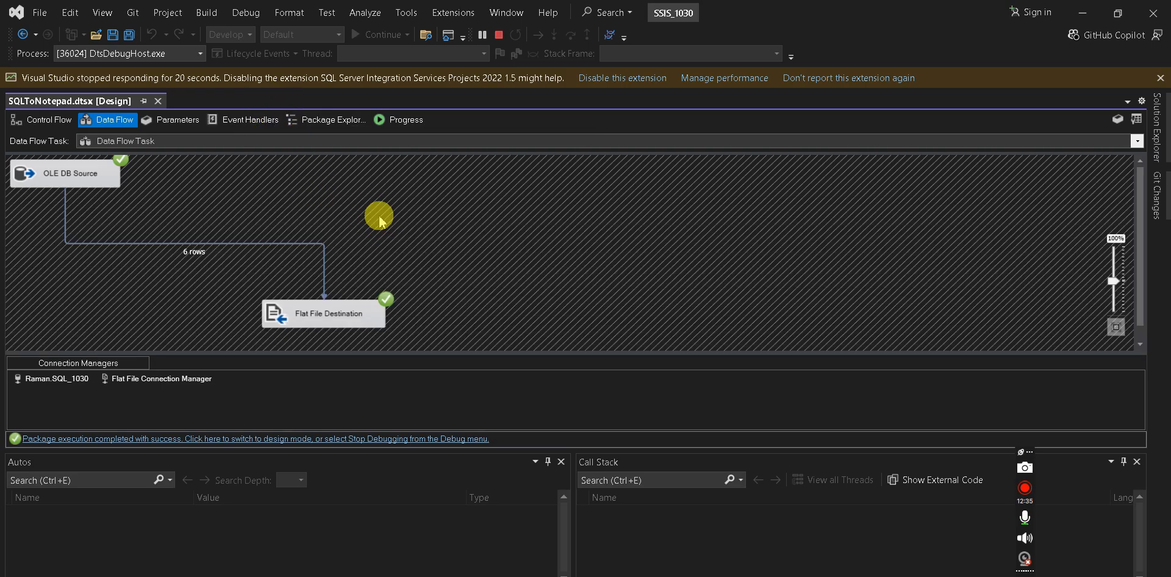
- Use Stop Debugging on the Debug toolbar to end the SQLToNotepad package run
left_click(499, 36)
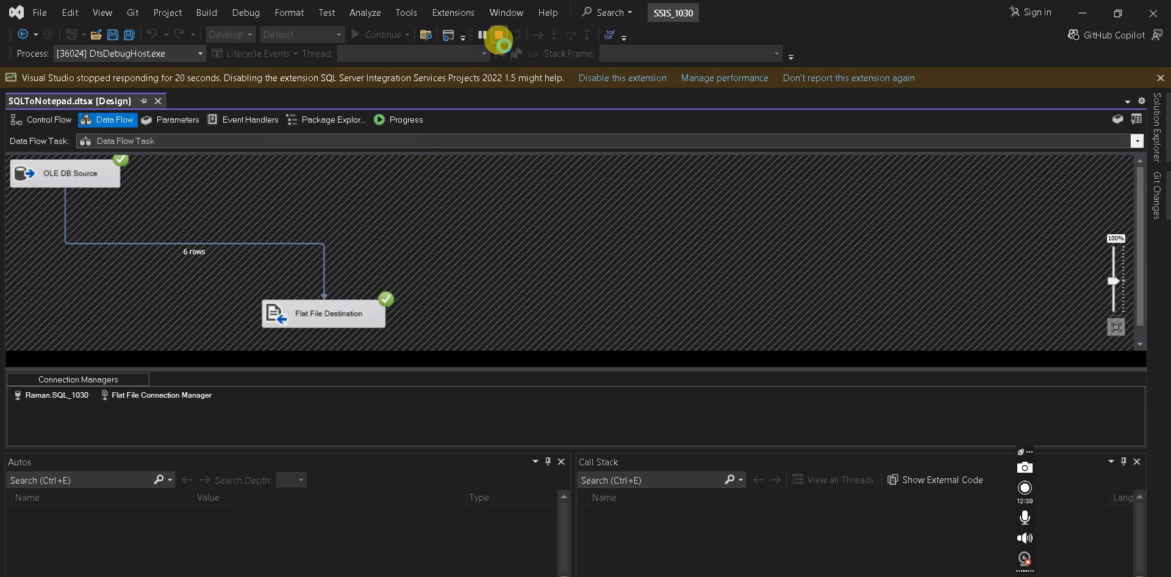